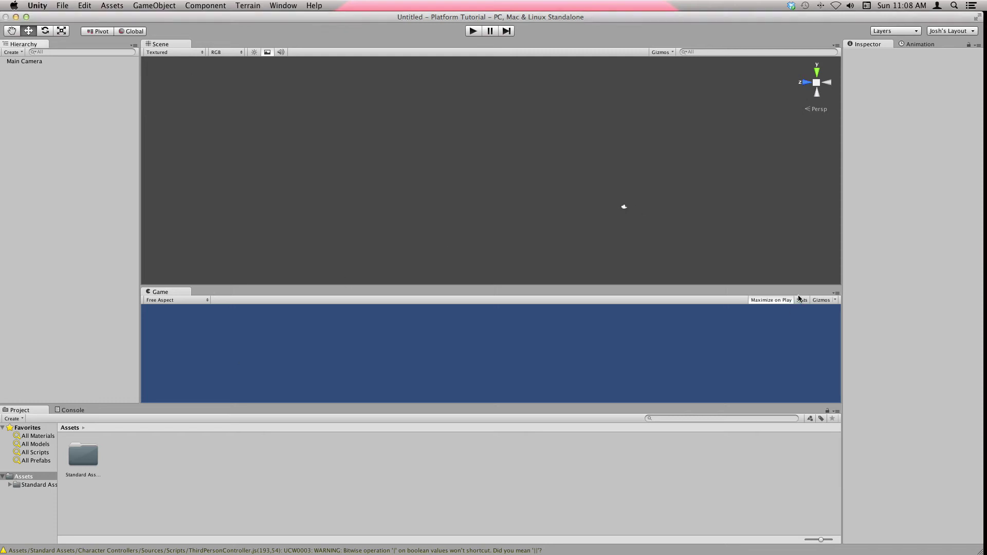
# Adjust the Scene/Game splitters to resize both views and orbit the Scene view
pyautogui.moveTo(807, 286); pyautogui.dragTo(809, 291)
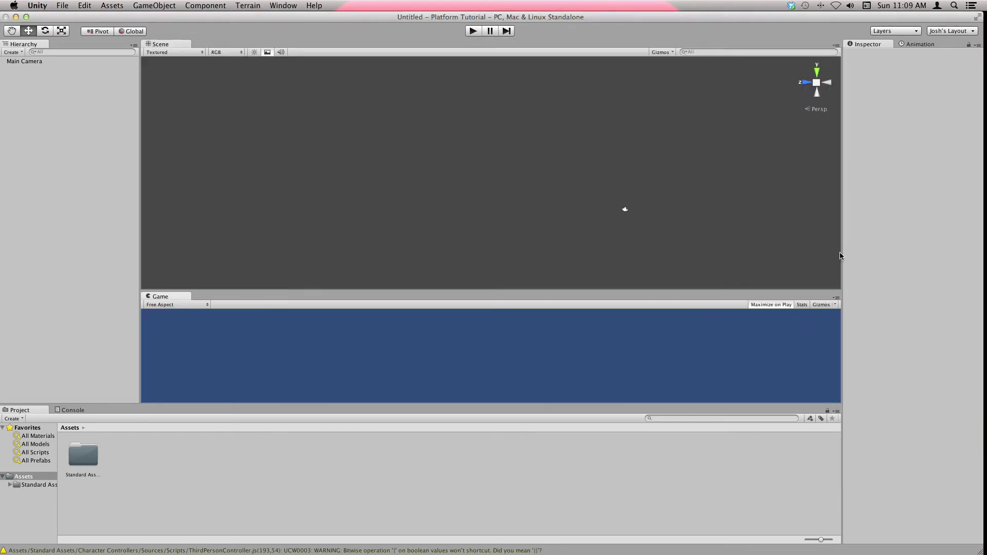
pyautogui.moveTo(839, 256); pyautogui.dragTo(849, 256)
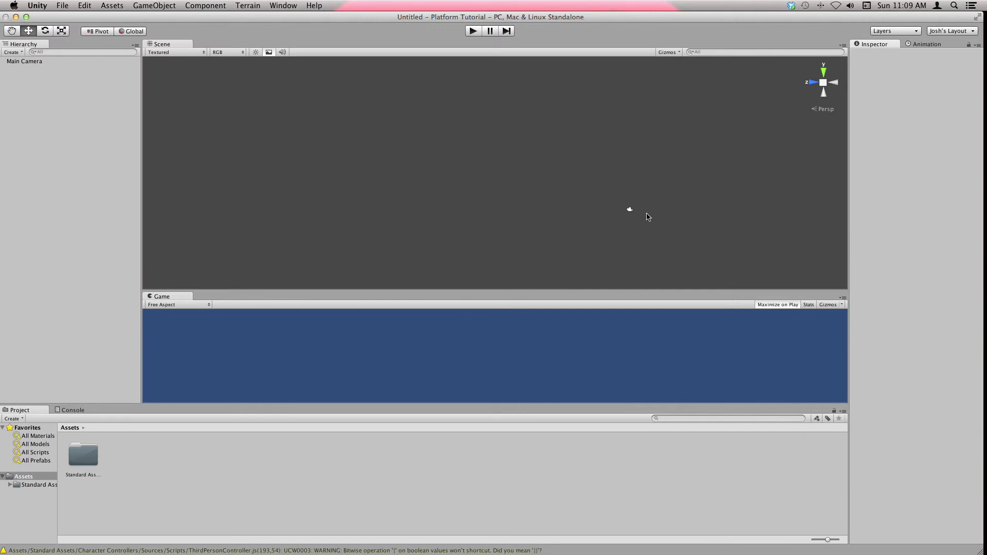
pyautogui.keyDown('alt'); pyautogui.moveTo(648, 216); pyautogui.dragTo(631, 247); pyautogui.keyUp('alt')
pyautogui.moveTo(609, 289); pyautogui.dragTo(605, 273)
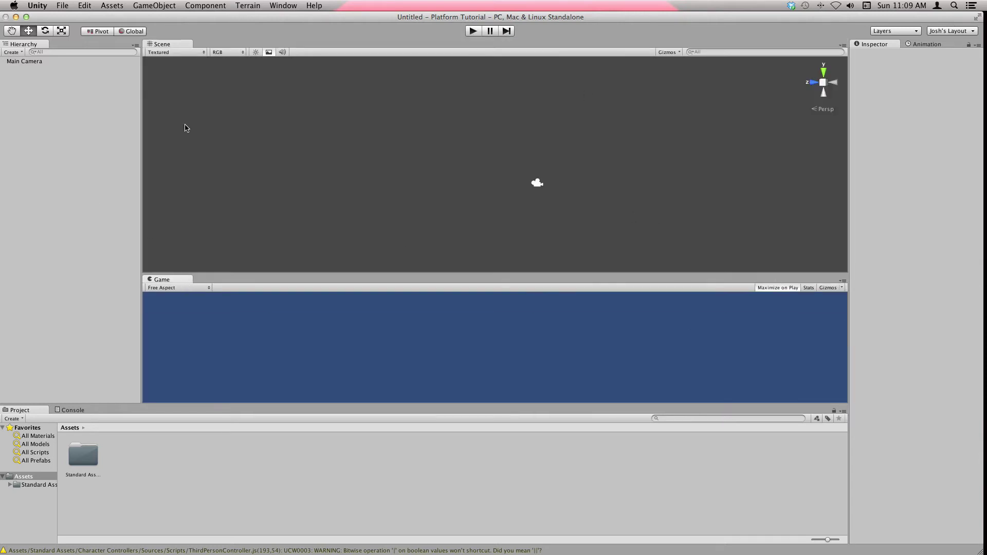
# Undock the Game view into a floating window, then close it
pyautogui.moveTo(169, 279); pyautogui.dragTo(211, 39)
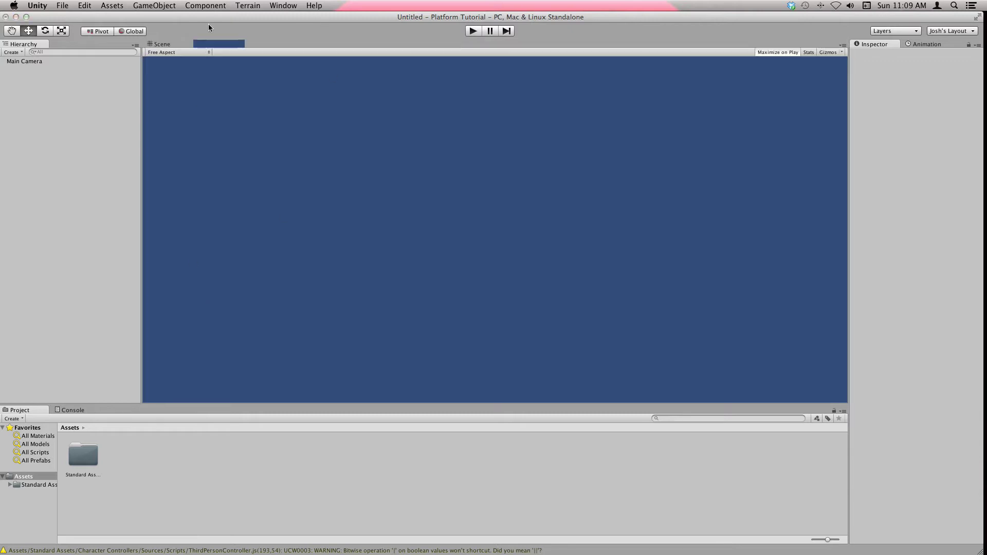
pyautogui.moveTo(208, 24); pyautogui.dragTo(170, 44)
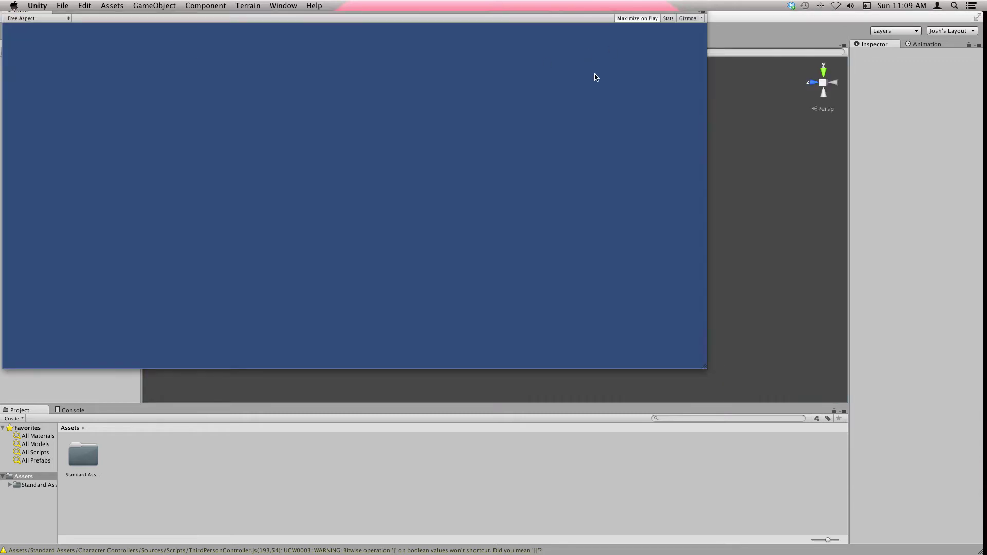
pyautogui.moveTo(610, 18); pyautogui.dragTo(598, 108)
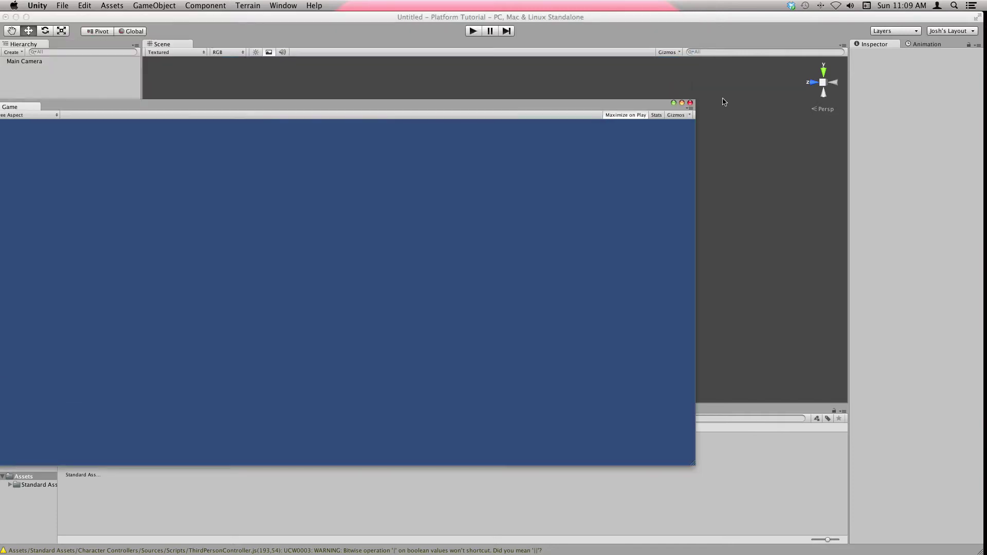
pyautogui.click(689, 102)
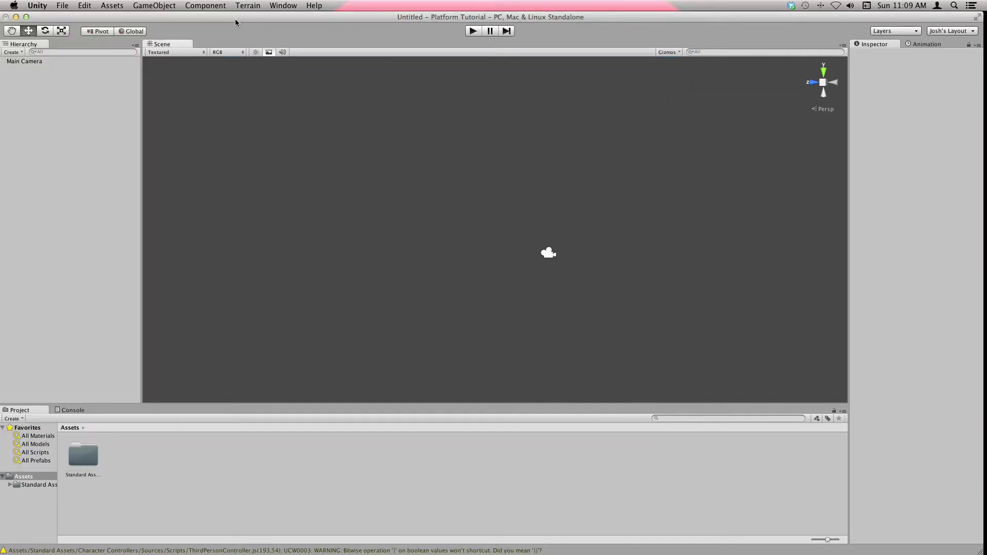
# Add a new Game tab, dock it below a taller Scene view, and open Standard Assets
pyautogui.rightClick(185, 47)
pyautogui.moveTo(215, 75)
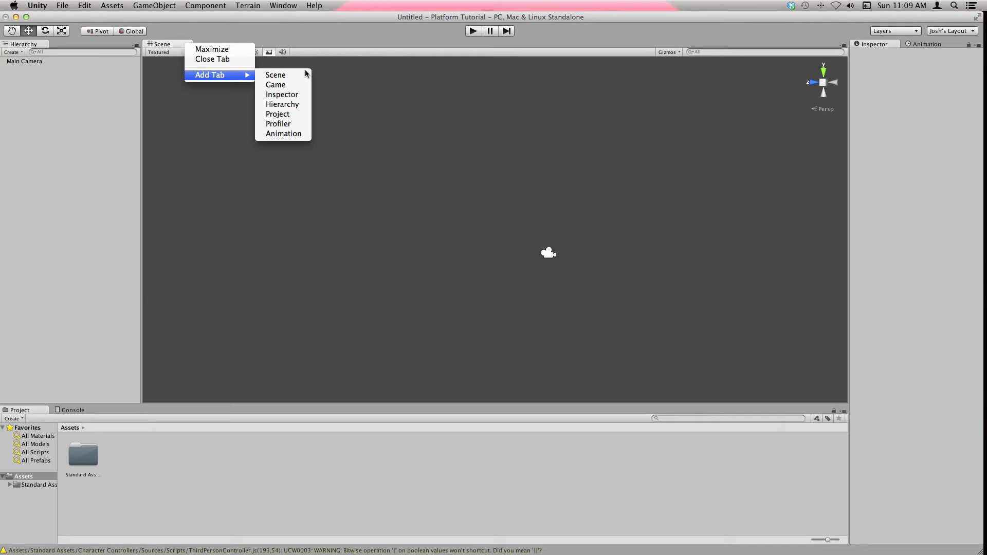
pyautogui.click(288, 86)
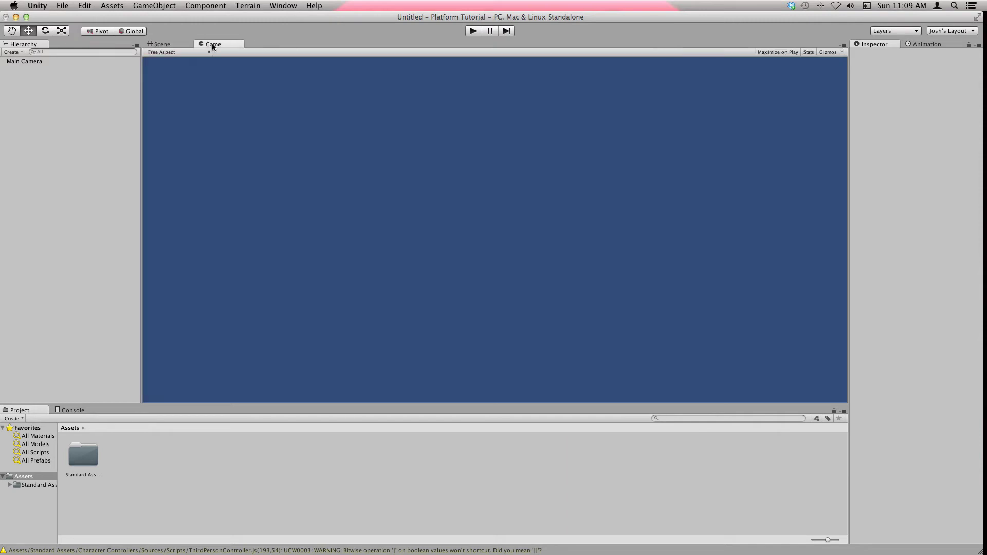
pyautogui.moveTo(216, 321); pyautogui.dragTo(380, 356)
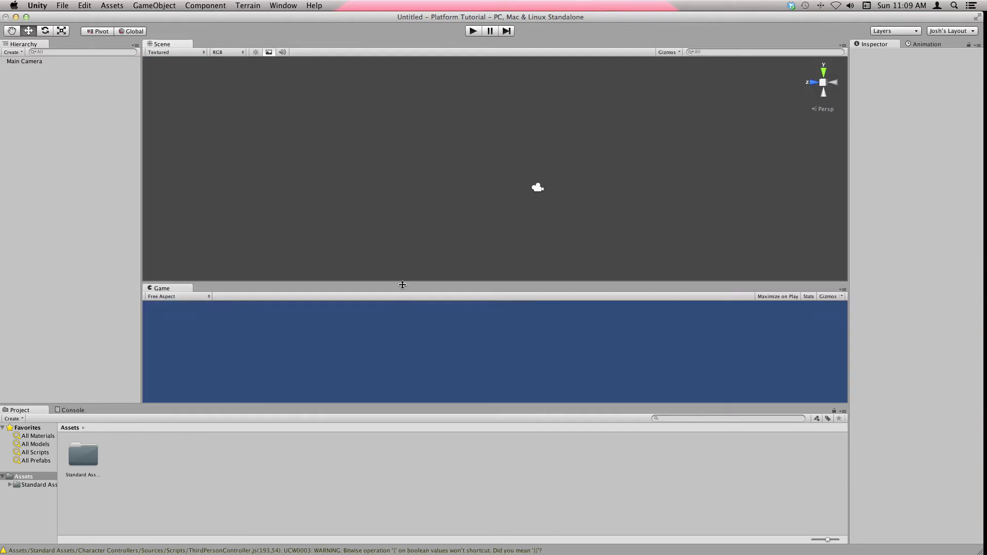
pyautogui.moveTo(402, 285); pyautogui.dragTo(403, 298)
pyautogui.doubleClick(97, 476)
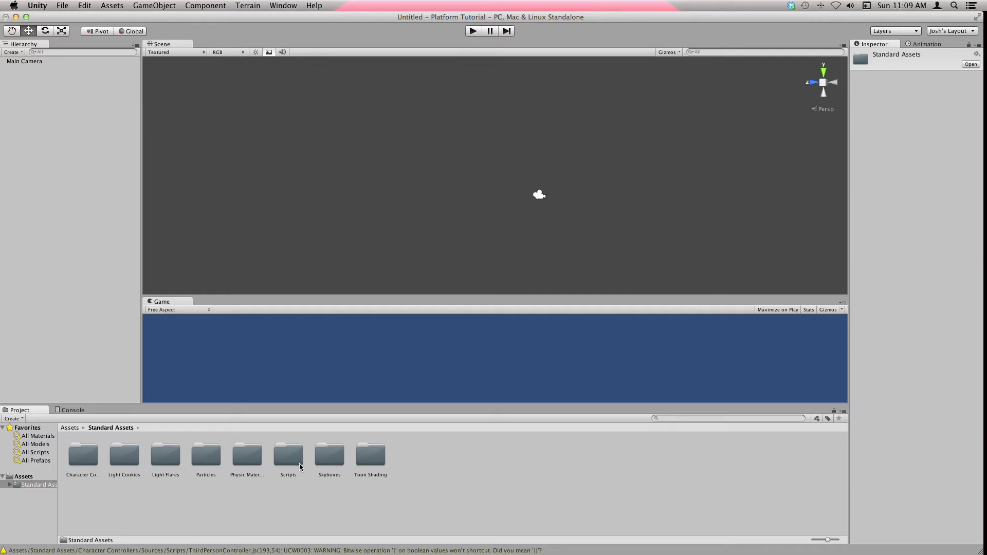
# Pan the Scene view and return to the top-level Assets folder
pyautogui.scroll(3, 655, 150)
pyautogui.moveTo(619, 177); pyautogui.dragTo(580, 172, button='middle')
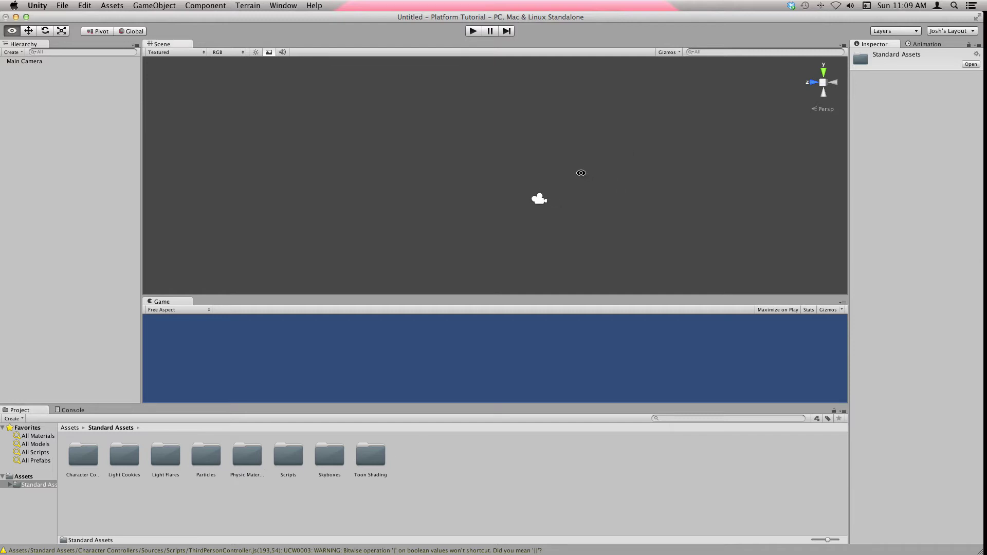
pyautogui.click(41, 476)
# Open GameObject > Create Other and pick Cube
pyautogui.click(112, 6)
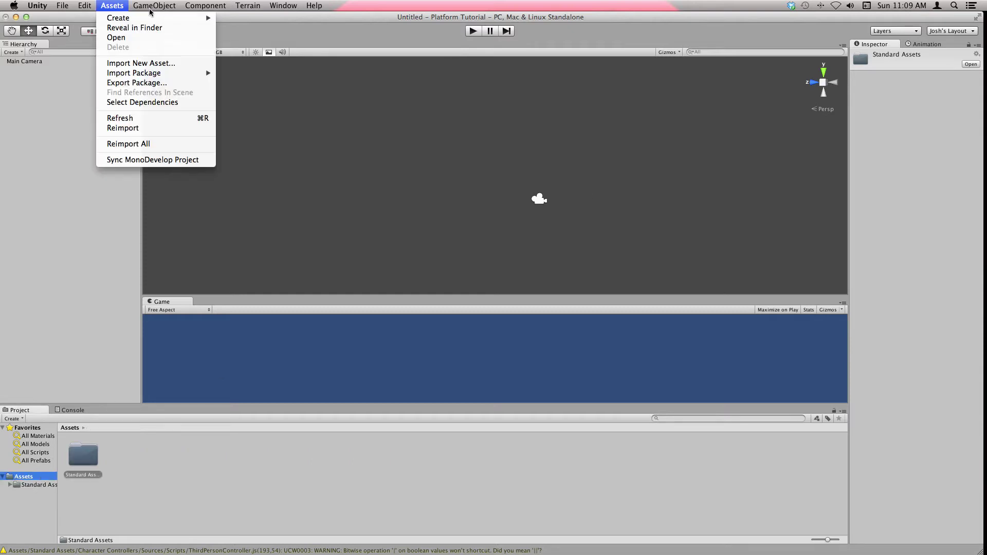
pyautogui.click(154, 5)
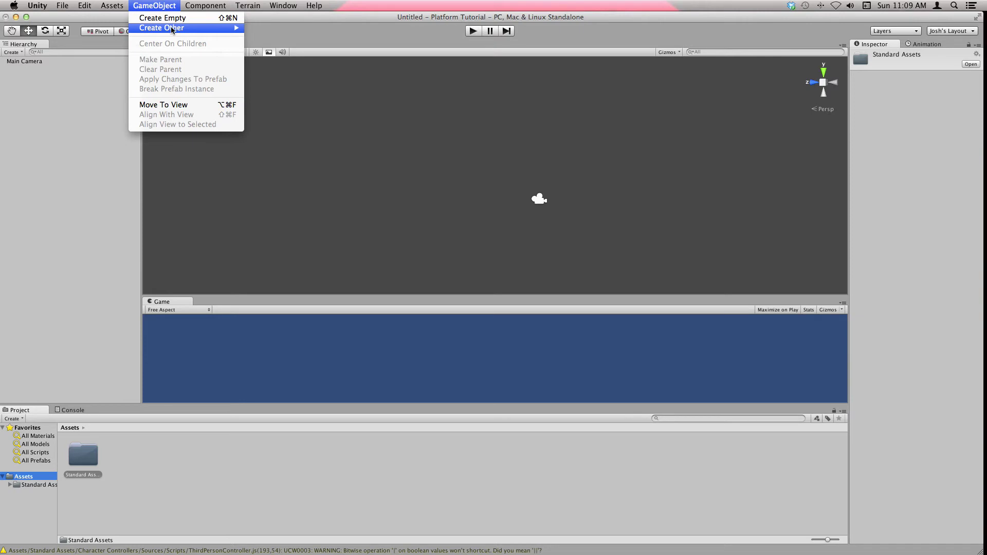
pyautogui.moveTo(226, 28)
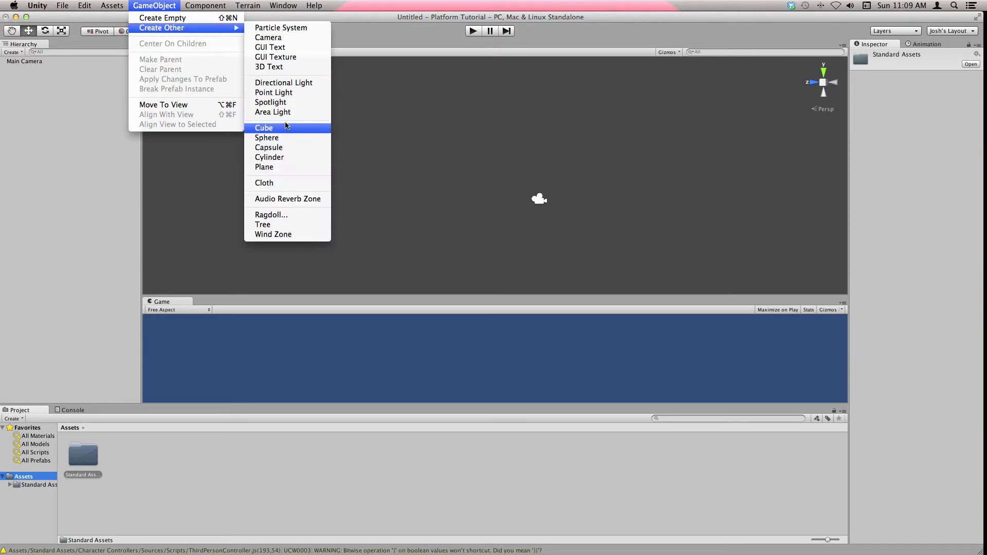
pyautogui.click(267, 128)
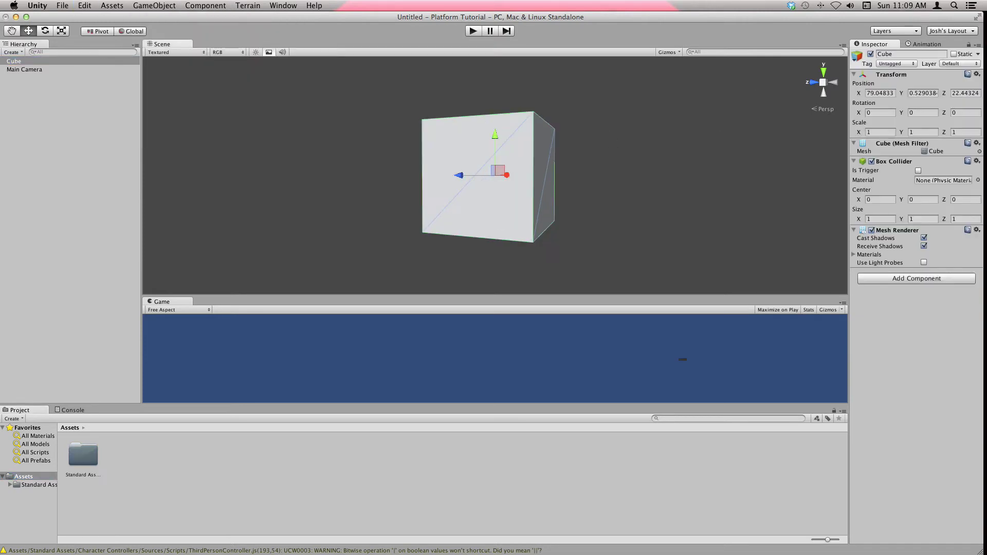
# Reset the cube's position to 0, 0, 0 from the Transform gear menu
pyautogui.click(893, 91)
pyautogui.click(708, 128)
pyautogui.press('super+z')
pyautogui.click(884, 93)
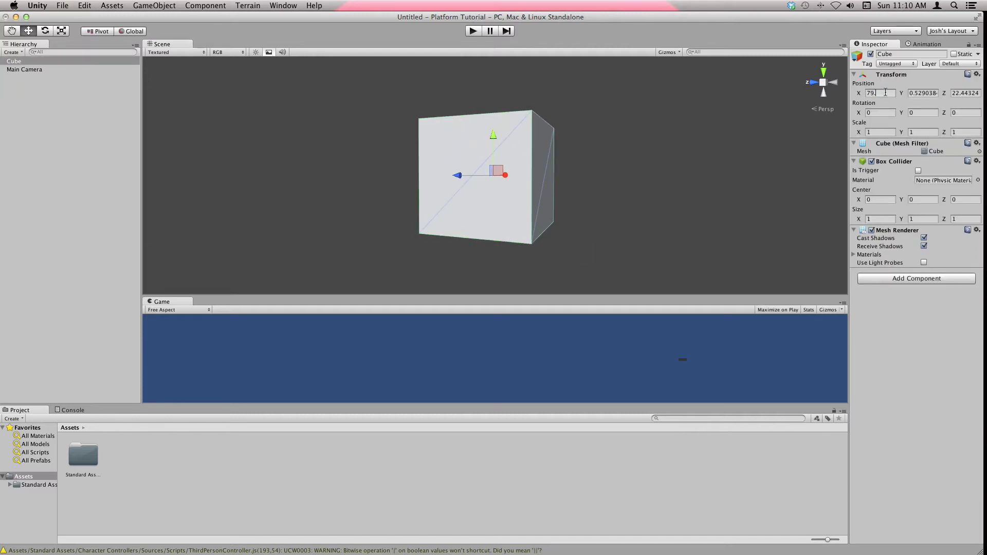
pyautogui.write('7')
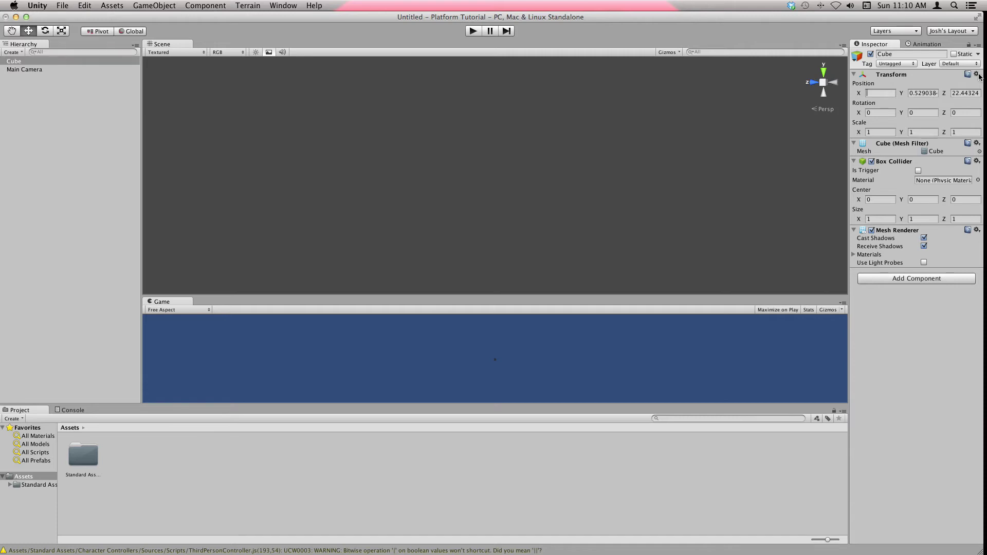
pyautogui.click(976, 75)
pyautogui.click(944, 148)
# Select the Cube in the Hierarchy and frame it with F
pyautogui.click(115, 62)
pyautogui.press('f')
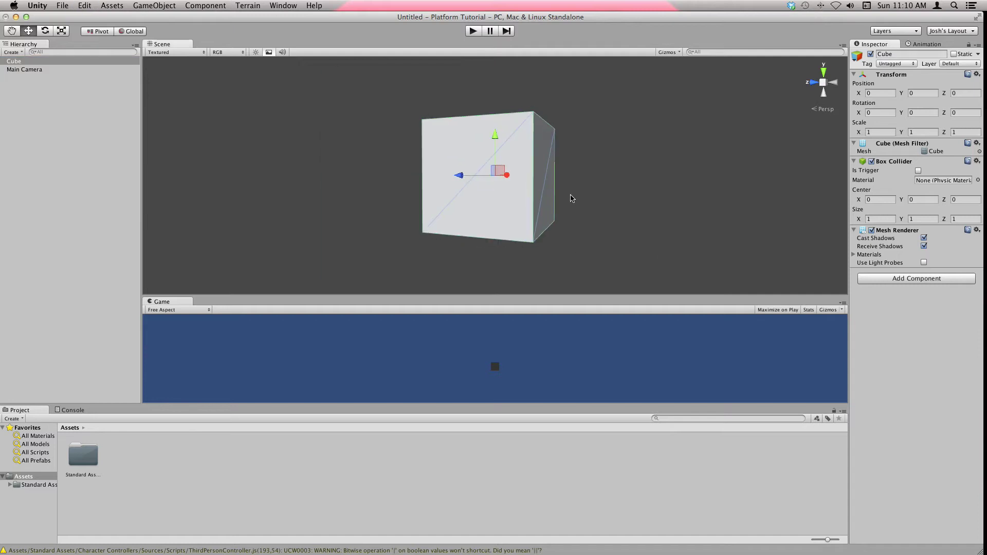
pyautogui.scroll(-5, 599, 210)
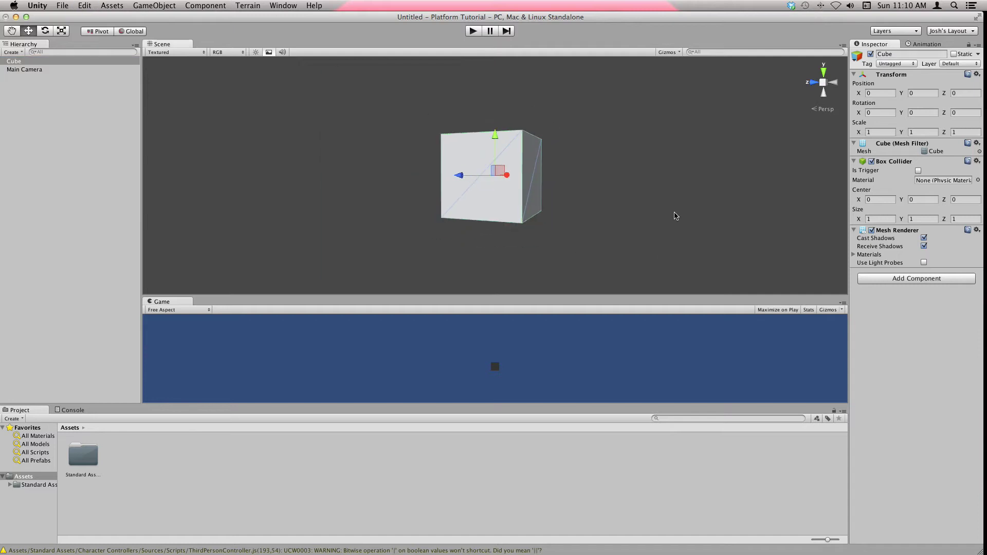
# Cycle through the move, rotate and scale tools via toolbar and W/E/R, ending on move
pyautogui.click(62, 30)
pyautogui.click(45, 30)
pyautogui.click(28, 31)
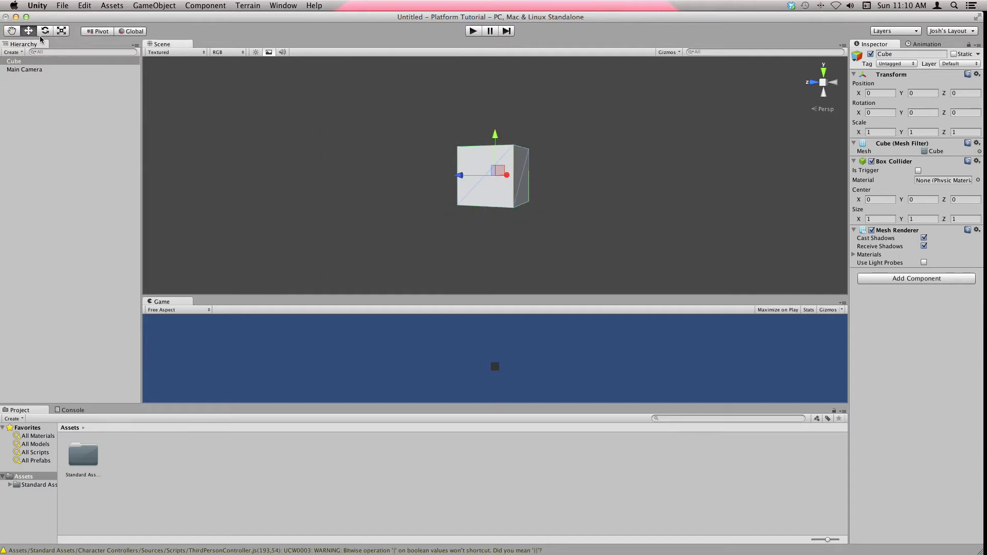
pyautogui.press('e')
pyautogui.press('w')
pyautogui.press('r')
pyautogui.press('w')
pyautogui.scroll(-2, 631, 159)
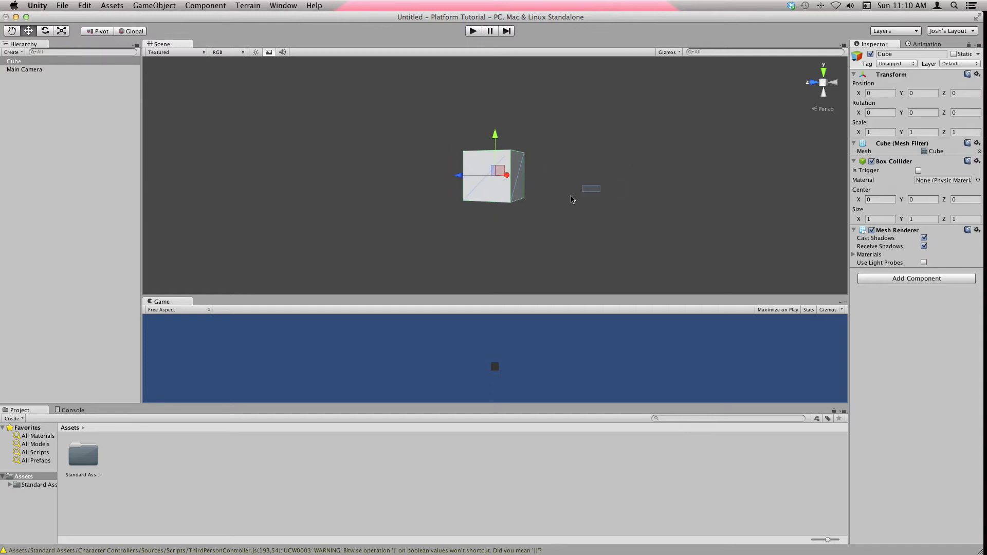
pyautogui.click(884, 132)
# Set the cube's Y scale to 0.1
pyautogui.click(919, 132)
pyautogui.write('0.1')
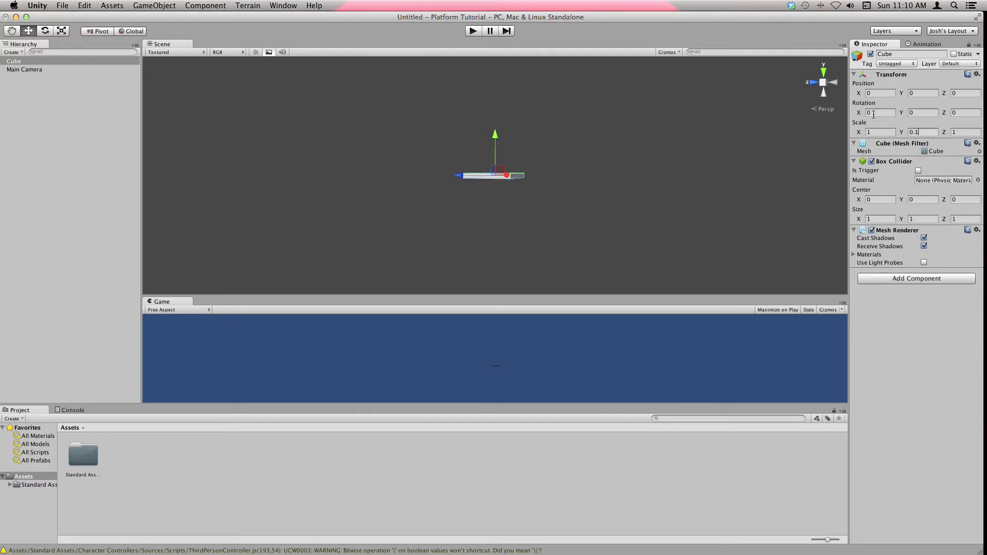
pyautogui.press('BackSpace')
pyautogui.write('02')
pyautogui.press('Left')
pyautogui.press('Left')
pyautogui.press('BackSpace')
pyautogui.press('BackSpace')
pyautogui.press('BackSpace')
pyautogui.write('.3')
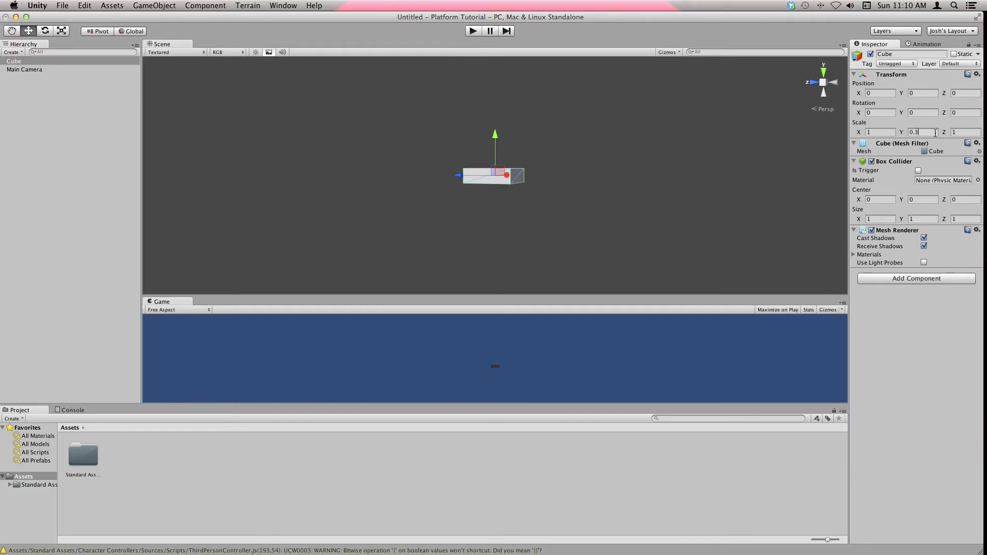
pyautogui.write('1')
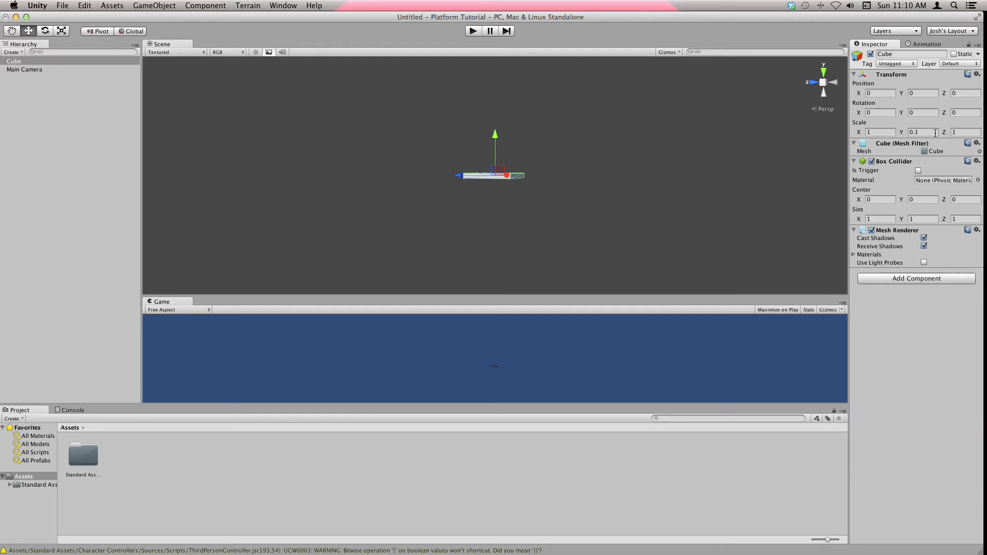
# Set the cube's X scale to 12 and Z scale to 2, orbiting to check the plank
pyautogui.click(868, 133)
pyautogui.write('12')
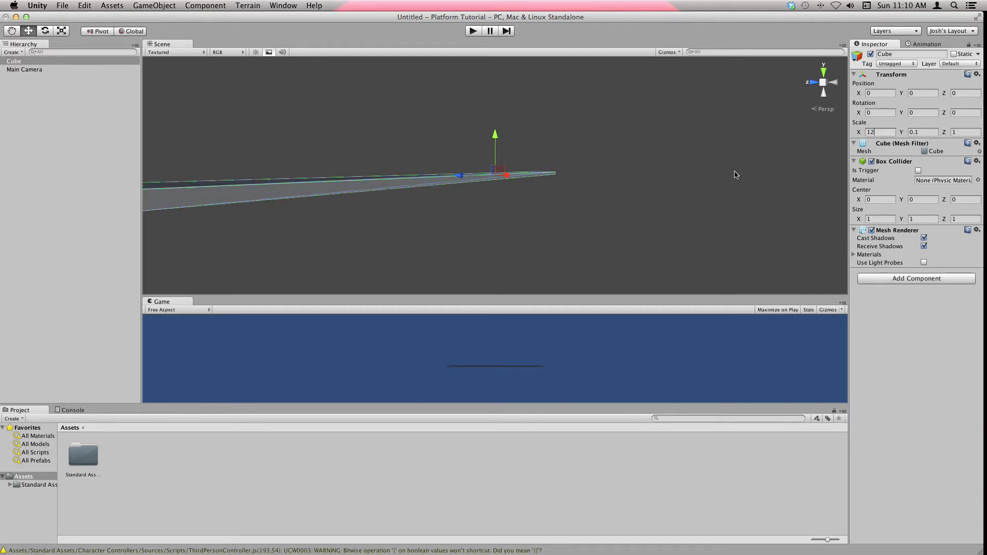
pyautogui.keyDown('alt'); pyautogui.moveTo(735, 174); pyautogui.dragTo(500, 271); pyautogui.keyUp('alt')
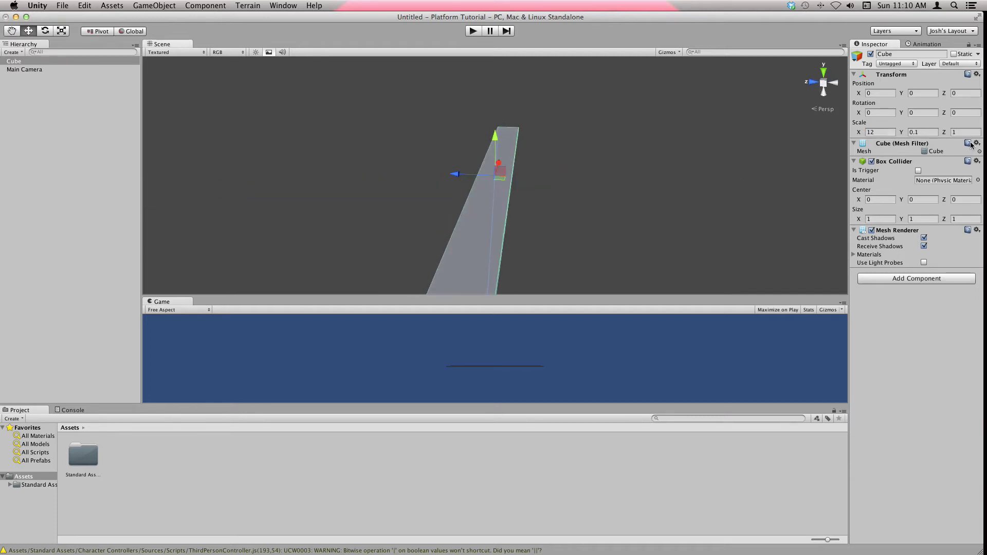
pyautogui.click(956, 132)
pyautogui.write('2')
pyautogui.keyDown('alt'); pyautogui.moveTo(613, 147); pyautogui.dragTo(484, 97); pyautogui.keyUp('alt')
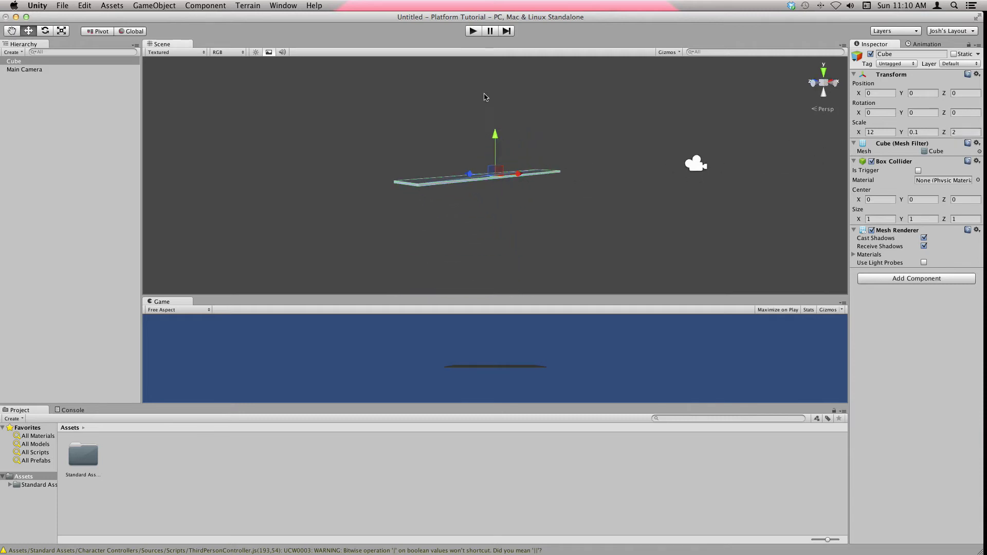
# Play-test with Maximize on Play enabled, raise the Game view splitter, then stop playing
pyautogui.click(473, 32)
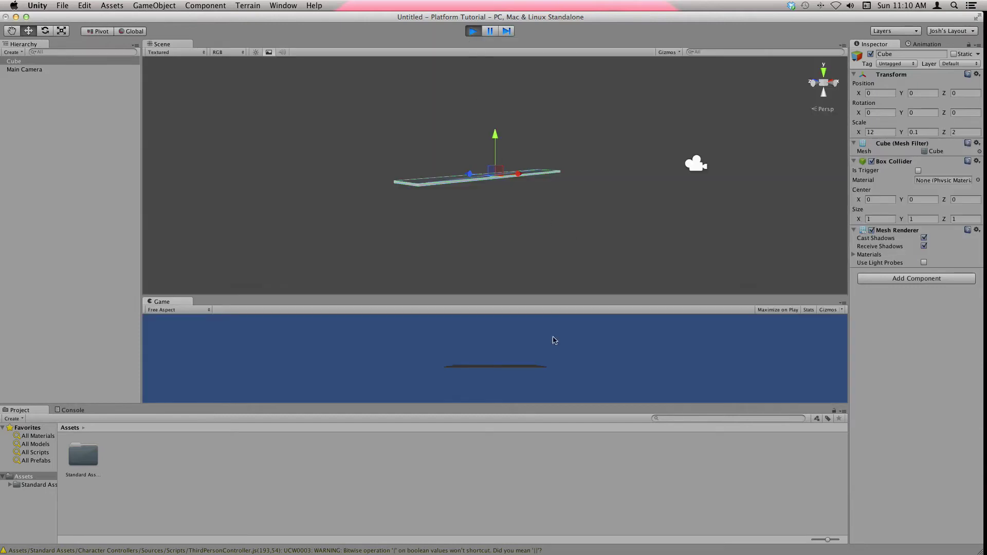
pyautogui.click(777, 310)
pyautogui.moveTo(513, 295); pyautogui.dragTo(513, 276)
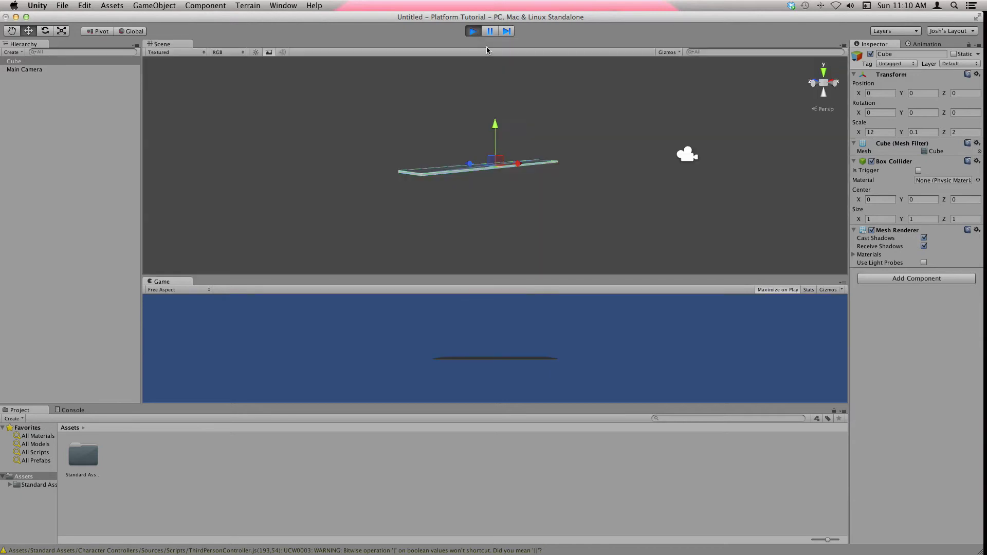
pyautogui.press('super+p')
pyautogui.press('super+p')
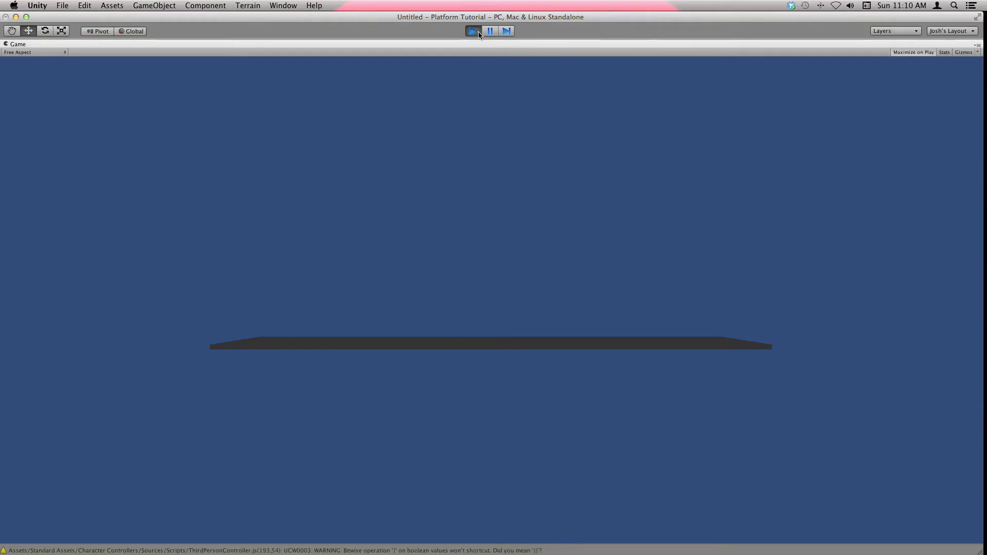
pyautogui.click(471, 32)
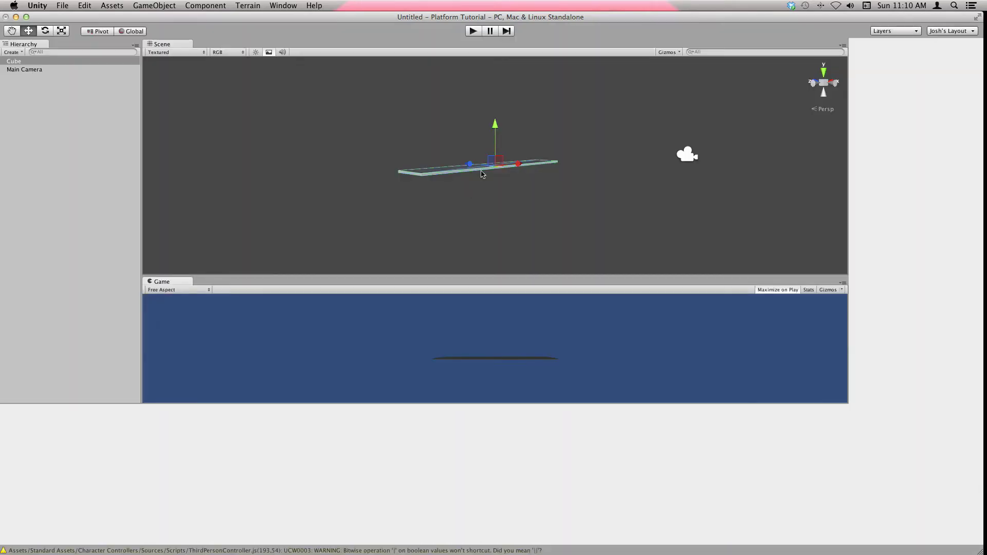
# Add a Directional Light via GameObject > Create Other
pyautogui.keyDown('alt'); pyautogui.moveTo(515, 165); pyautogui.dragTo(493, 190); pyautogui.keyUp('alt')
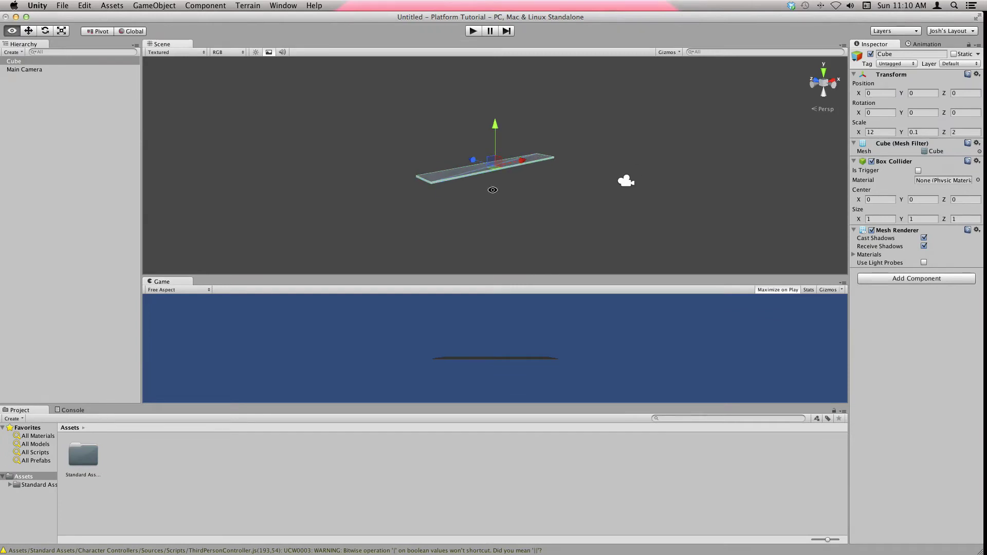
pyautogui.click(145, 7)
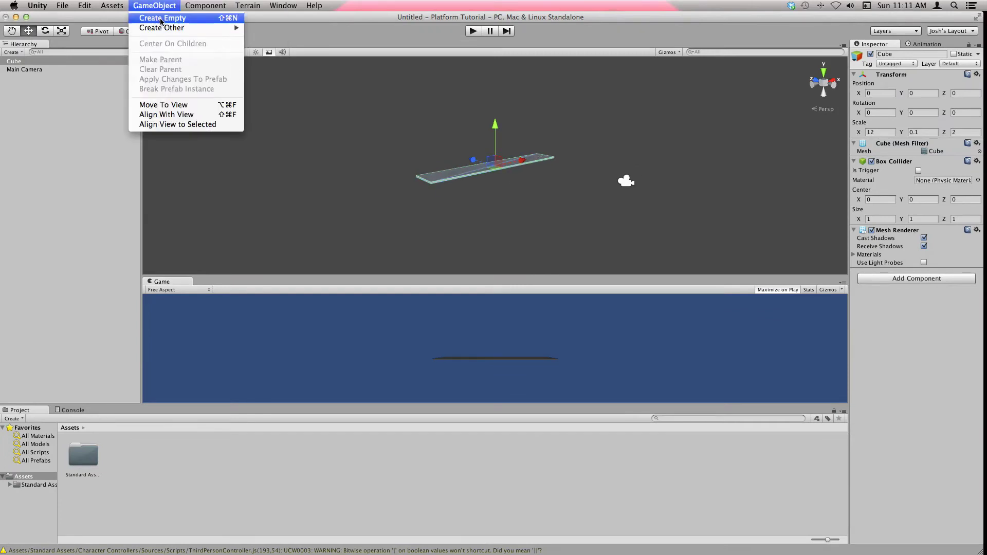
pyautogui.moveTo(165, 31)
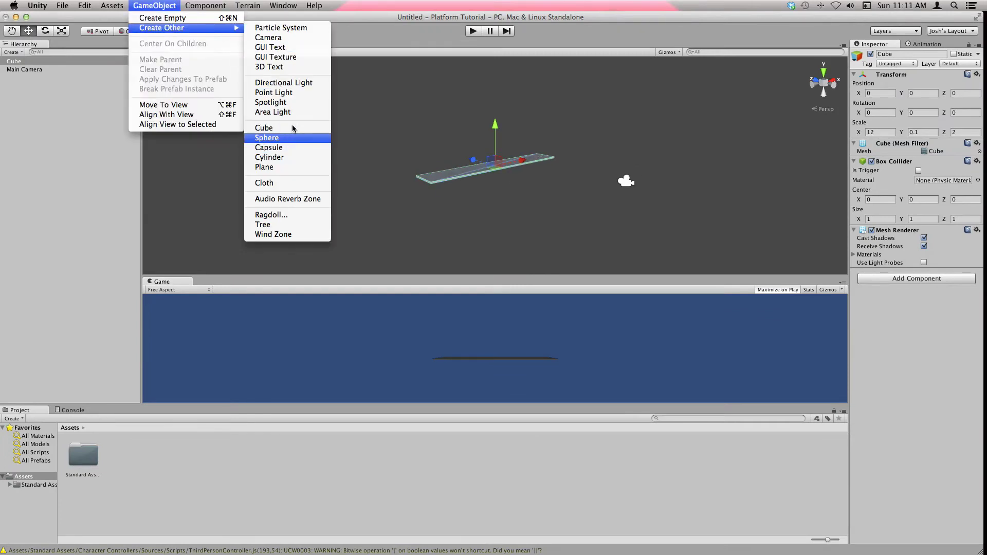
pyautogui.click(286, 82)
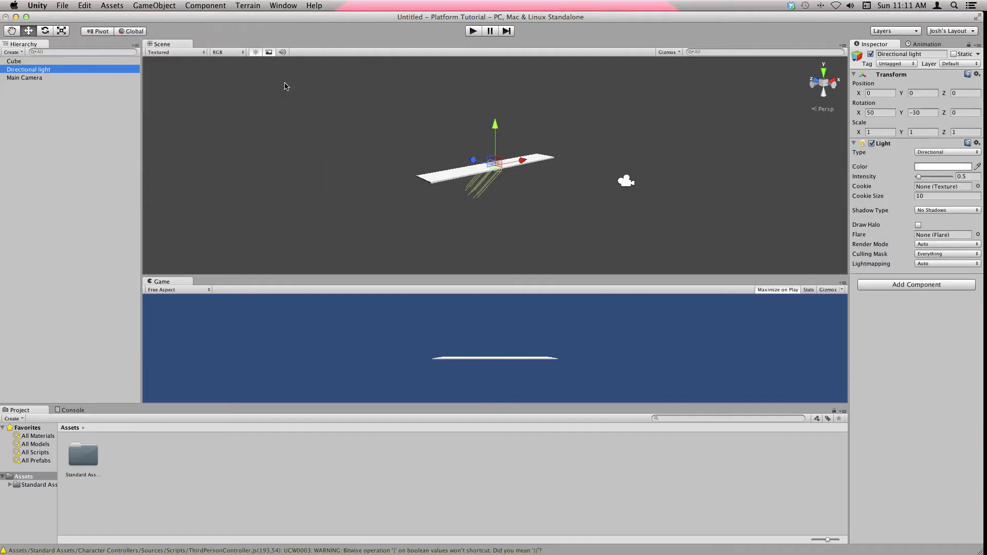
# Set the light's Position Y to -3 and Rotation X to 45
pyautogui.click(876, 112)
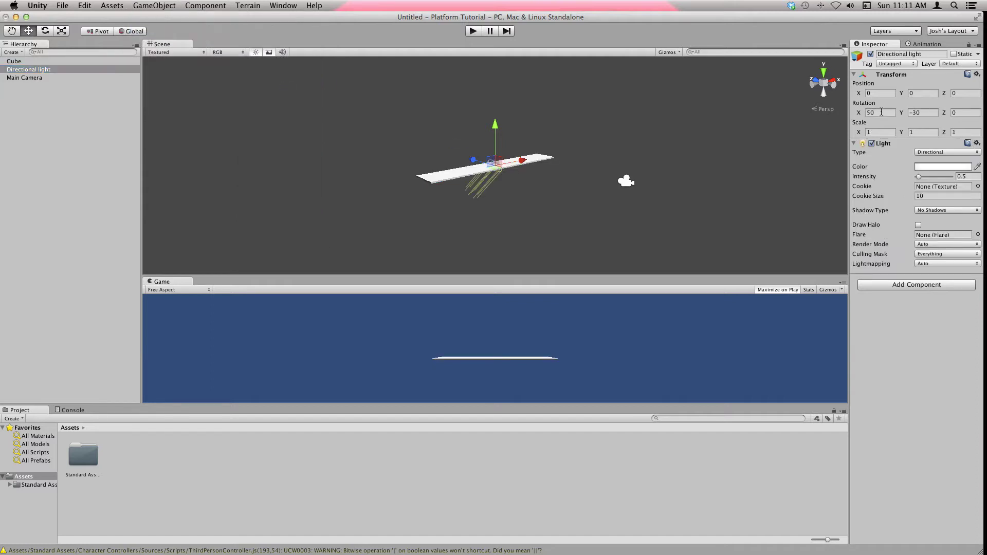
pyautogui.click(927, 113)
pyautogui.press('BackSpace')
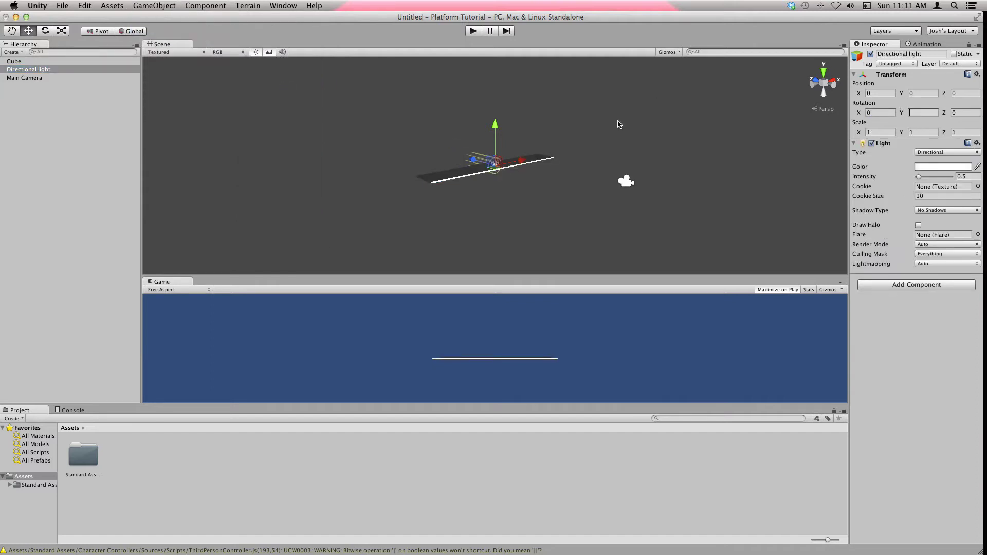
pyautogui.scroll(-2, 581, 124)
pyautogui.click(917, 94)
pyautogui.write('-3')
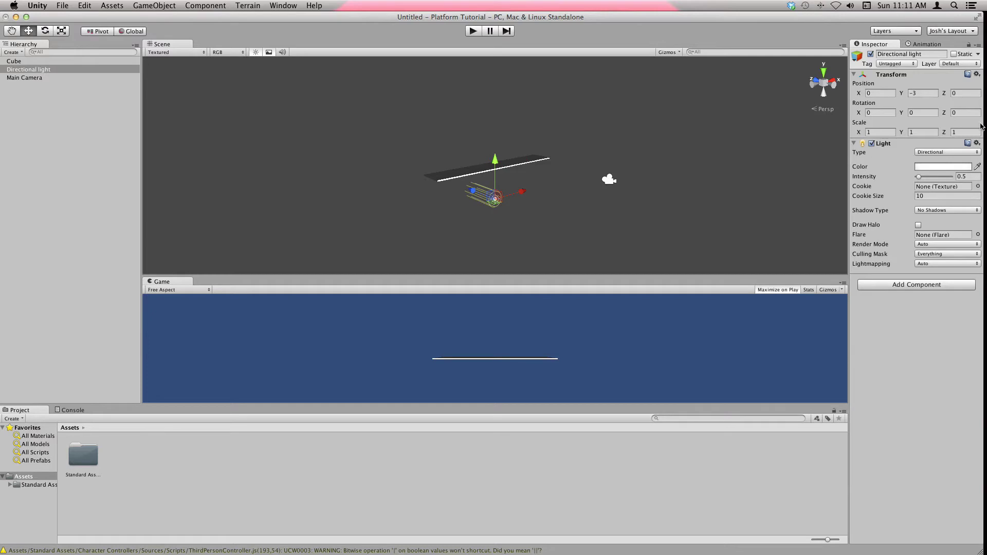
pyautogui.click(892, 112)
pyautogui.write('45')
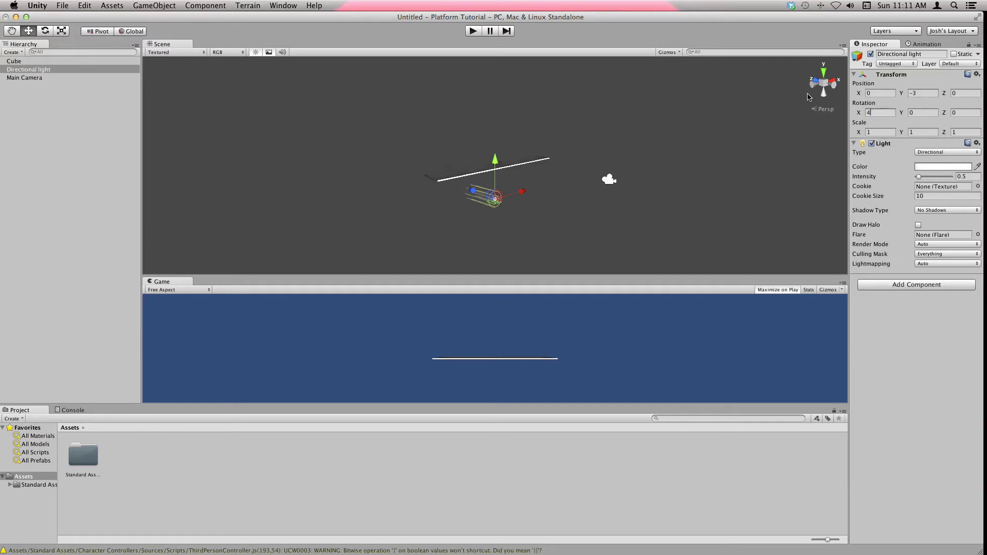
# Preview the lighting in Play mode and raise the light's Intensity to 0.9
pyautogui.click(703, 201)
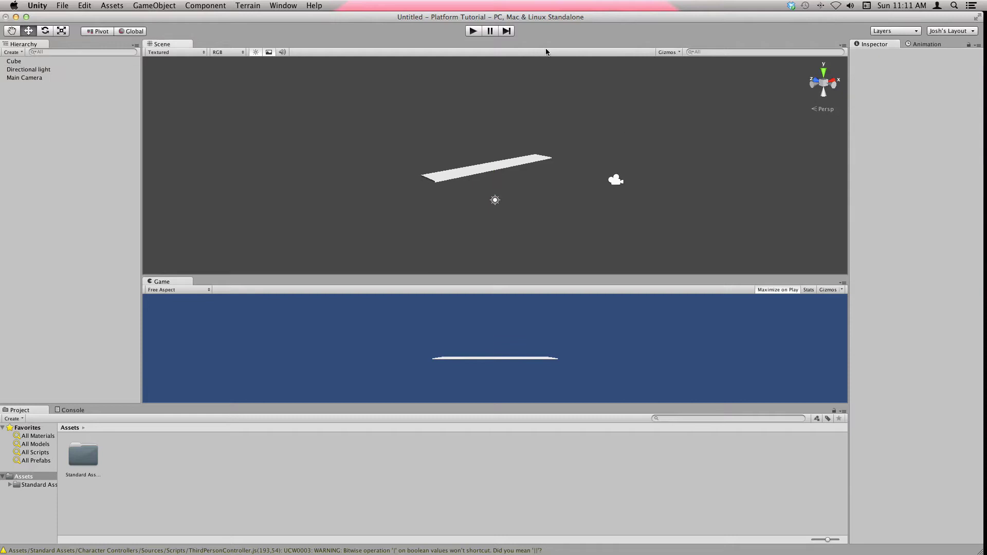
pyautogui.click(471, 34)
pyautogui.click(494, 200)
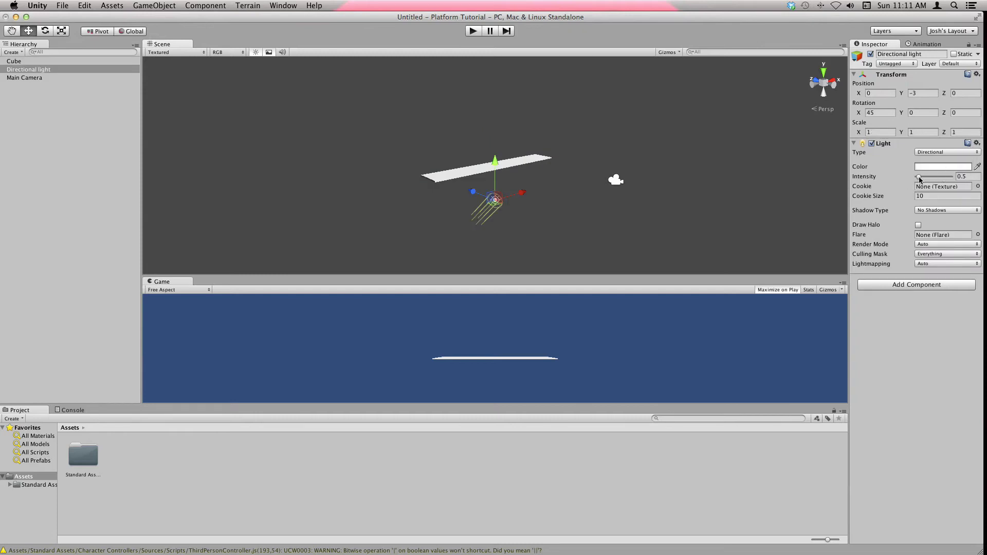
pyautogui.moveTo(919, 178); pyautogui.dragTo(918, 178)
# Try rotating the light, undo it, then deselect and dismiss the window overview
pyautogui.press('e')
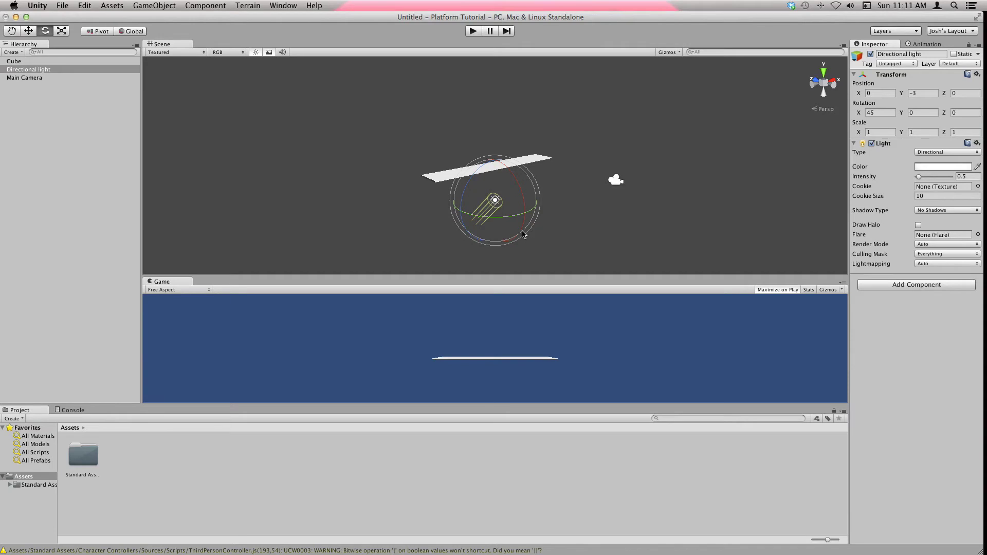
pyautogui.moveTo(522, 234); pyautogui.dragTo(537, 215)
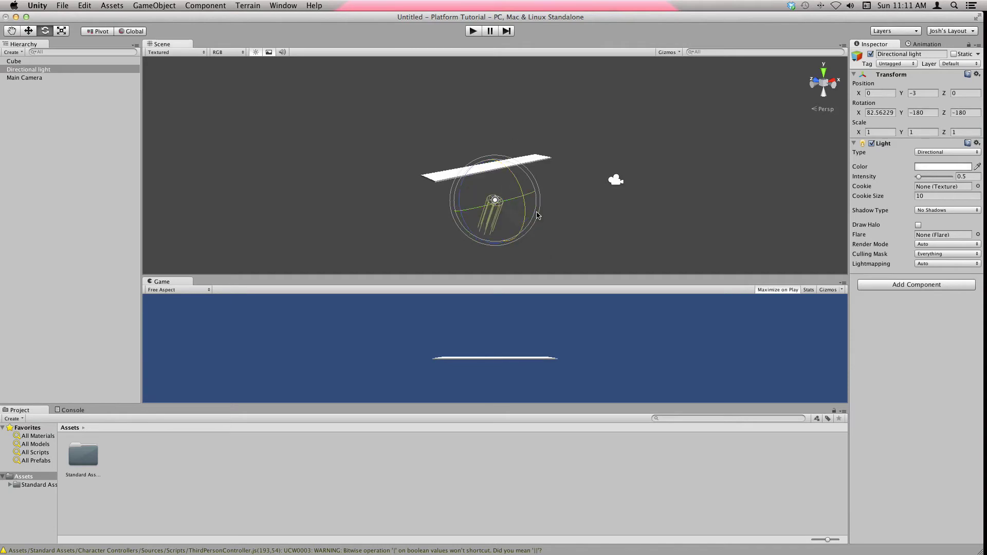
pyautogui.press('super+z')
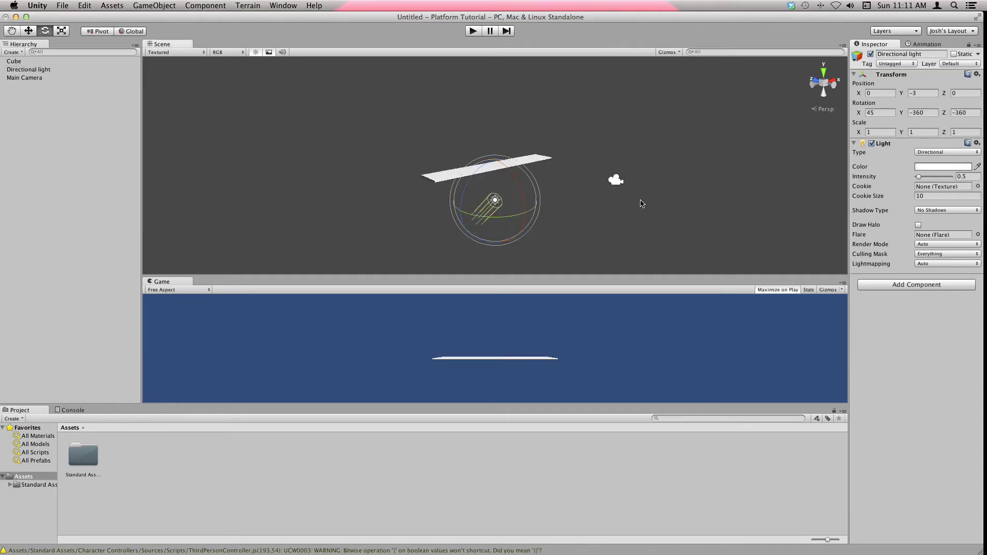
pyautogui.click(640, 203)
pyautogui.scroll(5, 639, 204)
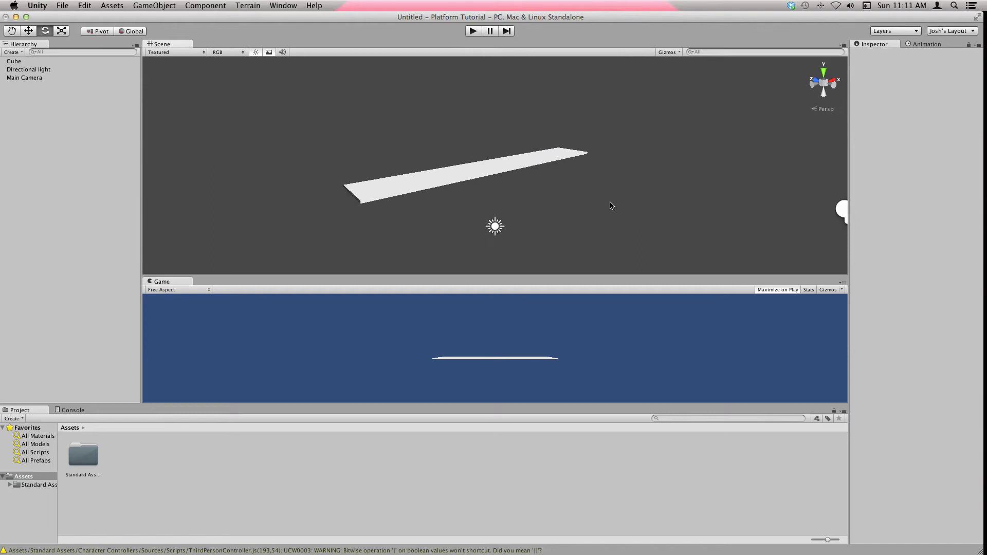
pyautogui.hotkey('ctrl', 'Up')
pyautogui.click(286, 226)
# Minimize Unity and open the Downloads stack from the Dock
pyautogui.click(16, 17)
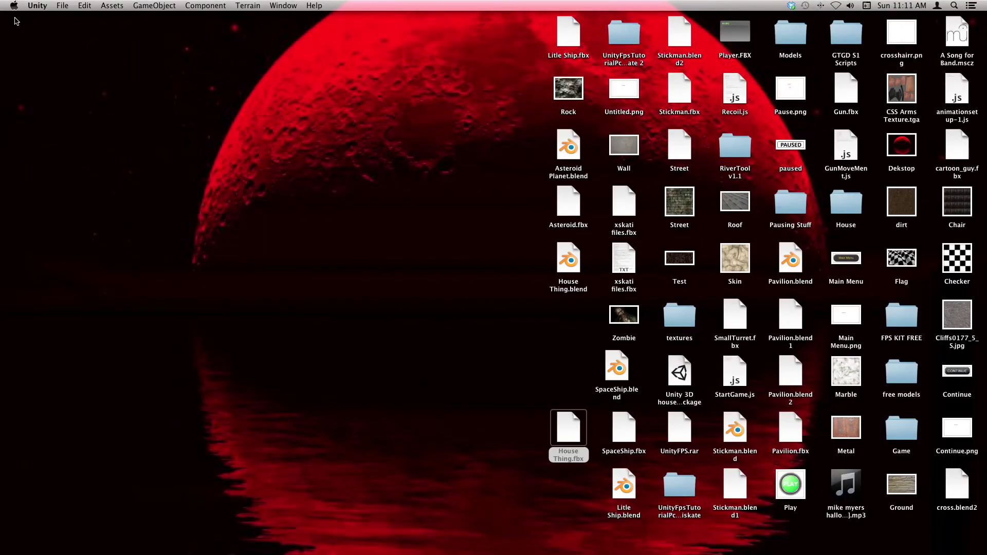
pyautogui.click(558, 431)
pyautogui.click(442, 387)
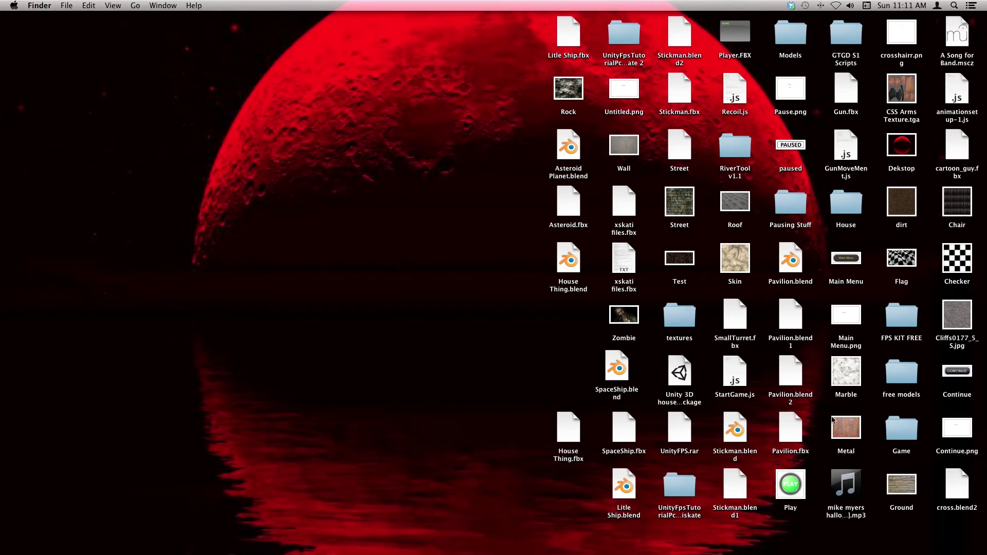
pyautogui.moveTo(2, 273)
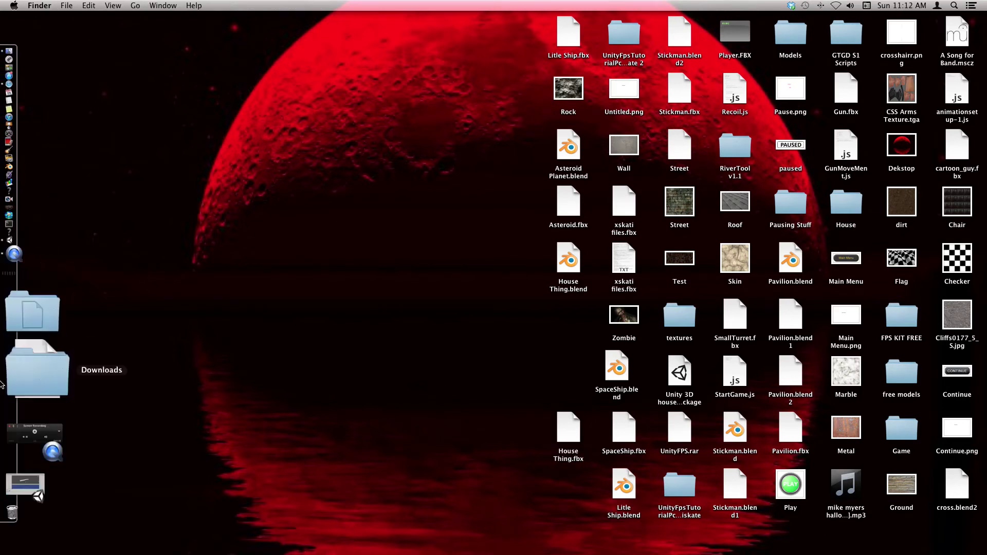
pyautogui.click(2, 390)
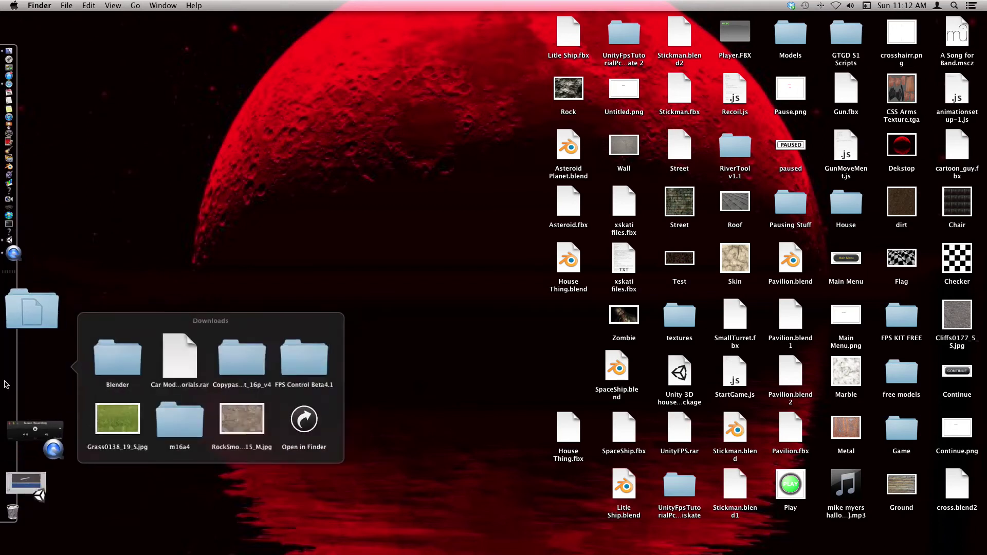
# Restore Unity and drag the grass image from Downloads into Assets
pyautogui.click(5, 400)
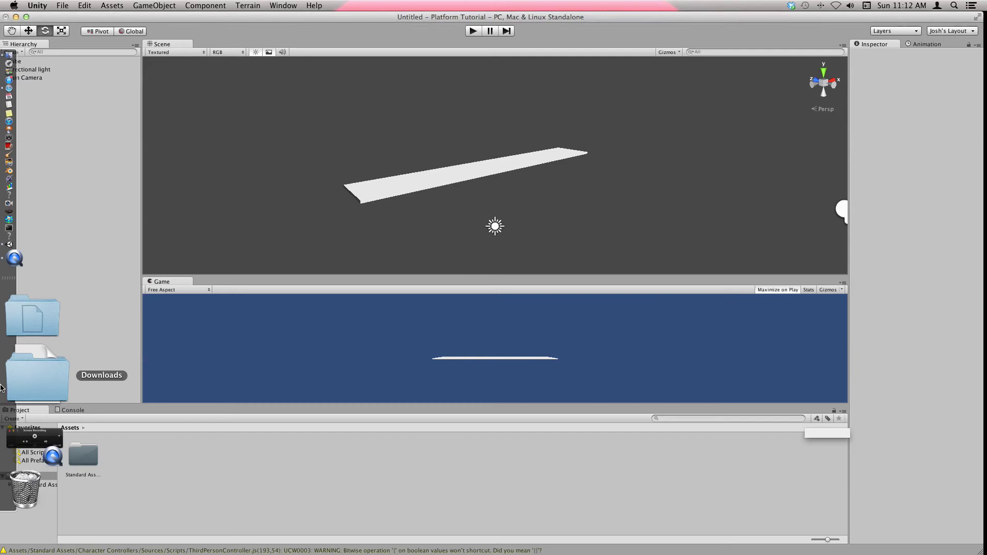
pyautogui.click(14, 366)
pyautogui.moveTo(105, 409); pyautogui.dragTo(87, 466)
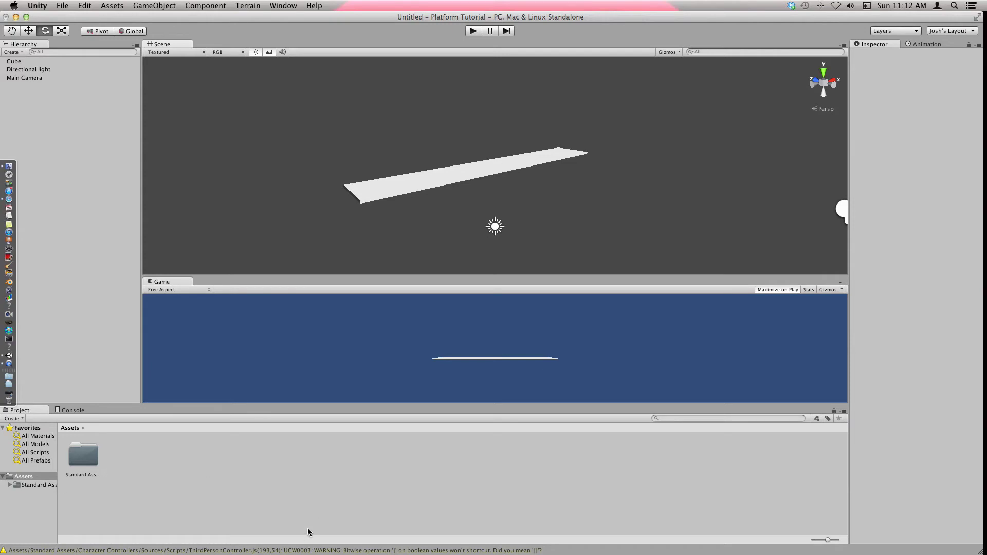
# Open Import New Asset from the Assets context menu, then cancel it
pyautogui.rightClick(171, 486)
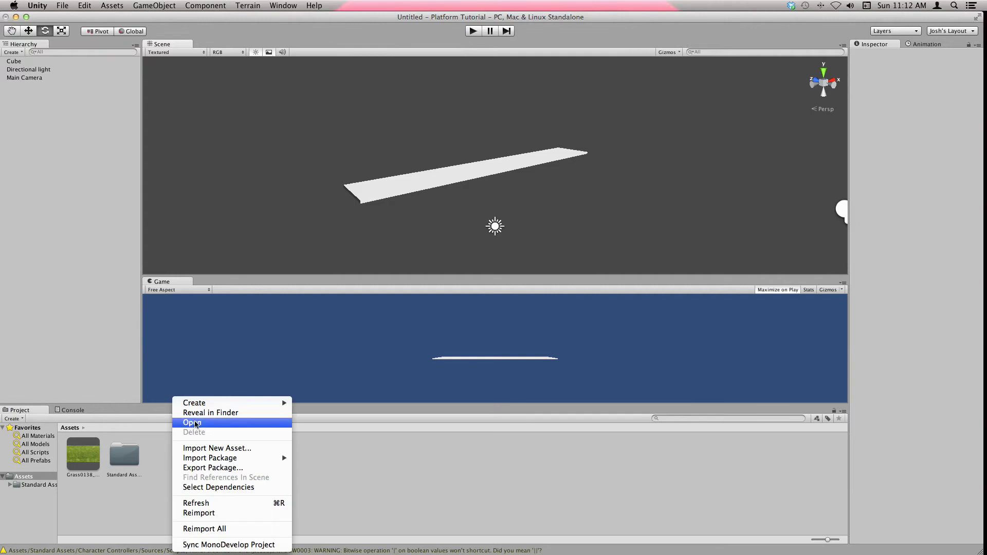
pyautogui.click(147, 449)
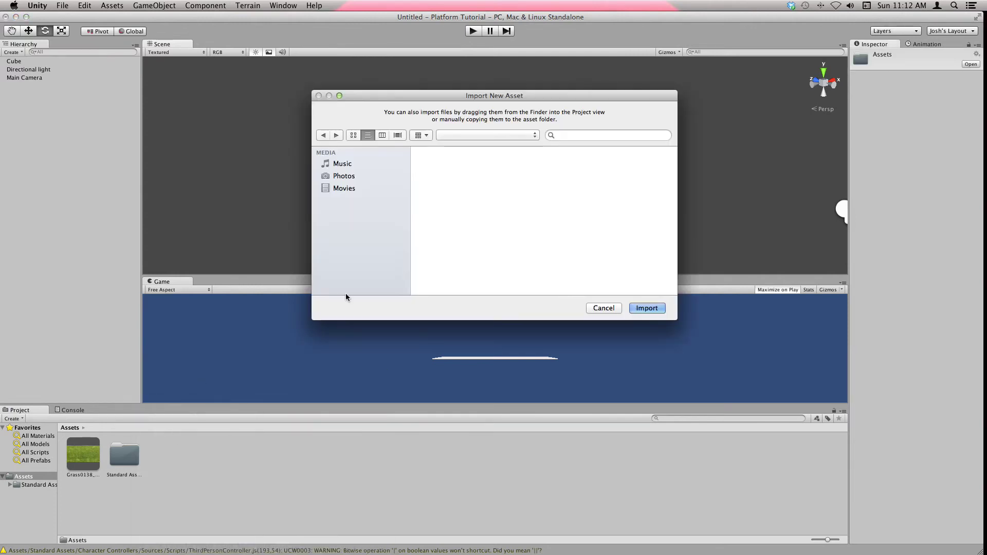
pyautogui.click(603, 308)
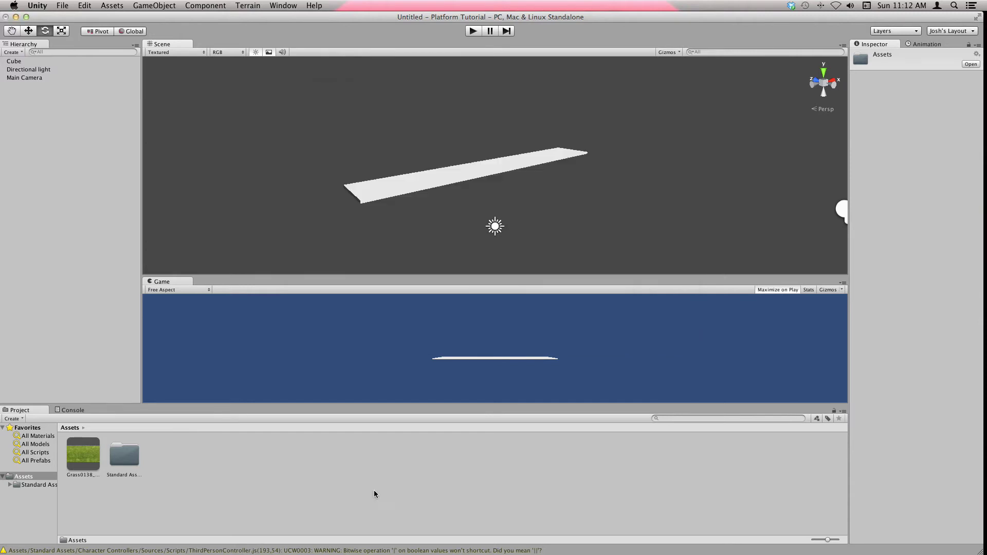
# Create a Grass material, assign the grass texture to Base (RGB), and drop it on the platform
pyautogui.rightClick(343, 480)
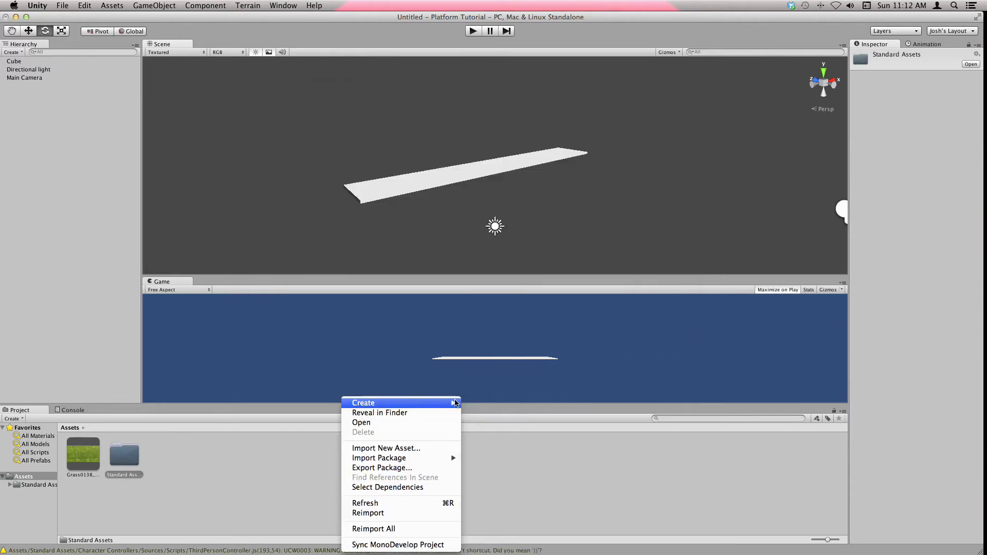
pyautogui.moveTo(435, 403)
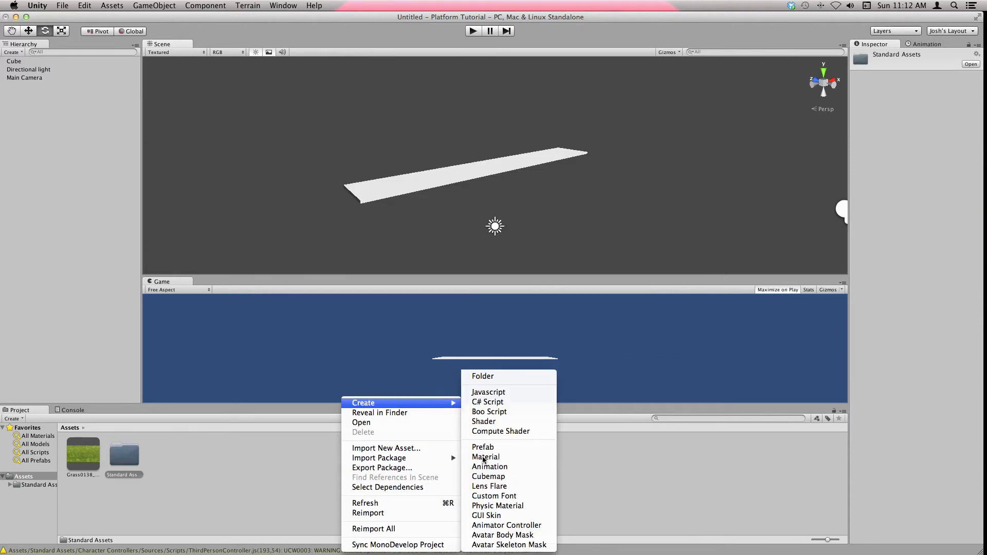
pyautogui.click(486, 457)
pyautogui.write('Grass')
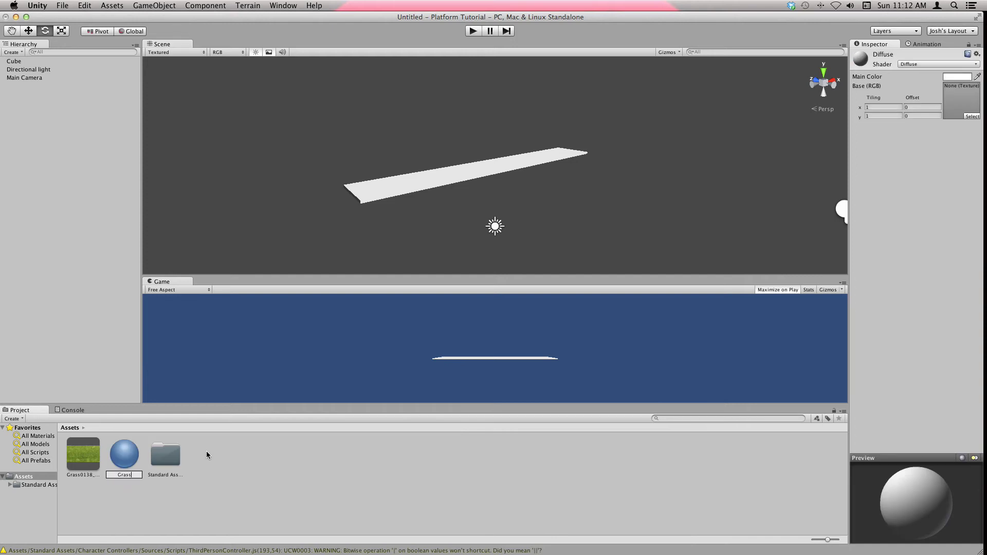
pyautogui.press('Return')
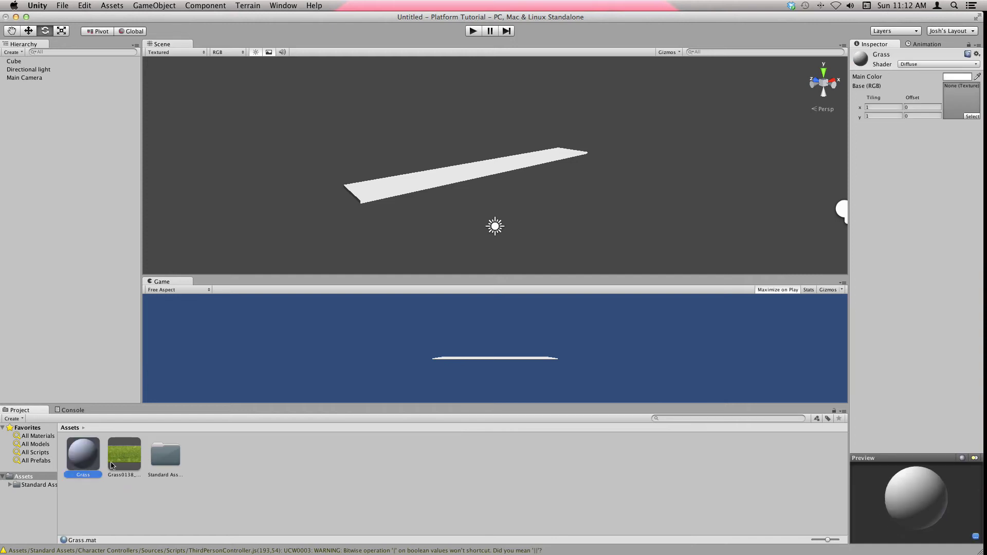
pyautogui.moveTo(124, 454); pyautogui.dragTo(962, 103)
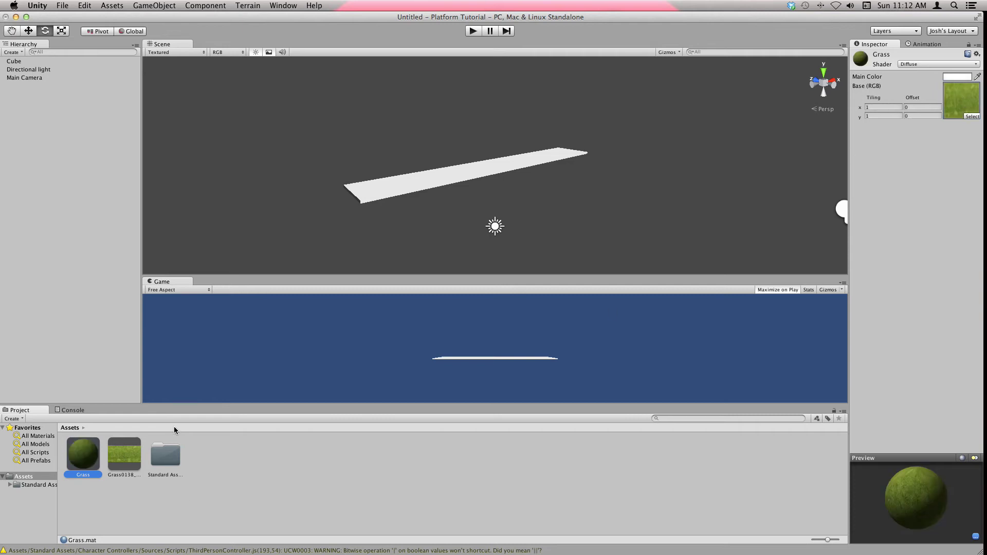
pyautogui.moveTo(193, 371); pyautogui.dragTo(401, 199)
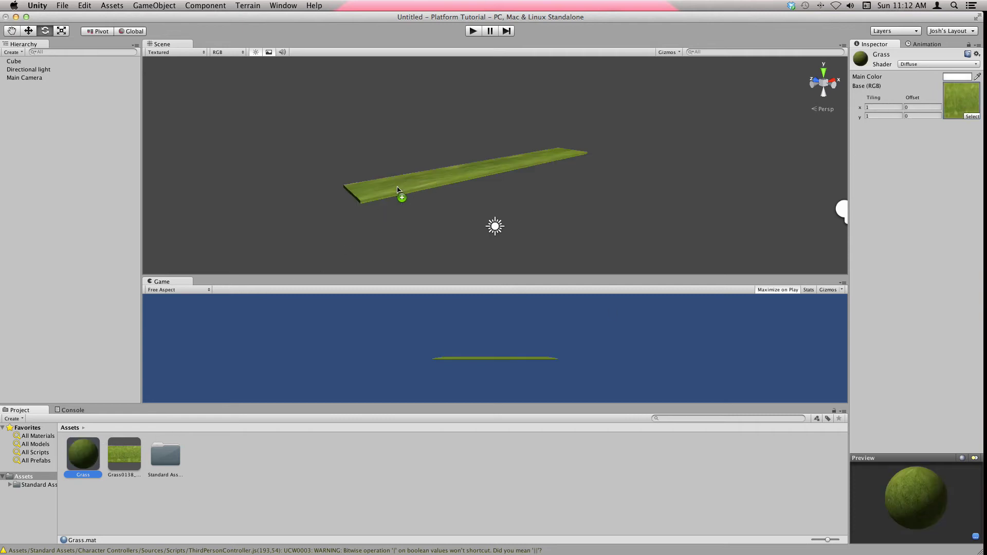
# Set the Grass material's Tiling X to 5 and Y to 3, orbiting to view the plank
pyautogui.scroll(2, 540, 181)
pyautogui.scroll(5, 540, 181)
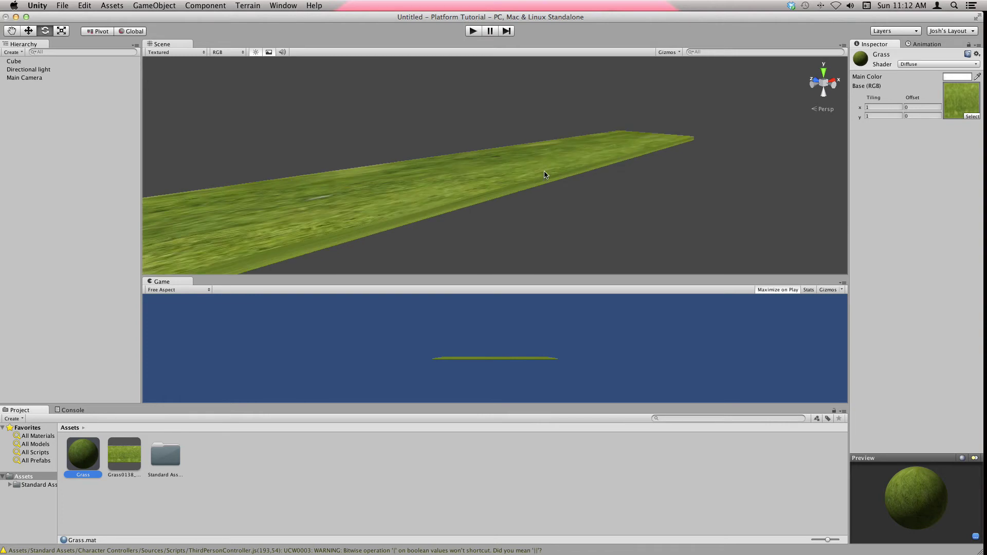
pyautogui.keyDown('alt'); pyautogui.moveTo(544, 174); pyautogui.dragTo(630, 265); pyautogui.keyUp('alt')
pyautogui.click(866, 106)
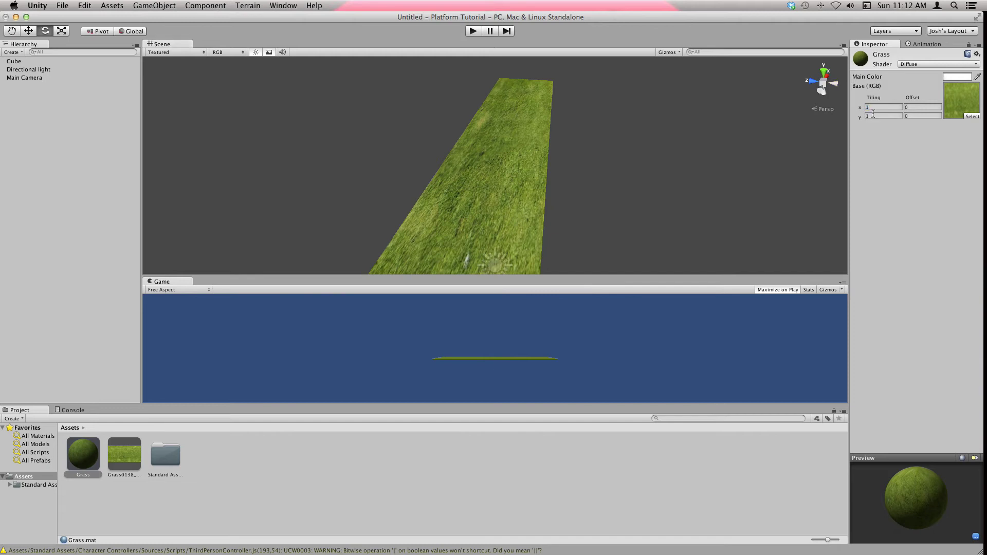
pyautogui.write('2')
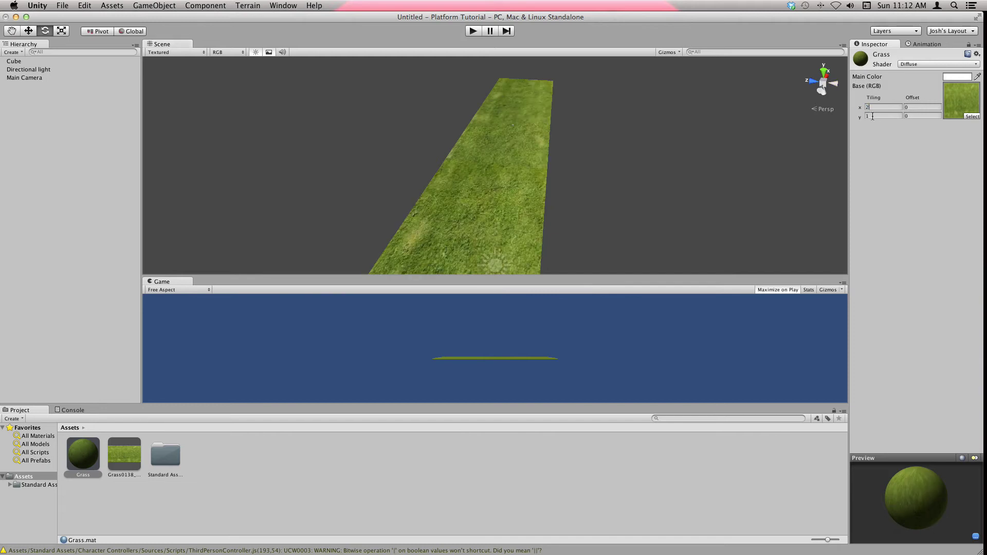
pyautogui.click(873, 116)
pyautogui.write('2')
pyautogui.scroll(-3, 652, 116)
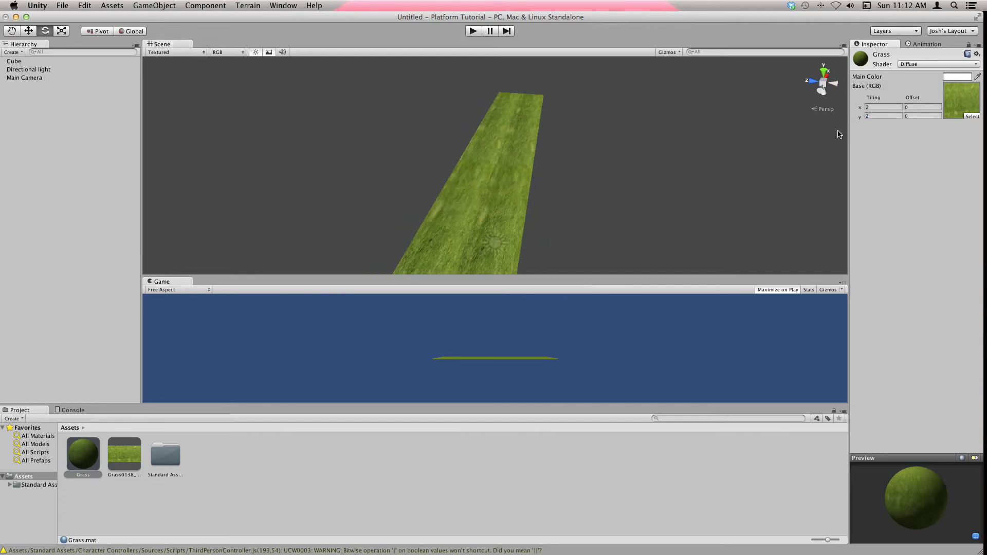
pyautogui.write('5')
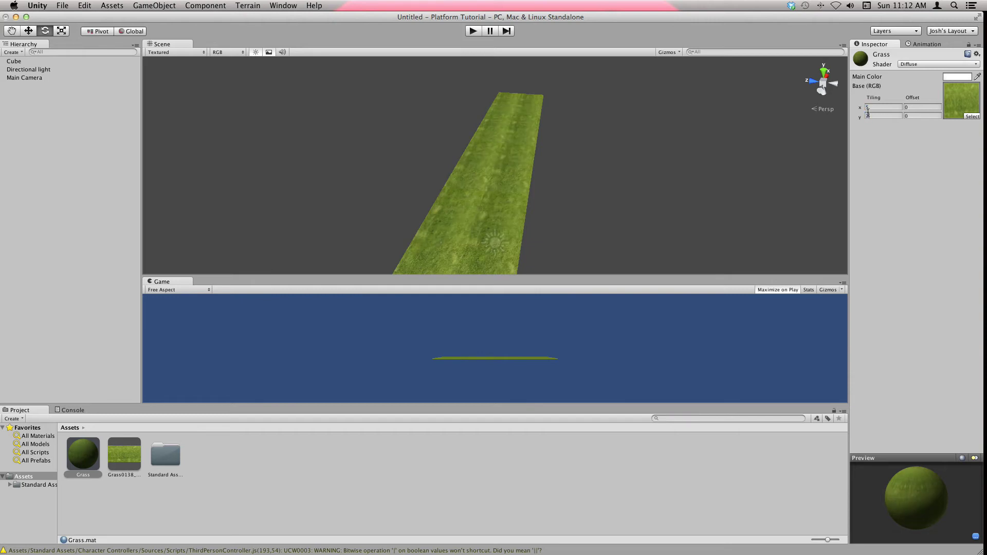
pyautogui.write('3')
pyautogui.scroll(5, 505, 157)
pyautogui.keyDown('alt'); pyautogui.moveTo(471, 165); pyautogui.dragTo(295, 183); pyautogui.keyUp('alt')
pyautogui.scroll(-10, 572, 164)
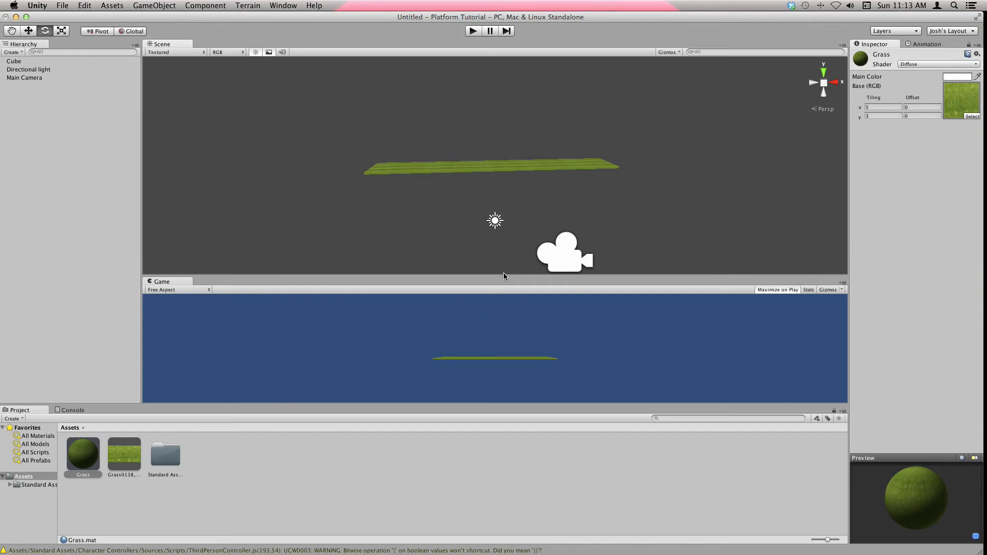
# In Edit > Render Settings, set Skybox Material to Sunny2 Skybox found by searching 'sky'
pyautogui.click(84, 5)
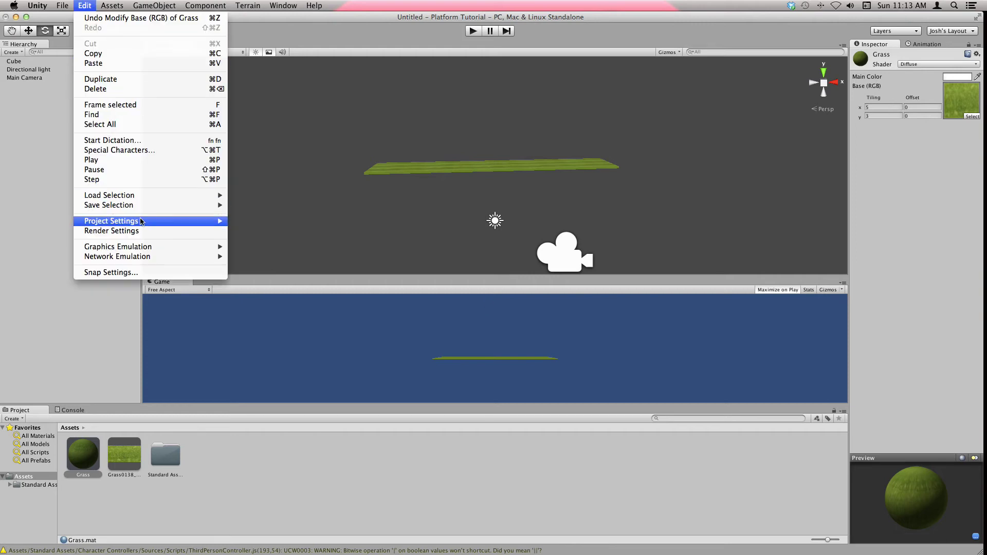
pyautogui.click(111, 231)
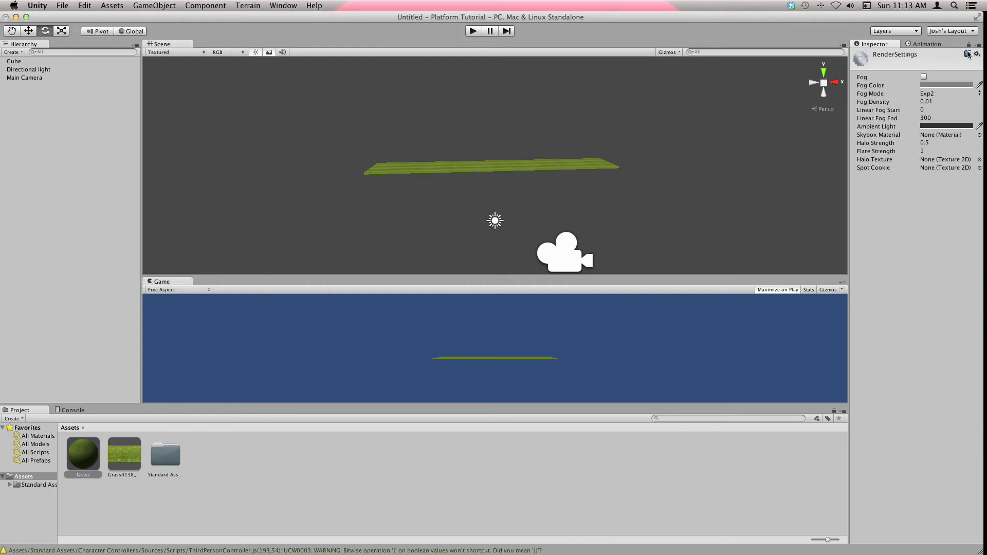
pyautogui.click(979, 135)
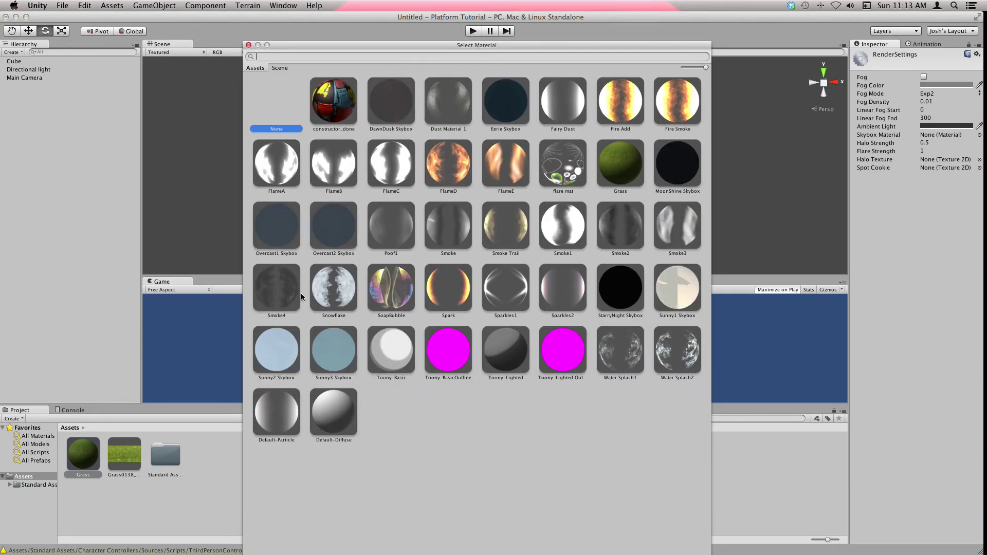
pyautogui.write('sky')
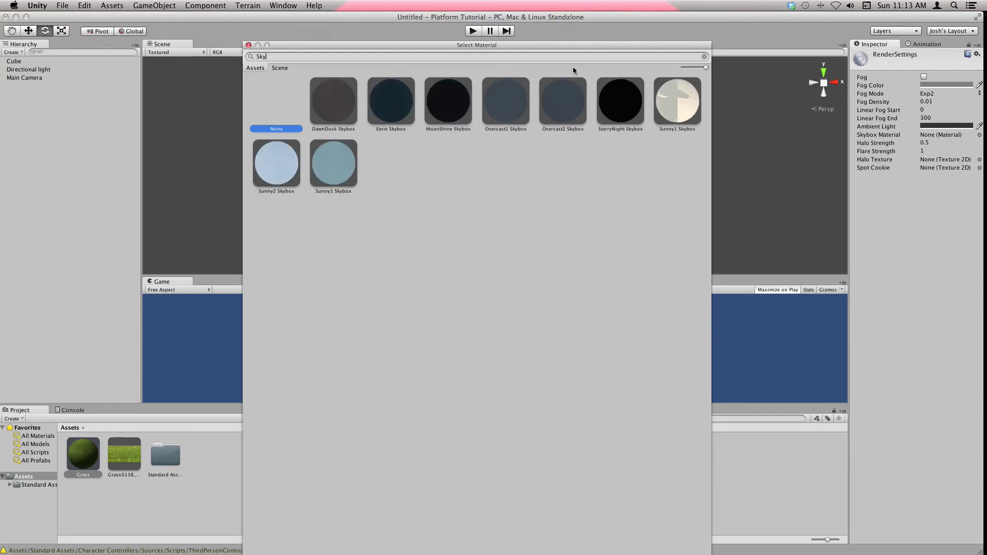
pyautogui.doubleClick(279, 168)
pyautogui.keyDown('alt'); pyautogui.moveTo(546, 220); pyautogui.dragTo(506, 154); pyautogui.keyUp('alt')
pyautogui.keyDown('alt'); pyautogui.moveTo(504, 114); pyautogui.dragTo(399, 191); pyautogui.keyUp('alt')
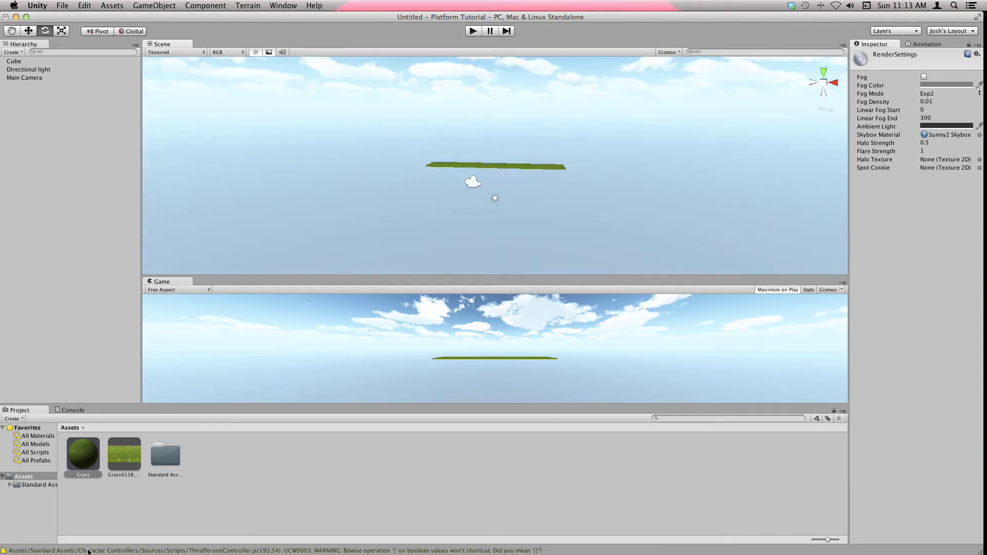
# Drag the First Person Controller from Standard Assets > Character Controllers into the scene
pyautogui.click(32, 485)
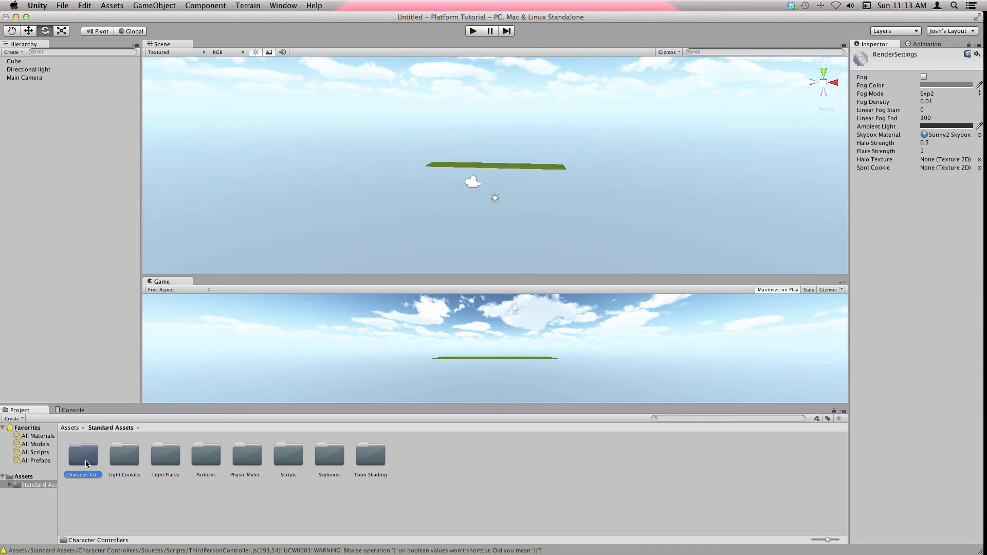
pyautogui.doubleClick(82, 454)
pyautogui.moveTo(123, 454); pyautogui.dragTo(508, 138)
# Zero the capsule's position values and frame it in the Scene view
pyautogui.click(887, 106)
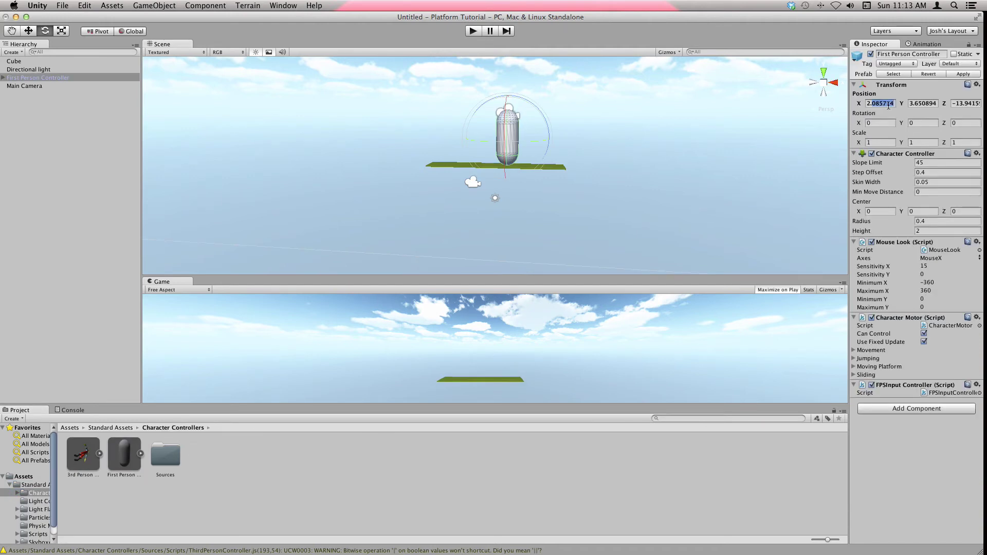
pyautogui.write('0')
pyautogui.press('Tab')
pyautogui.write('3')
pyautogui.press('BackSpace')
pyautogui.write('0')
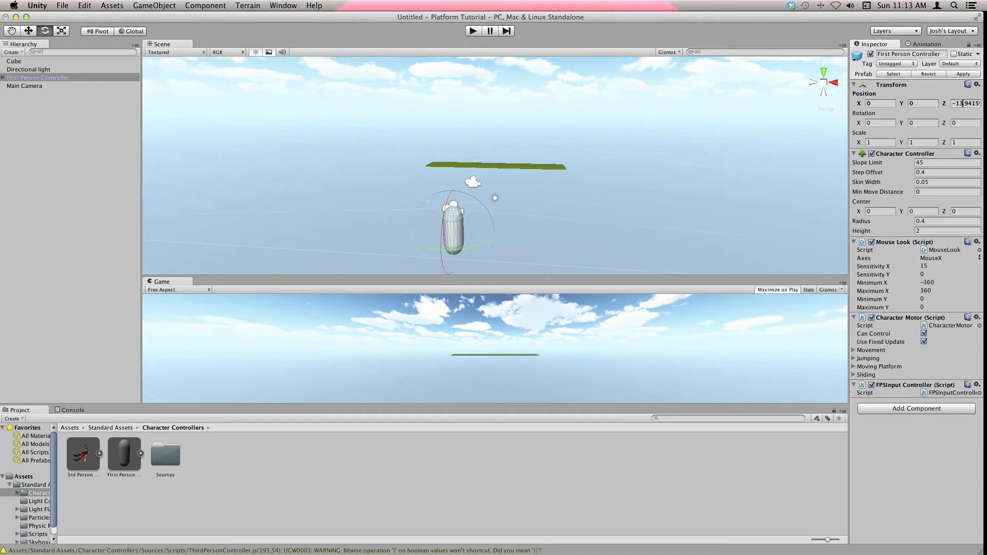
pyautogui.click(961, 104)
pyautogui.press('BackSpace')
pyautogui.write('0')
pyautogui.press('Return')
pyautogui.press('w')
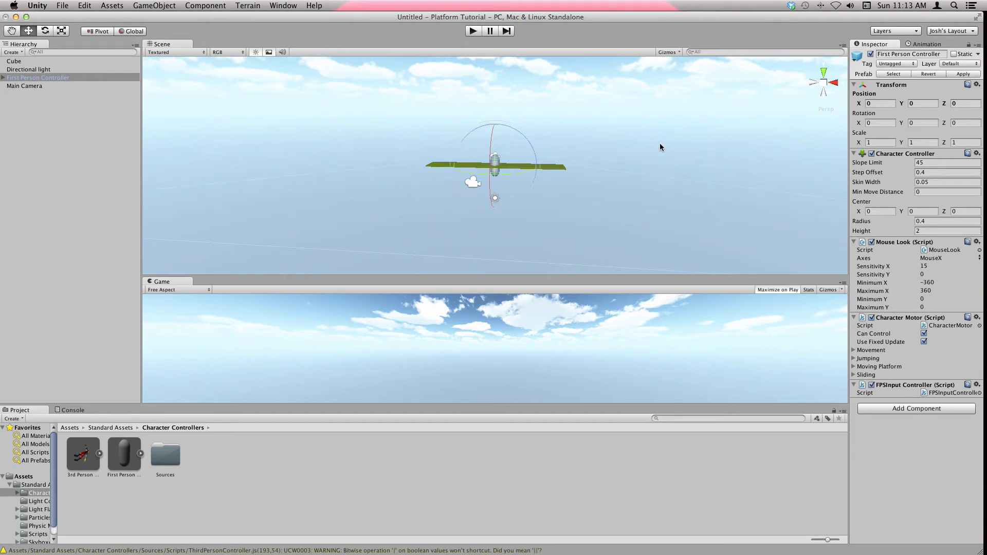
pyautogui.press('f')
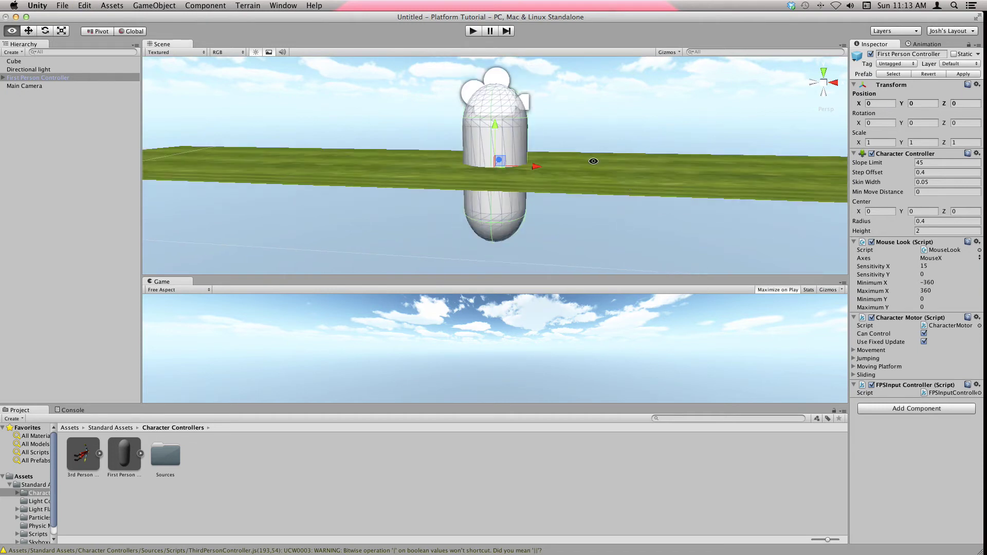
pyautogui.keyDown('alt'); pyautogui.moveTo(628, 176); pyautogui.dragTo(359, 69); pyautogui.keyUp('alt')
# Re-enter the capsule's position to place it at -5, 1.5, 0 above the platform's end
pyautogui.click(876, 104)
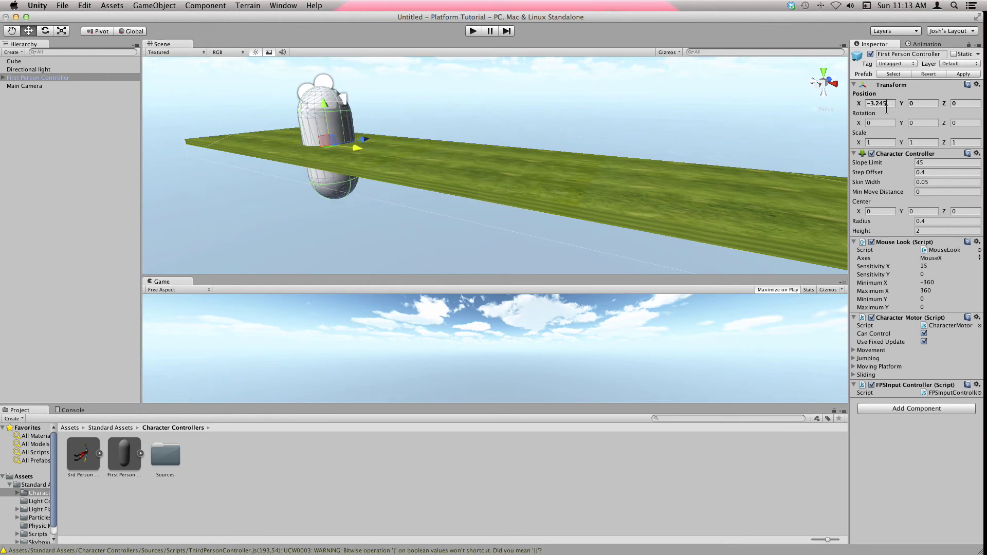
pyautogui.press('BackSpace')
pyautogui.press('BackSpace')
pyautogui.press('BackSpace')
pyautogui.press('BackSpace')
pyautogui.press('BackSpace')
pyautogui.press('BackSpace')
pyautogui.press('BackSpace')
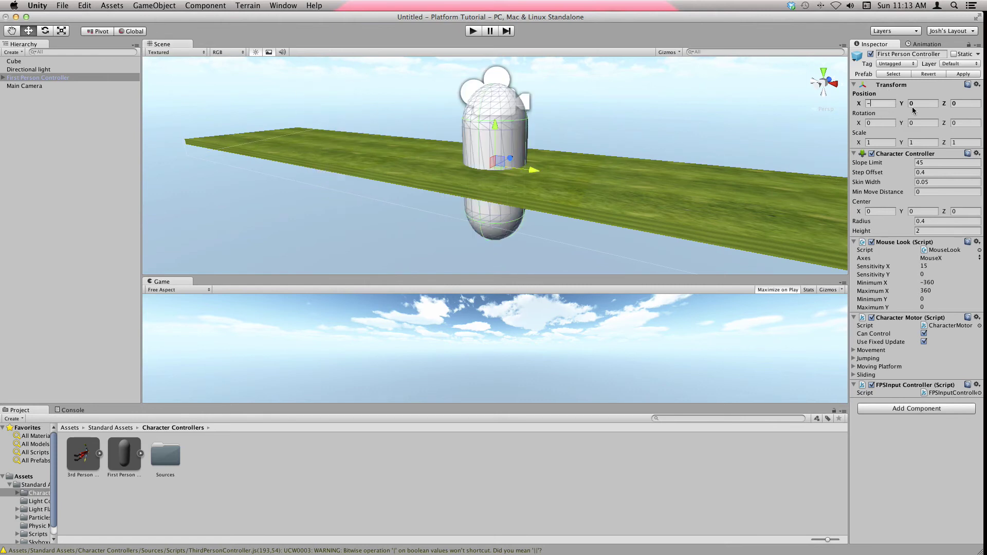
pyautogui.write('5')
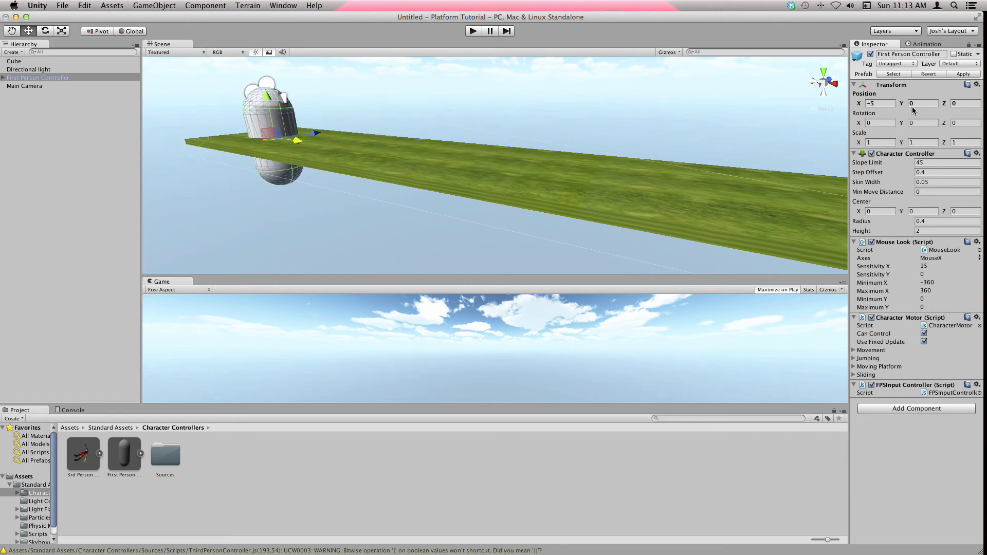
pyautogui.write('1.5')
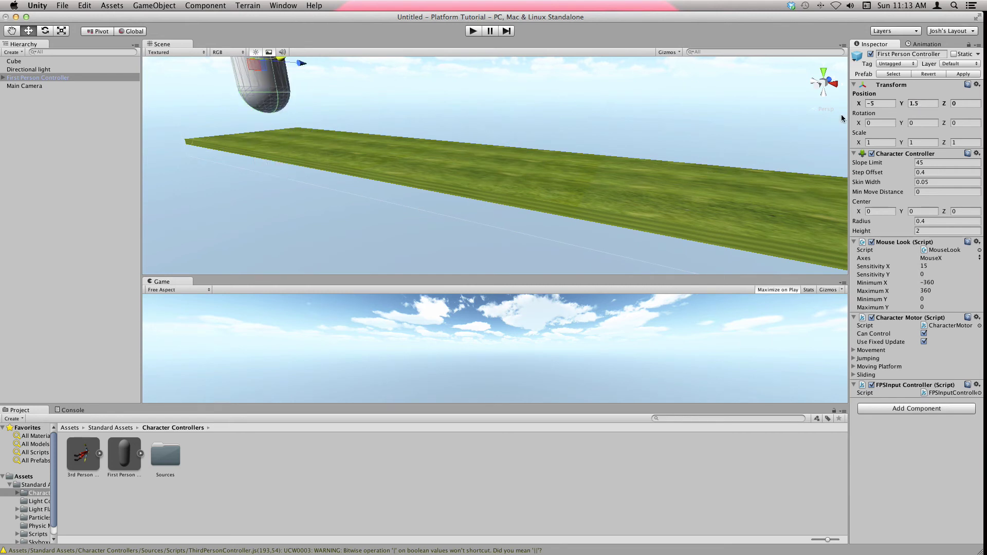
pyautogui.keyDown('alt'); pyautogui.moveTo(843, 118); pyautogui.dragTo(339, 137); pyautogui.keyUp('alt')
pyautogui.keyDown('alt'); pyautogui.moveTo(368, 172); pyautogui.dragTo(719, 140); pyautogui.keyUp('alt')
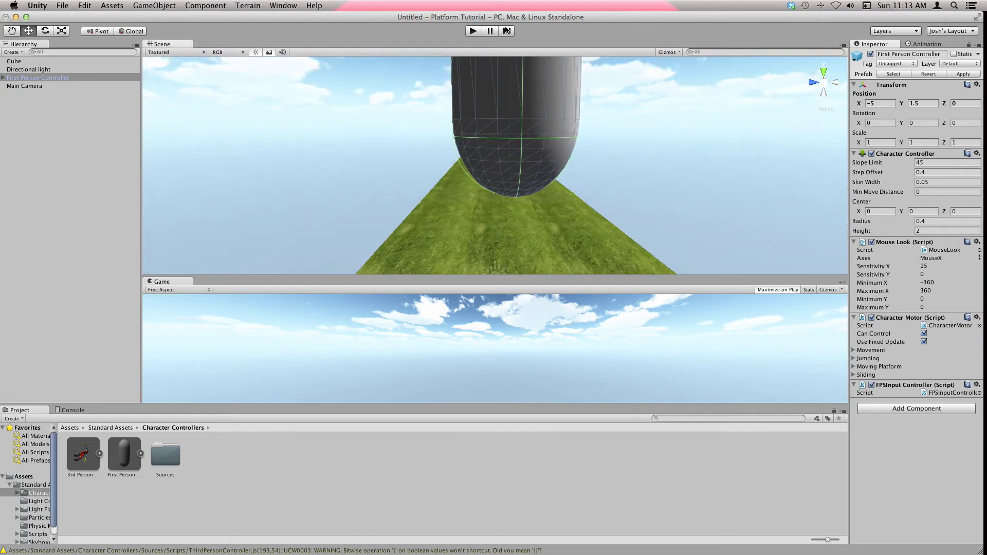
pyautogui.click(470, 32)
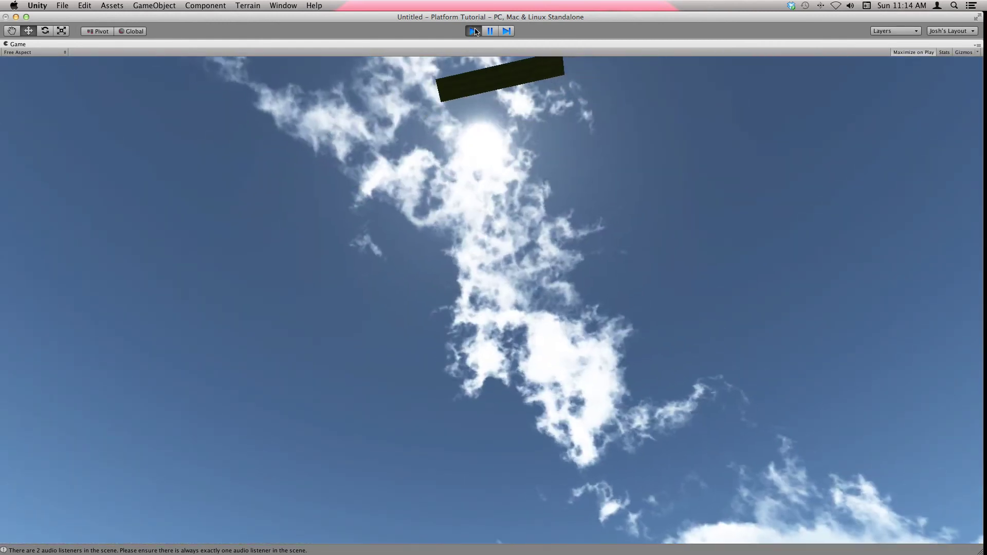
pyautogui.click(474, 32)
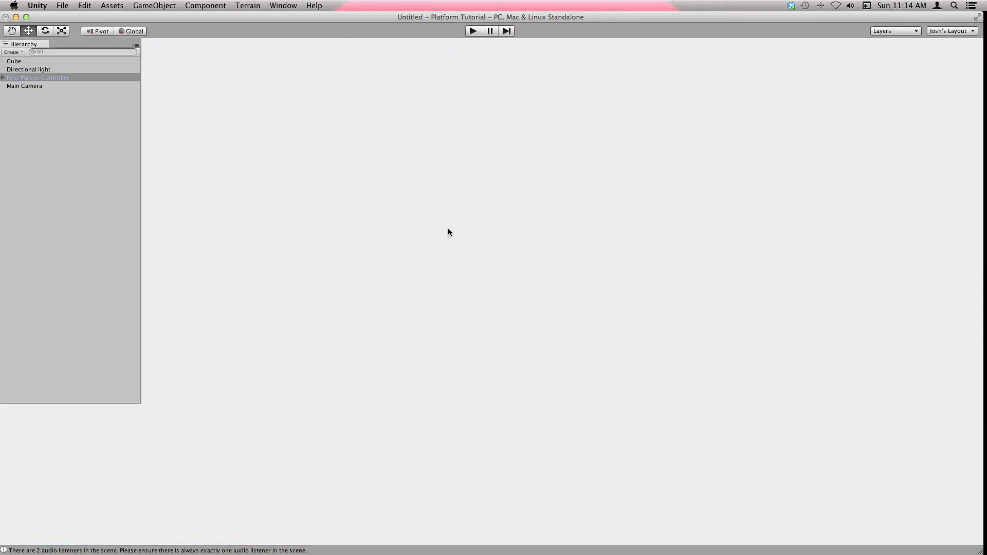
# Select the First Person Controller and expand its child objects in the Hierarchy
pyautogui.scroll(-10, 539, 172)
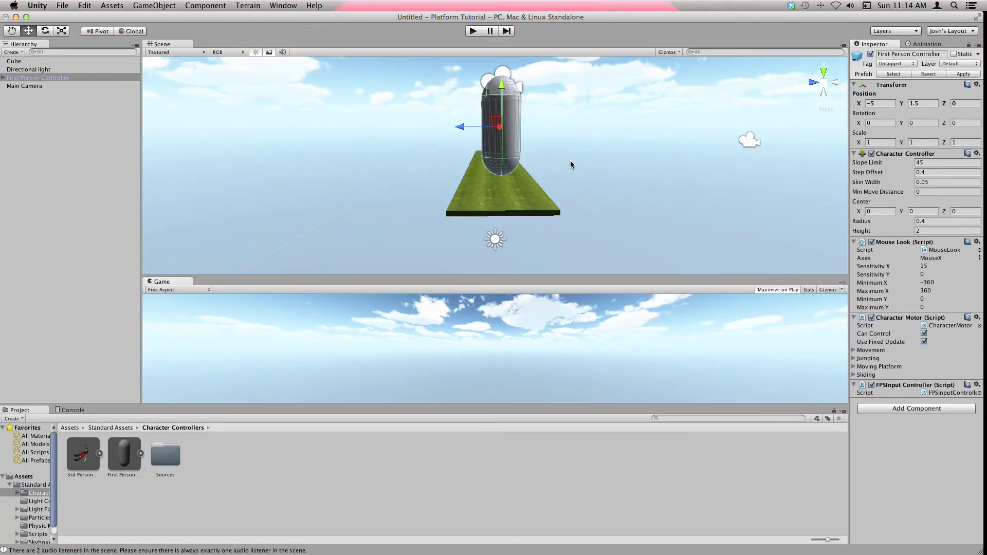
pyautogui.scroll(2, 601, 153)
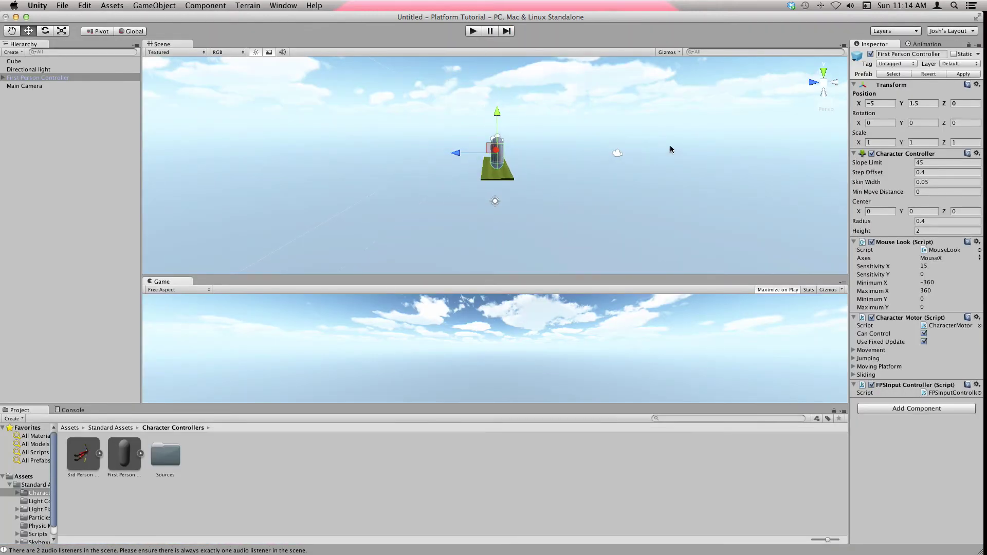
pyautogui.click(625, 159)
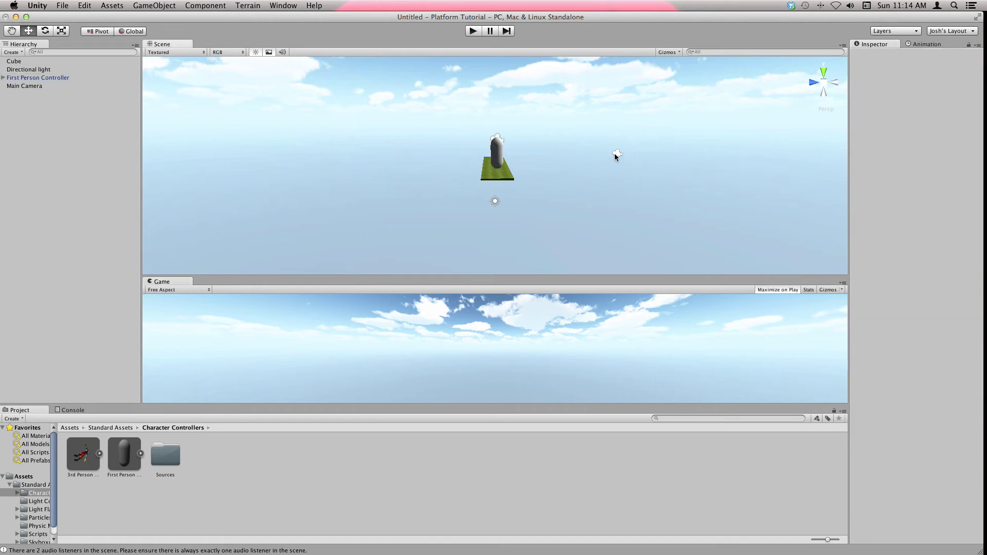
pyautogui.click(615, 153)
pyautogui.click(499, 155)
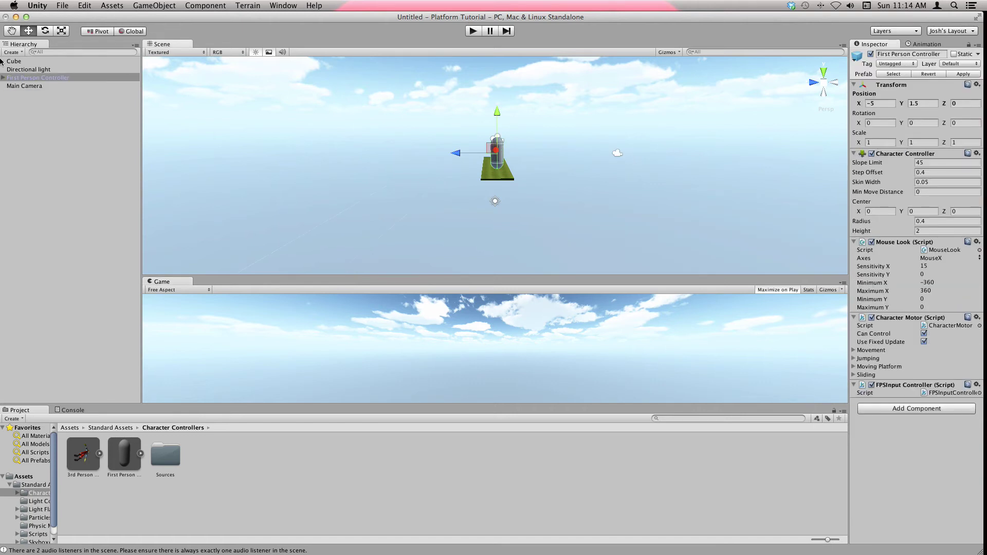
pyautogui.click(4, 78)
# Delete the controller's child Main Camera, accepting the loss of the prefab link
pyautogui.click(32, 93)
pyautogui.rightClick(33, 92)
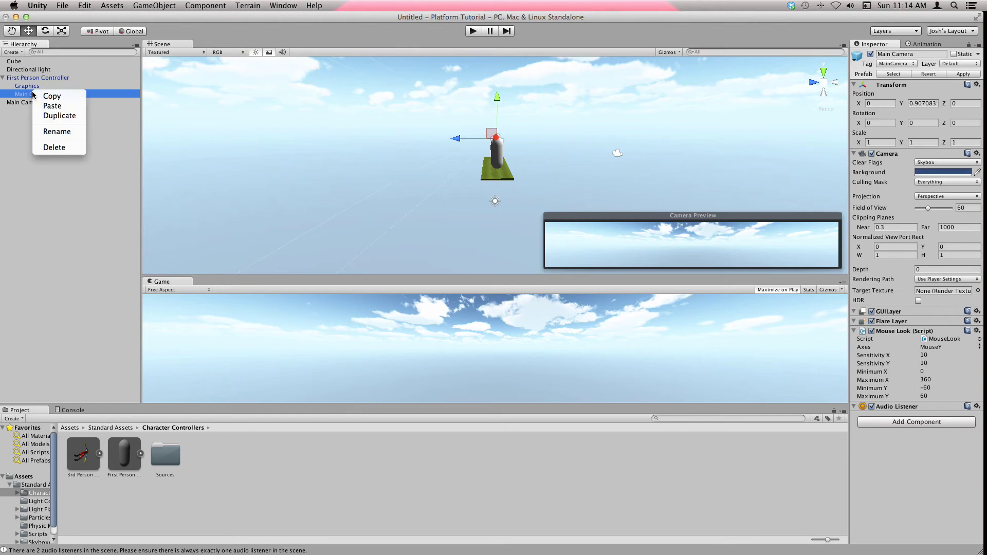
pyautogui.click(48, 132)
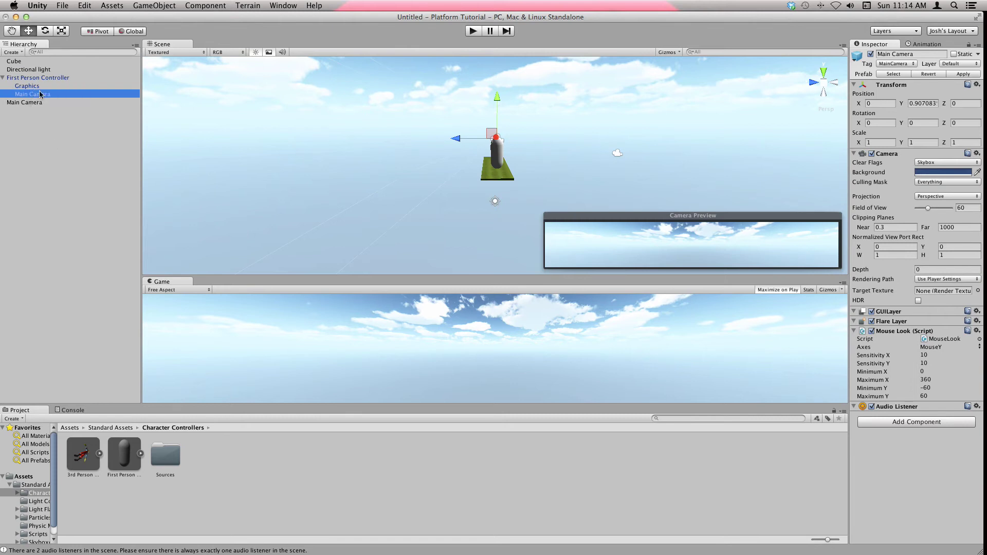
pyautogui.rightClick(40, 94)
pyautogui.click(57, 151)
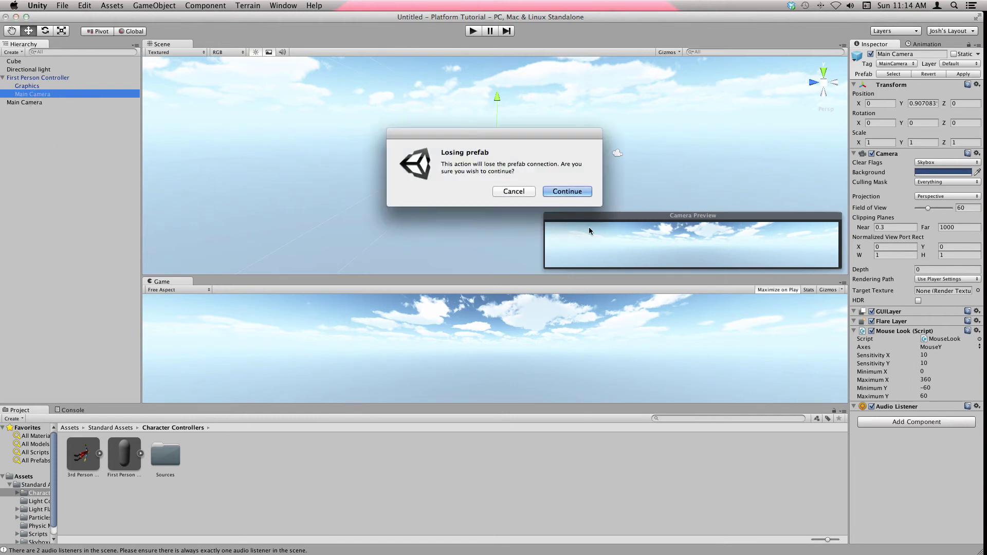
pyautogui.click(567, 192)
pyautogui.scroll(5, 568, 194)
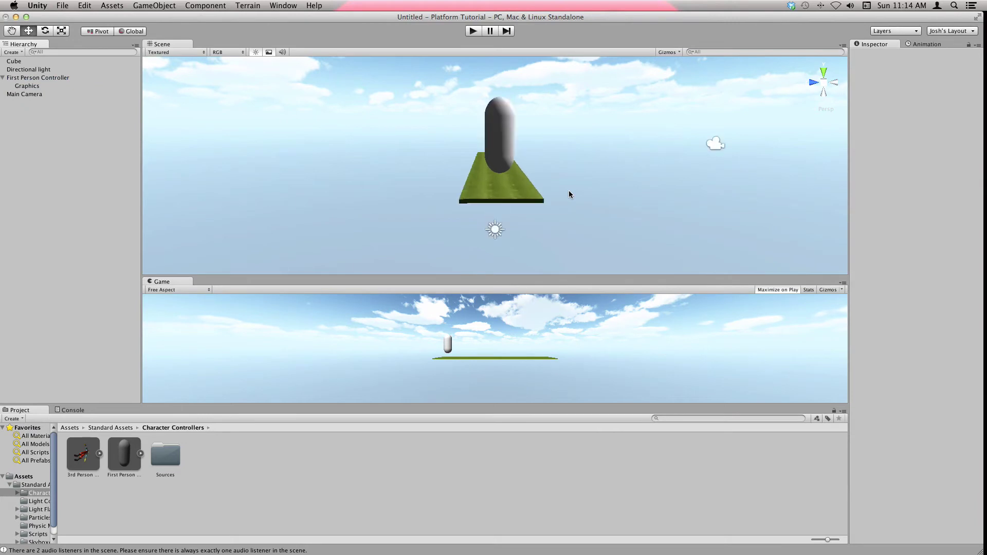
pyautogui.keyDown('alt'); pyautogui.moveTo(588, 207); pyautogui.dragTo(321, 196); pyautogui.keyUp('alt')
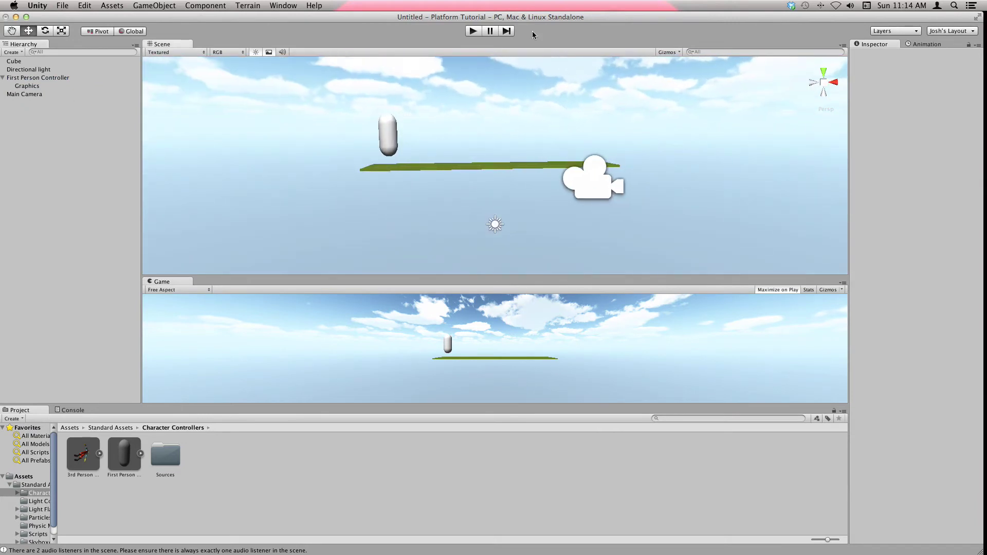
pyautogui.click(473, 31)
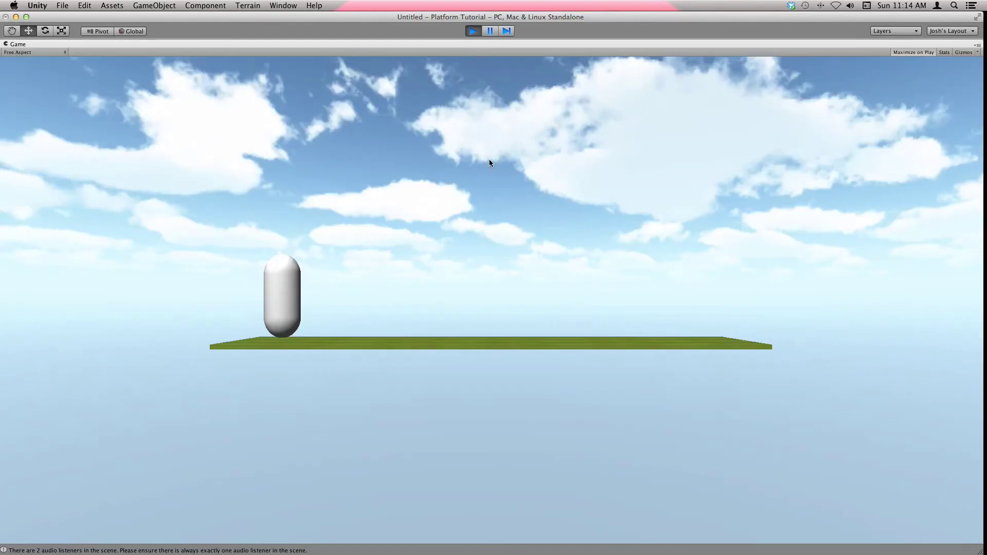
pyautogui.click(472, 31)
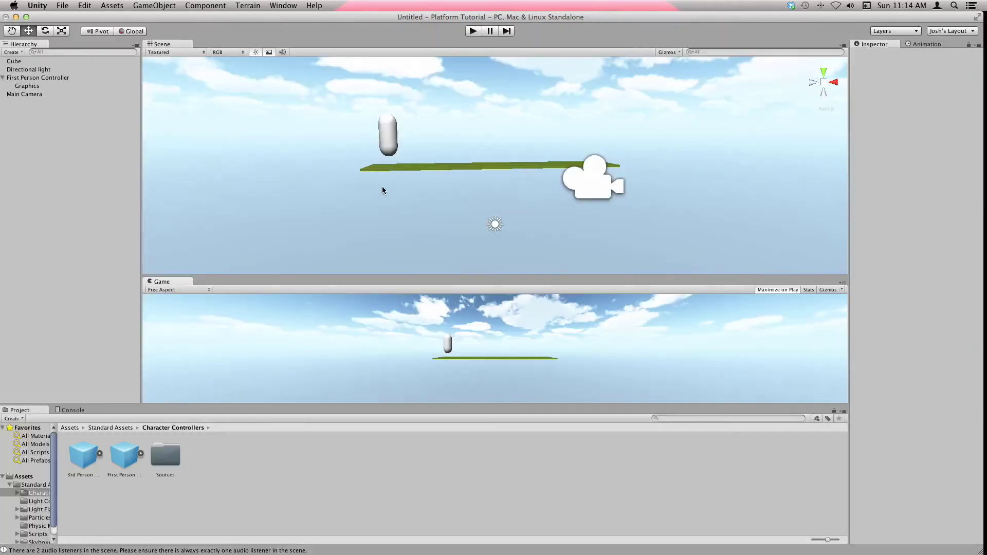
pyautogui.scroll(-3, 463, 195)
pyautogui.click(58, 78)
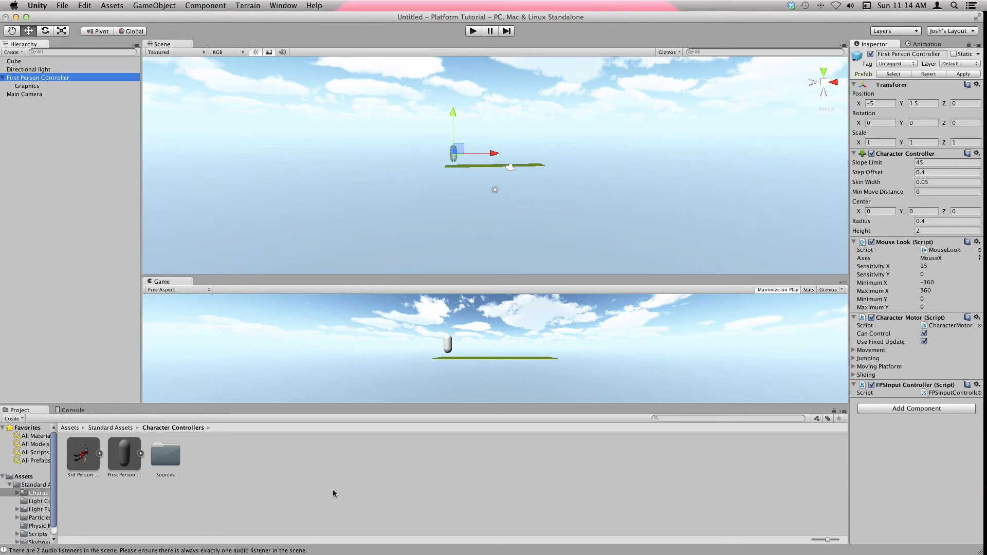
# Create a folder named 'My Scripts' in Standard Assets > Scripts and open it
pyautogui.click(138, 508)
pyautogui.click(24, 476)
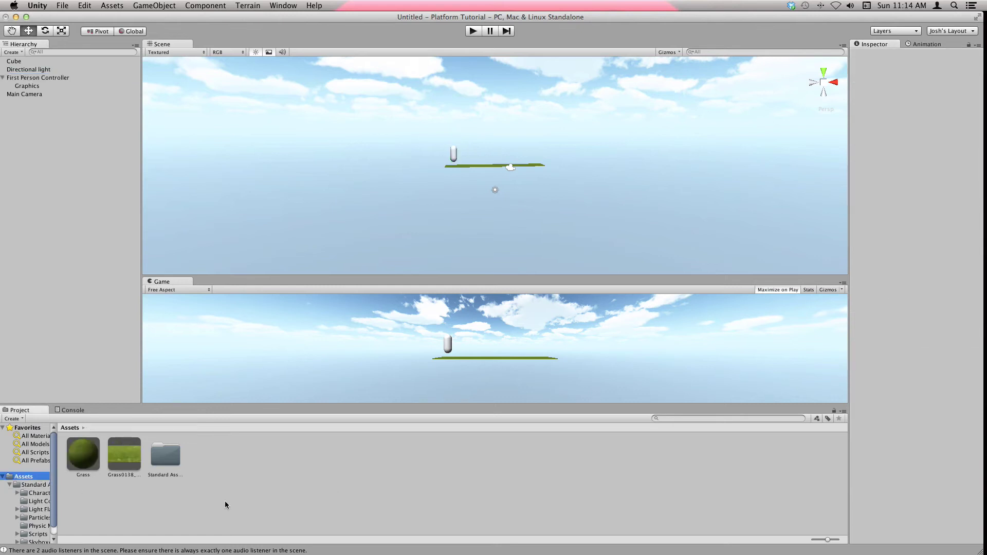
pyautogui.click(172, 459)
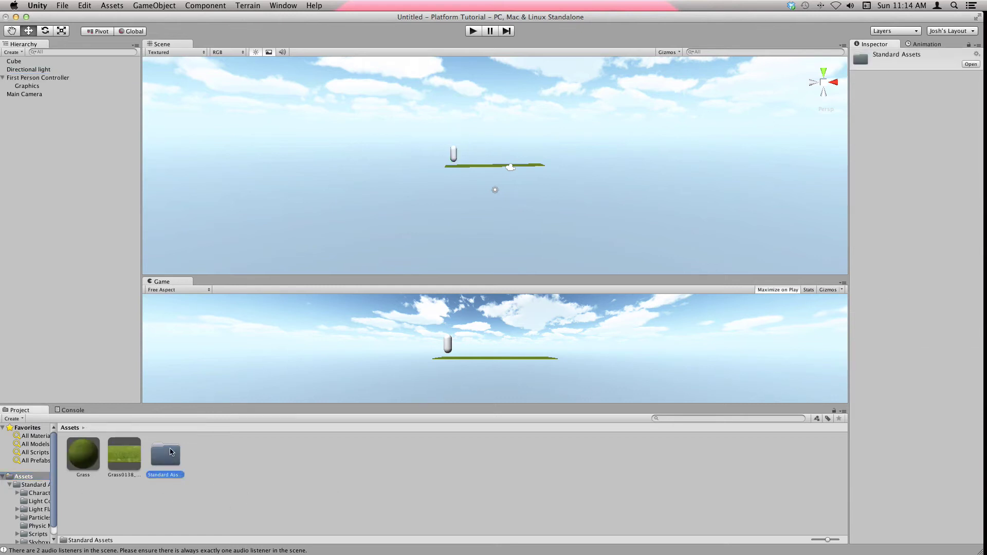
pyautogui.doubleClick(165, 448)
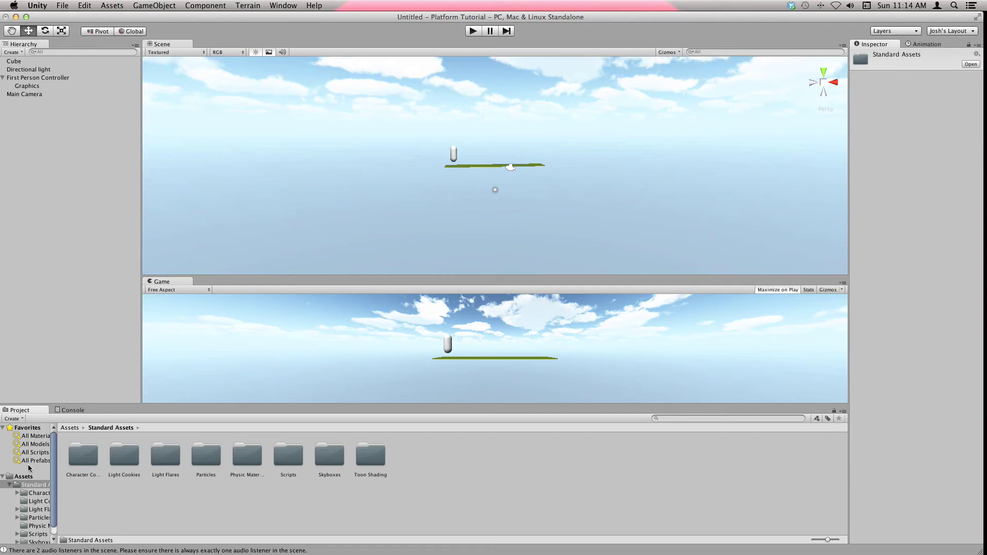
pyautogui.doubleClick(288, 452)
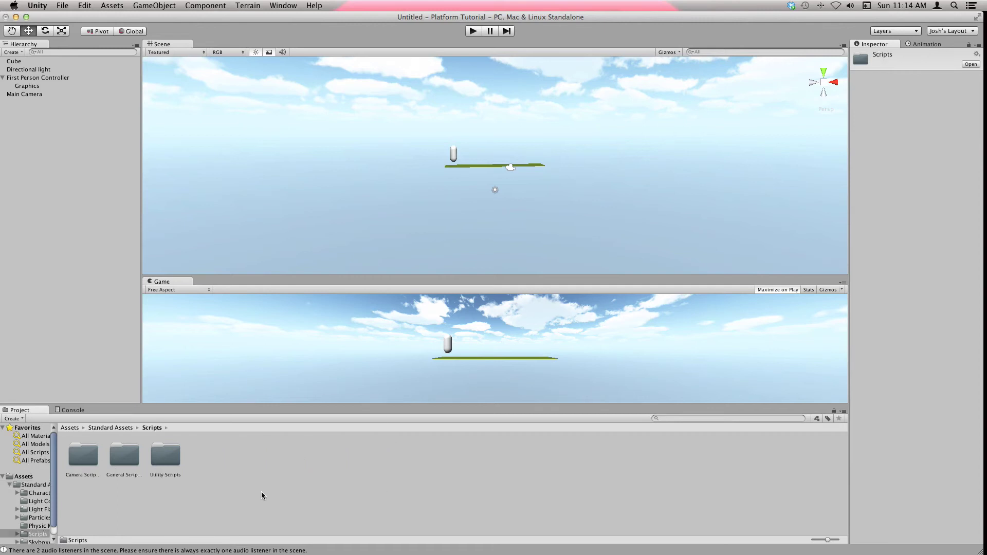
pyautogui.rightClick(261, 491)
pyautogui.moveTo(333, 404)
pyautogui.click(411, 376)
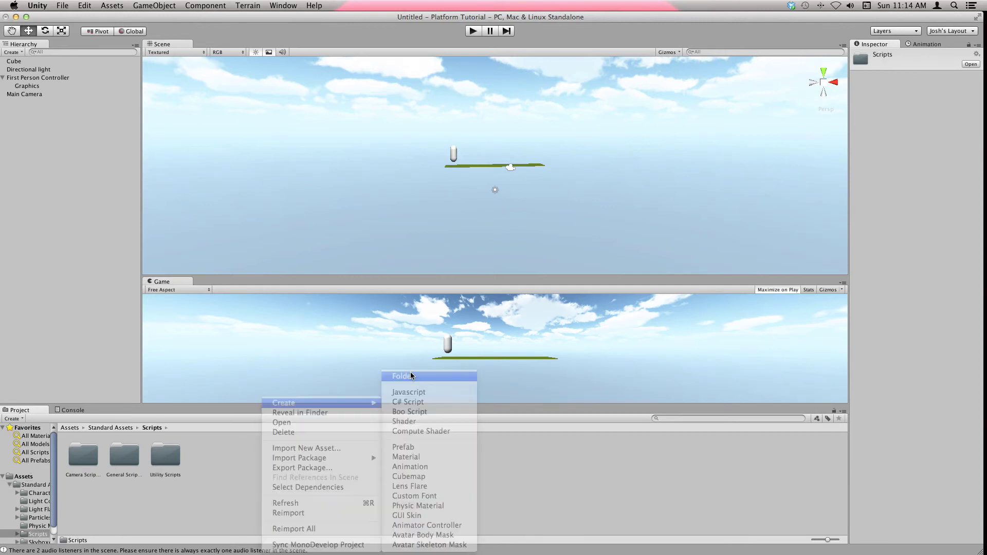
pyautogui.write('My S')
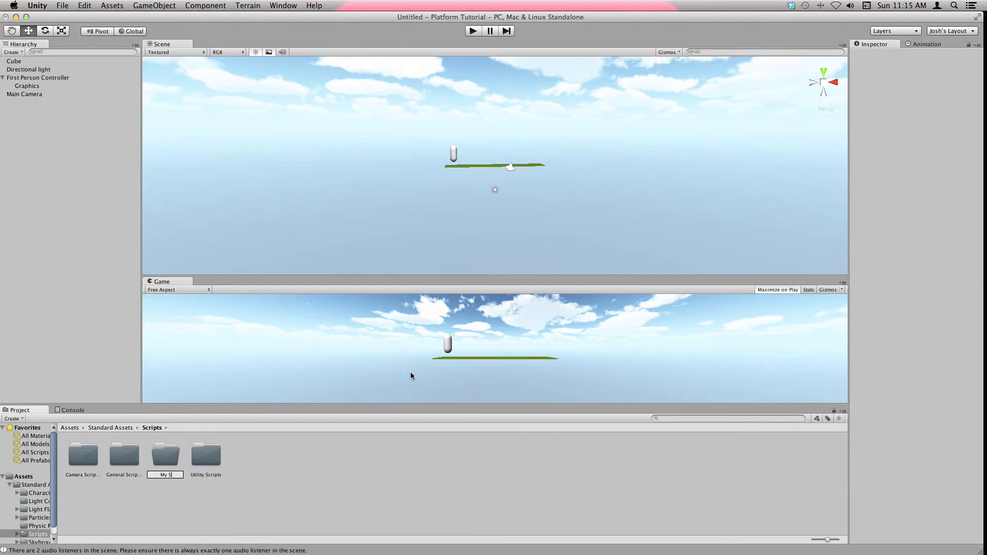
pyautogui.write('cripts')
pyautogui.press('Return')
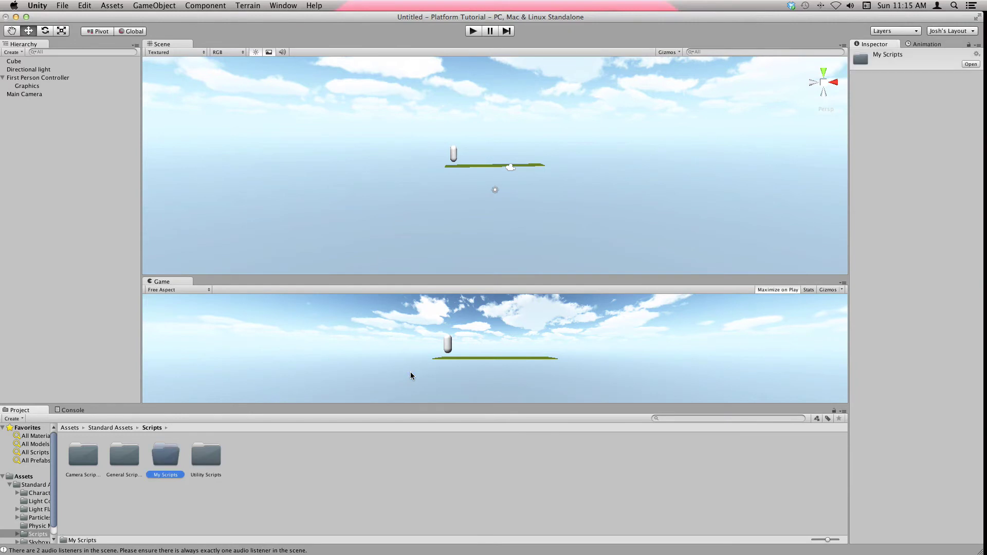
pyautogui.doubleClick(155, 457)
# Create a JavaScript file named 'Platform Controller' in My Scripts and open it in the code editor
pyautogui.rightClick(151, 454)
pyautogui.moveTo(177, 405)
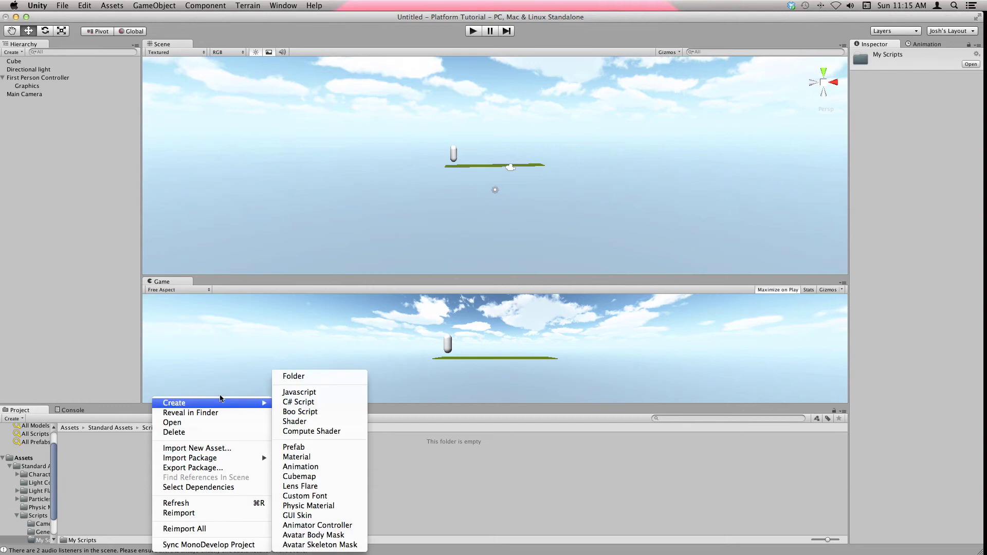
pyautogui.click(299, 392)
pyautogui.press('Return')
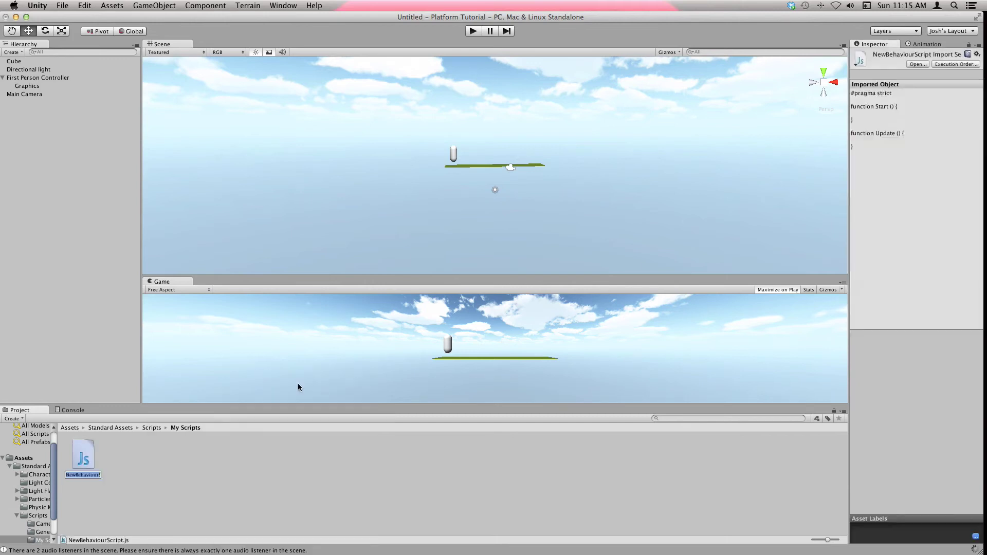
pyautogui.press('Return')
pyautogui.write('Pla')
pyautogui.write('tform Controller')
pyautogui.press('Return')
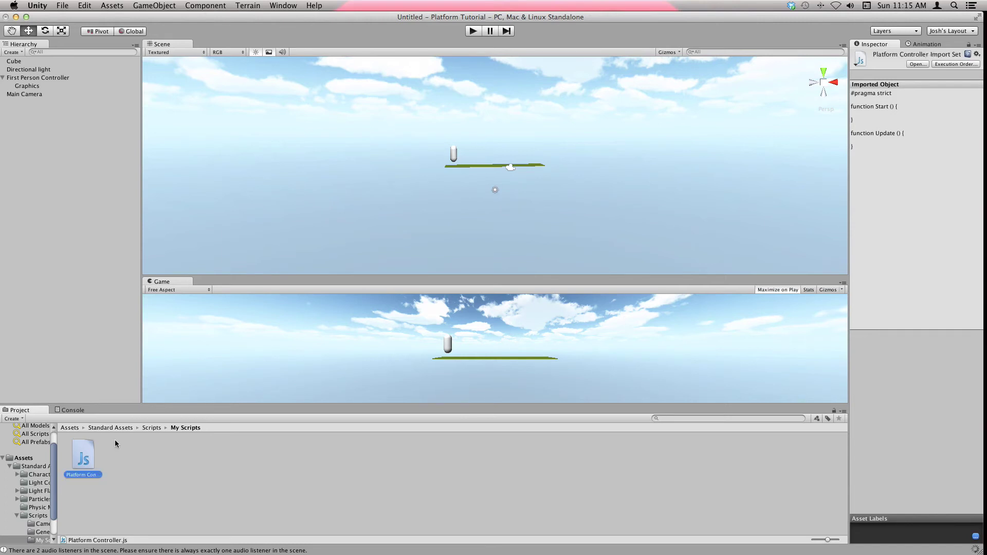
pyautogui.click(917, 64)
pyautogui.moveTo(1, 310)
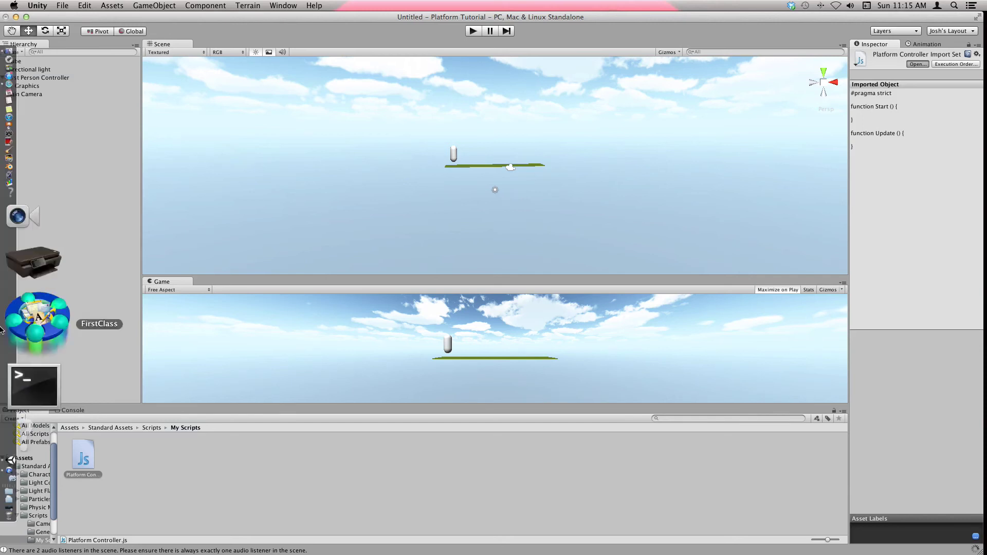
# Test the unresponsive Unitron editor window by typing and deleting sample text
pyautogui.click(2, 371)
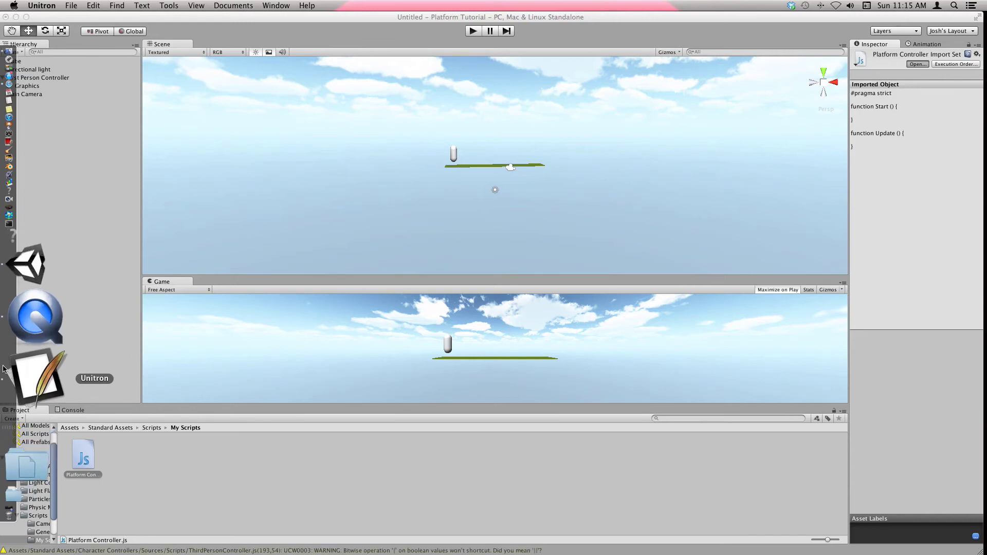
pyautogui.rightClick(2, 368)
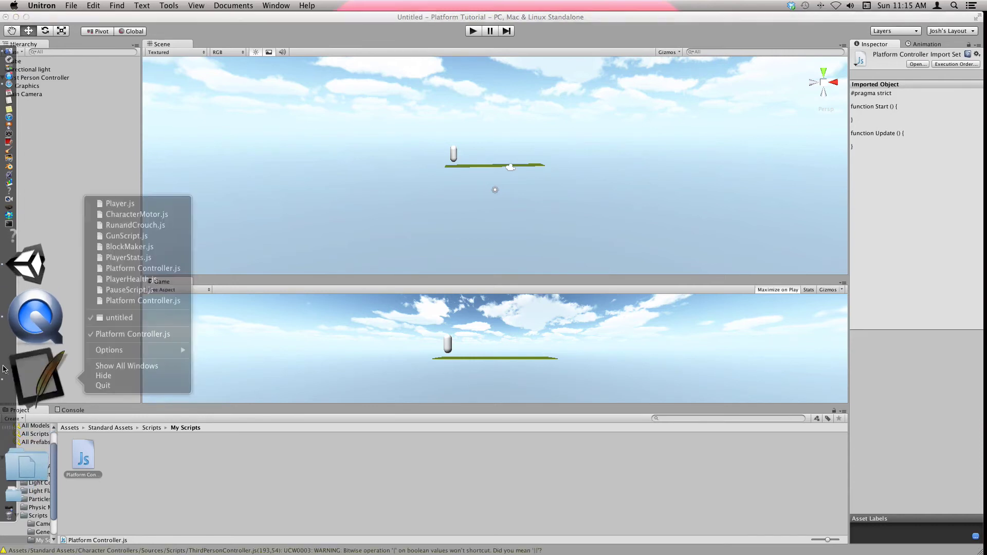
pyautogui.rightClick(3, 368)
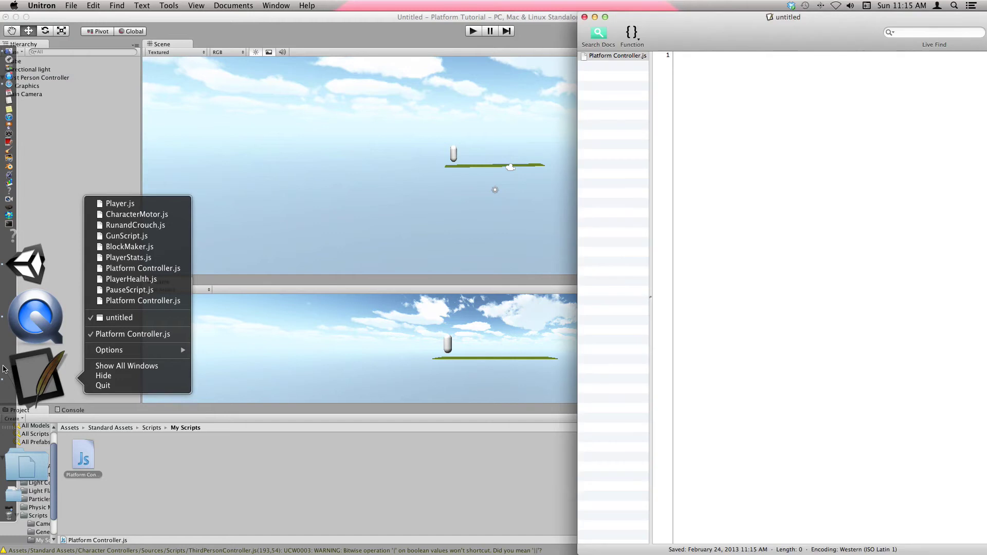
pyautogui.click(760, 132)
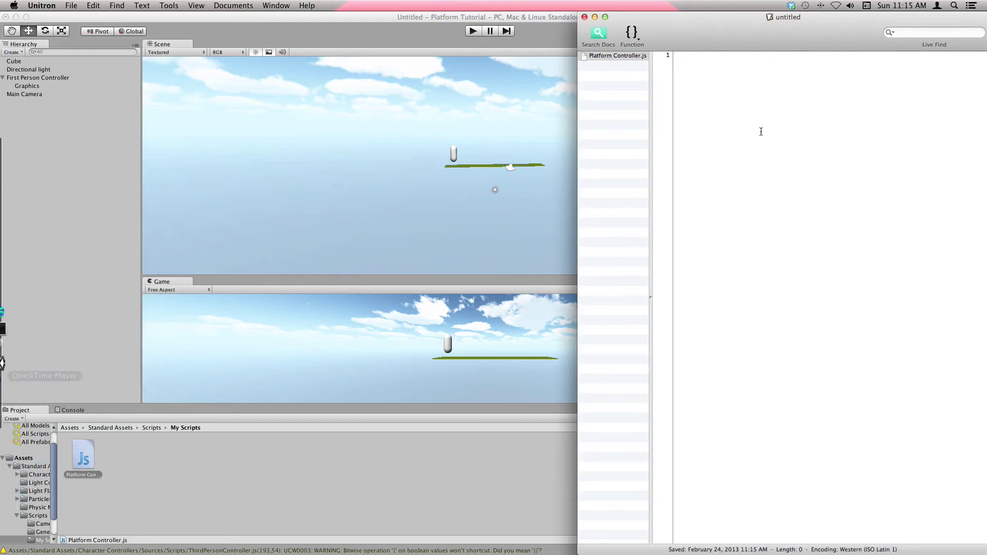
pyautogui.click(666, 70)
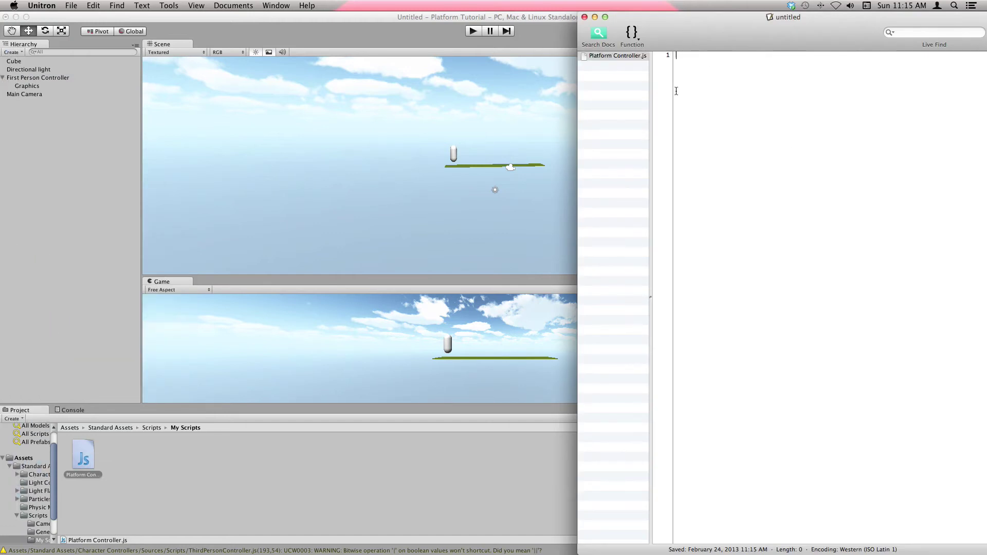
pyautogui.write('asdf')
pyautogui.press('BackSpace')
pyautogui.press('BackSpace')
pyautogui.click(805, 5)
pyautogui.click(759, 54)
pyautogui.moveTo(649, 20); pyautogui.dragTo(586, 27)
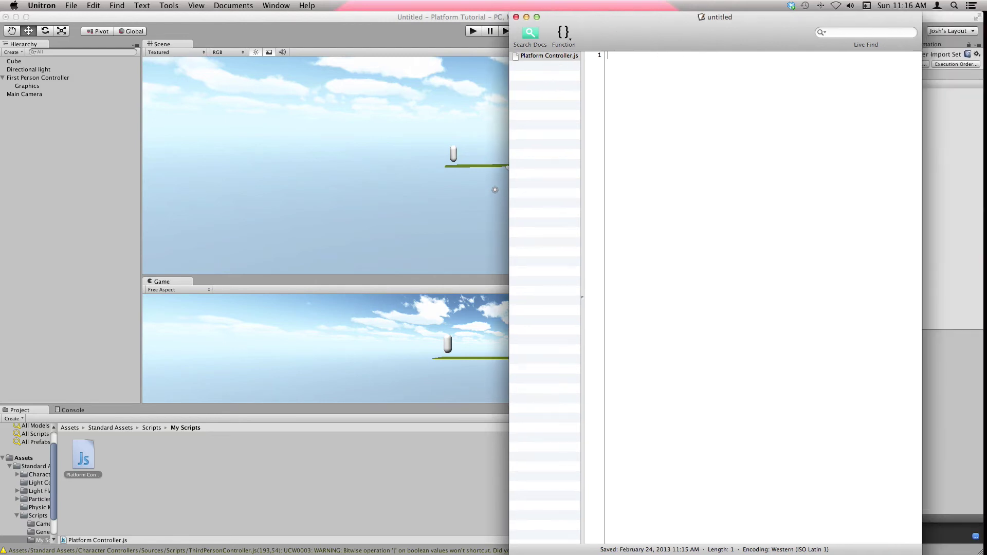
pyautogui.hotkey('ctrl', 'Up')
pyautogui.click(821, 302)
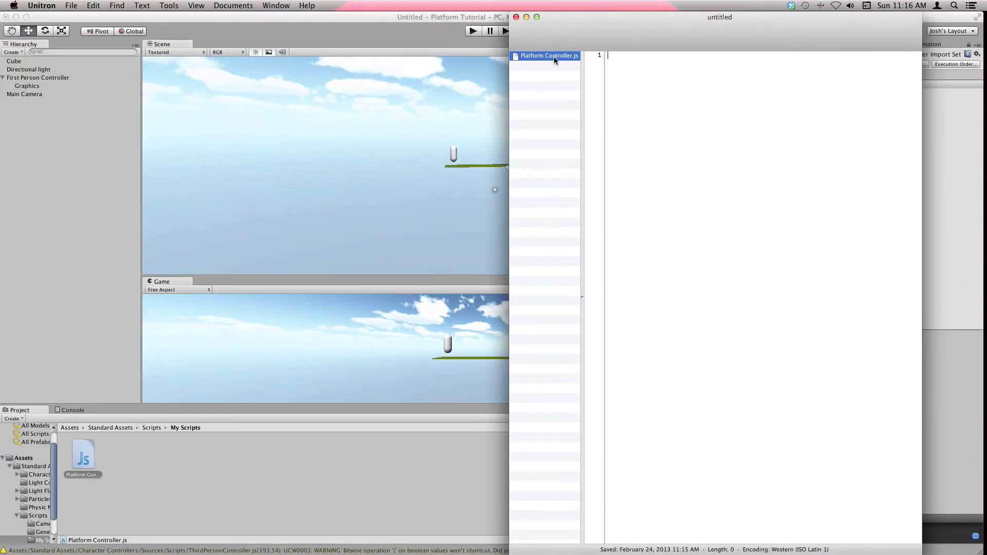
# Force Quit Unitron from its Dock icon
pyautogui.moveTo(2, 403)
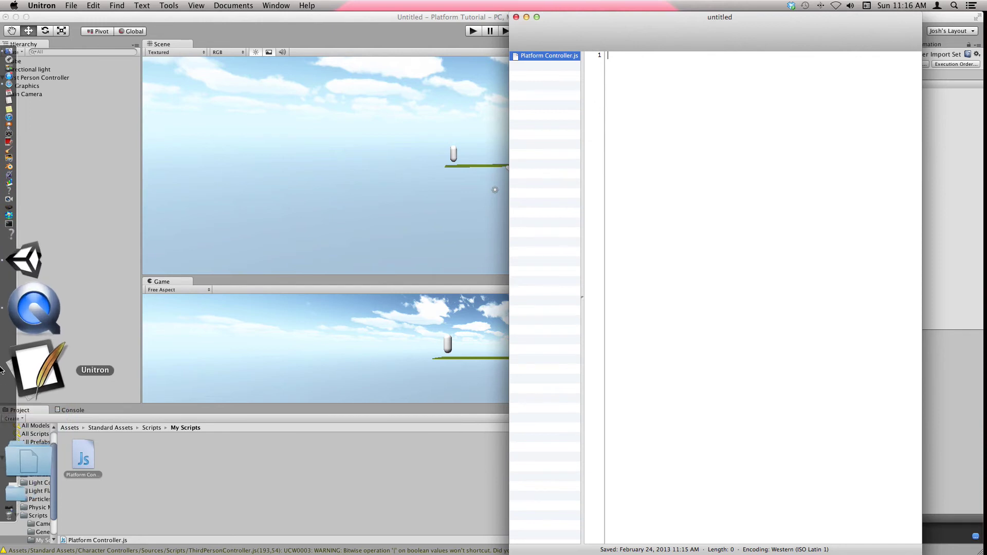
pyautogui.rightClick(2, 369)
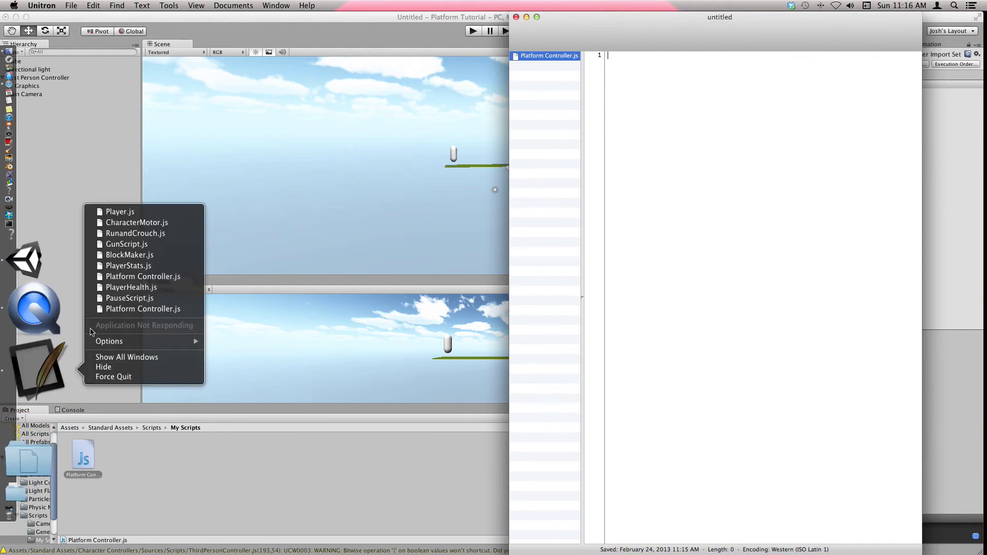
pyautogui.click(106, 377)
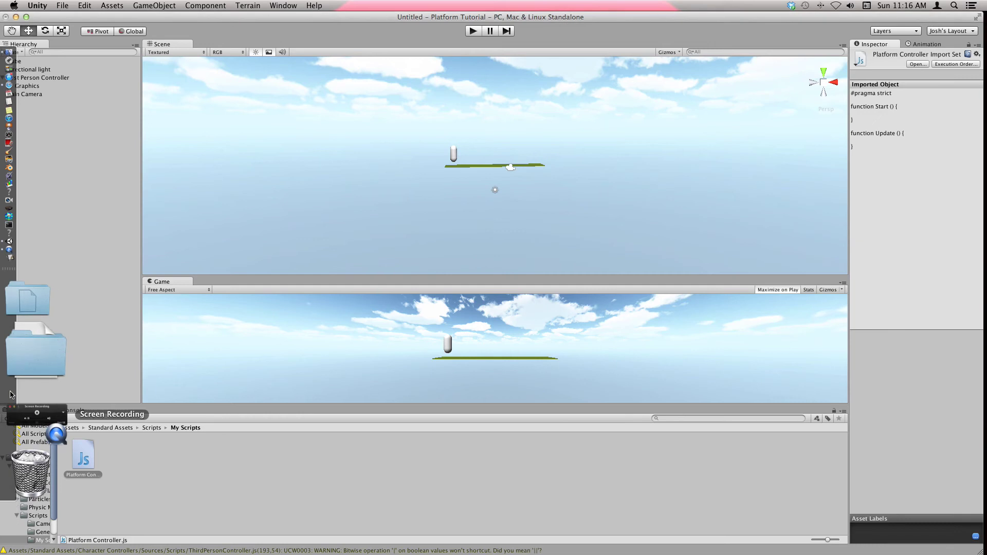
# Reopen the script from Unity's Inspector and pick Platform Controller.js in Unitron's file list
pyautogui.click(918, 63)
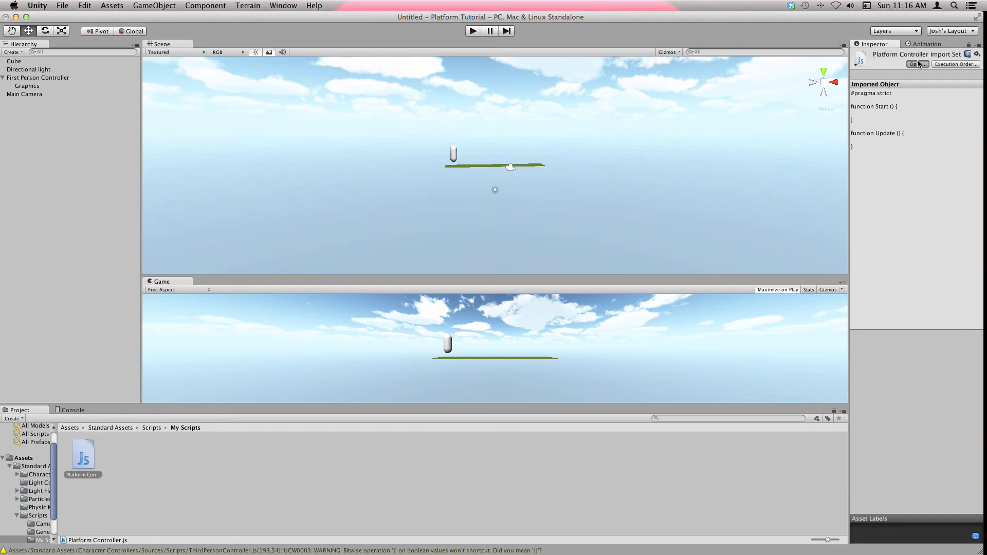
pyautogui.moveTo(1, 161)
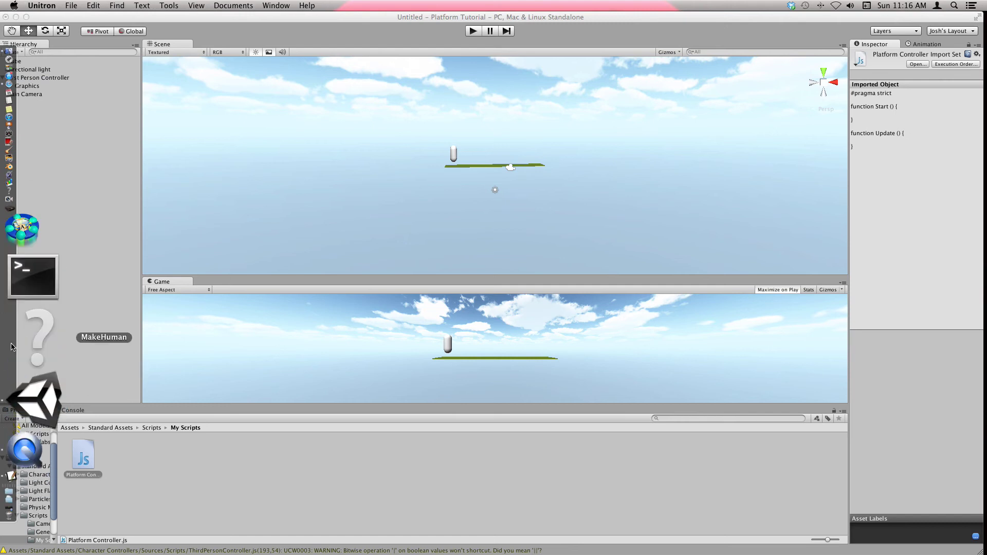
pyautogui.click(3, 371)
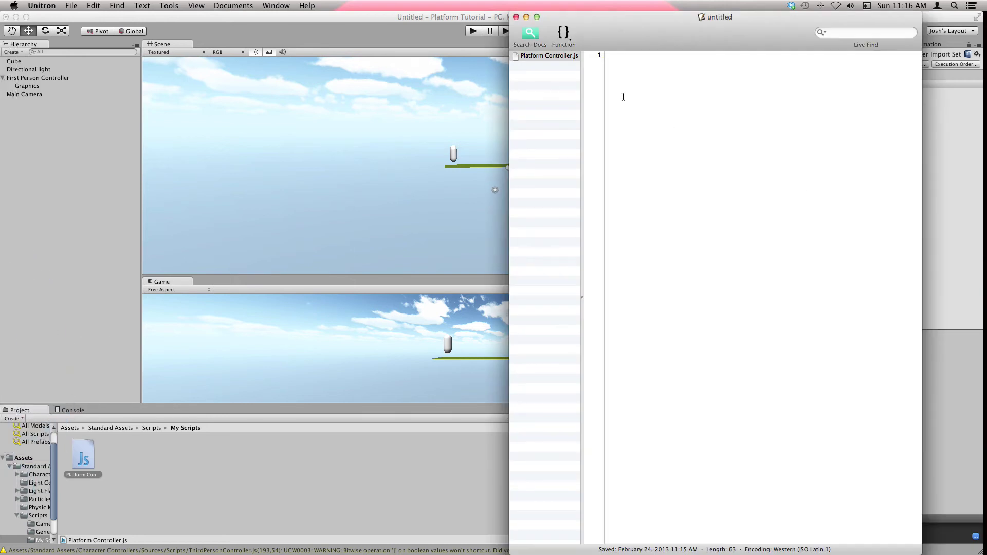
pyautogui.click(553, 56)
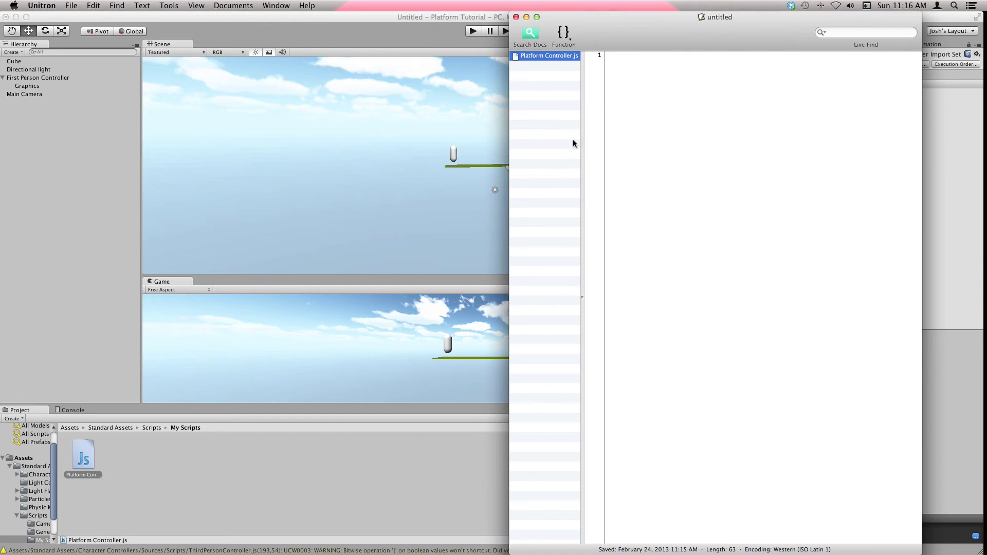
# Replace the default code in Platform Controller.js with the pasted platform controller code
pyautogui.doubleClick(572, 58)
pyautogui.press('super+a')
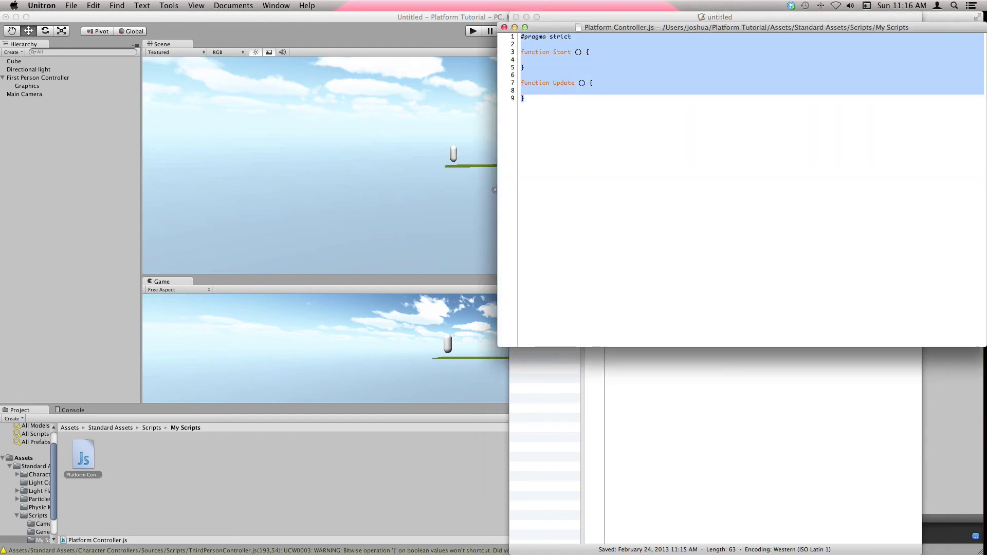
pyautogui.press('BackSpace')
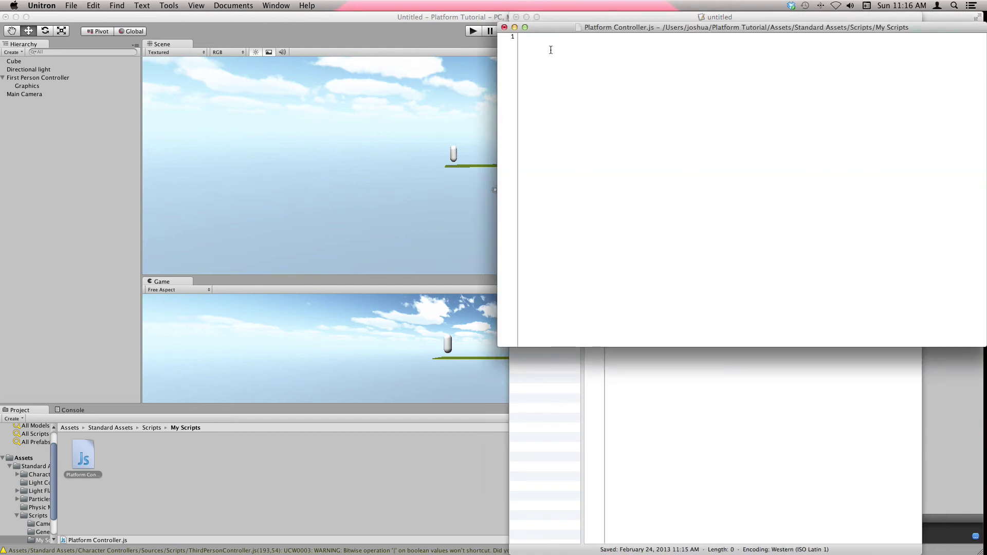
pyautogui.rightClick(550, 50)
pyautogui.click(577, 99)
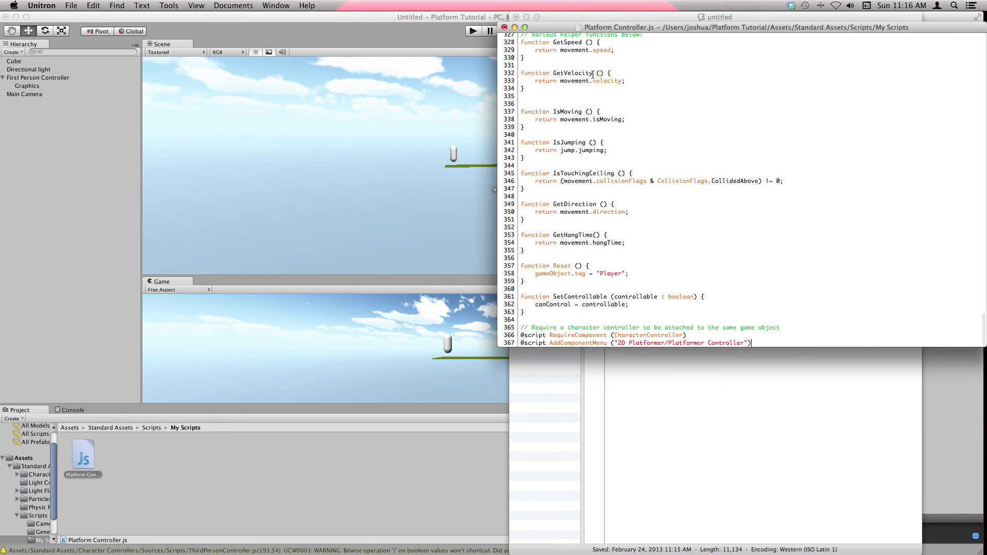
# Scroll through the 367-line script to the end and save it
pyautogui.scroll(6, 593, 75)
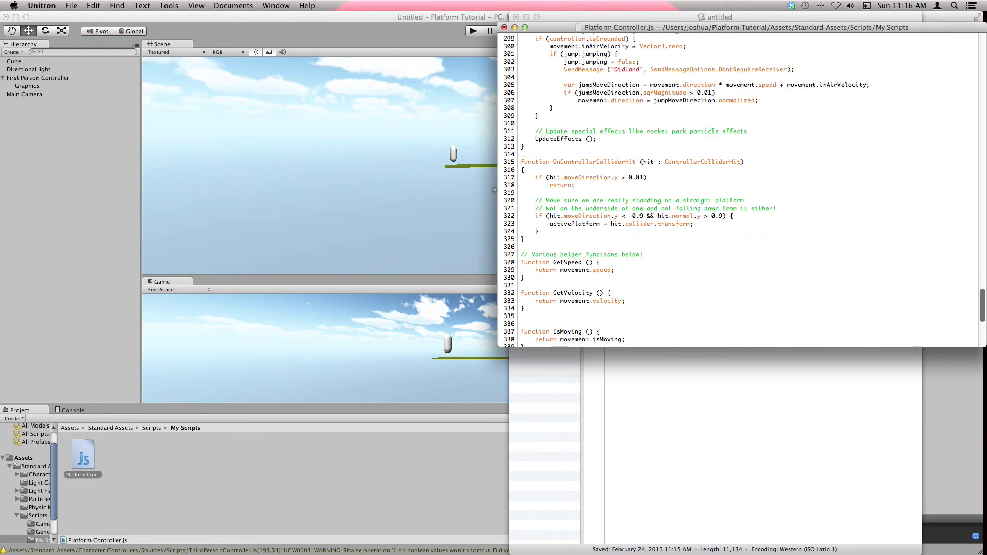
pyautogui.scroll(20, 592, 75)
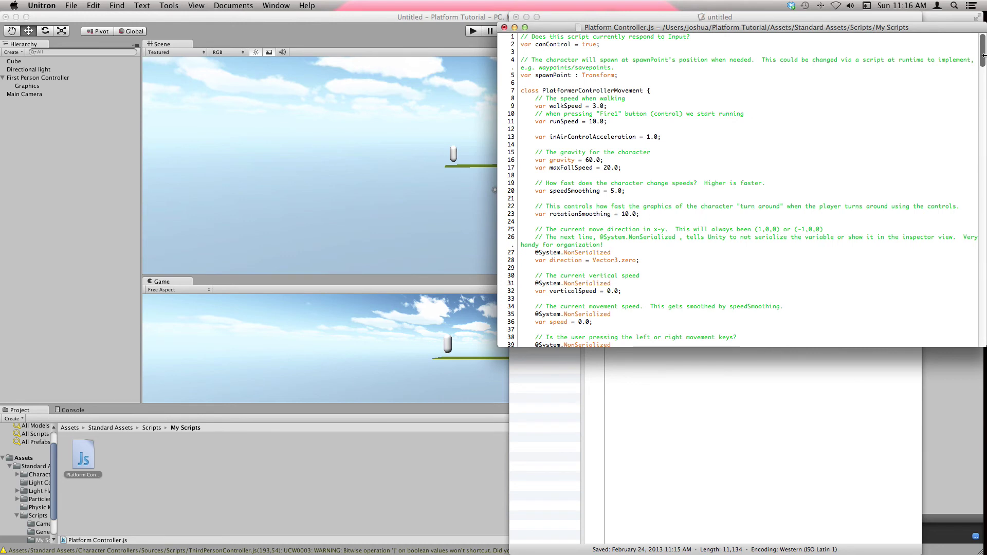
pyautogui.scroll(-3, 592, 254)
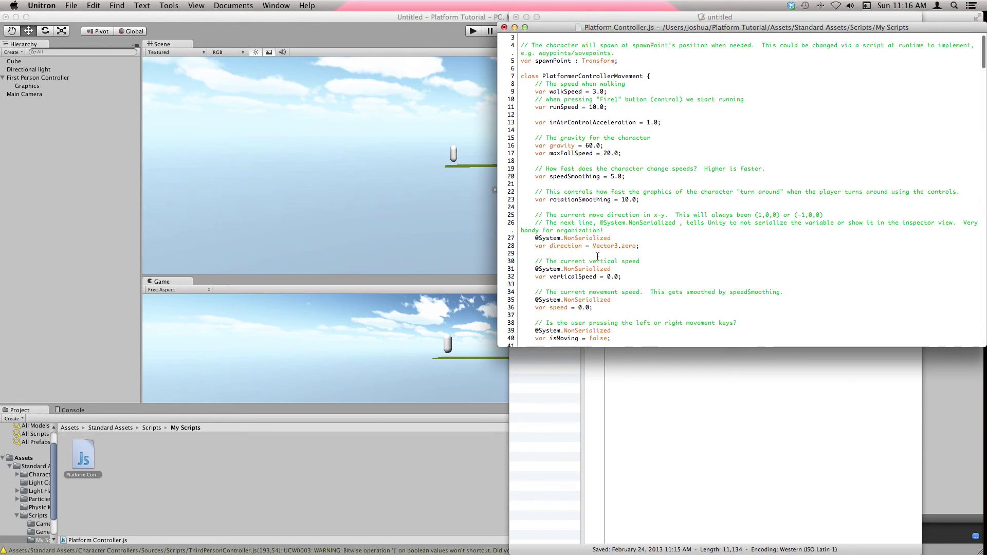
pyautogui.scroll(-10, 597, 256)
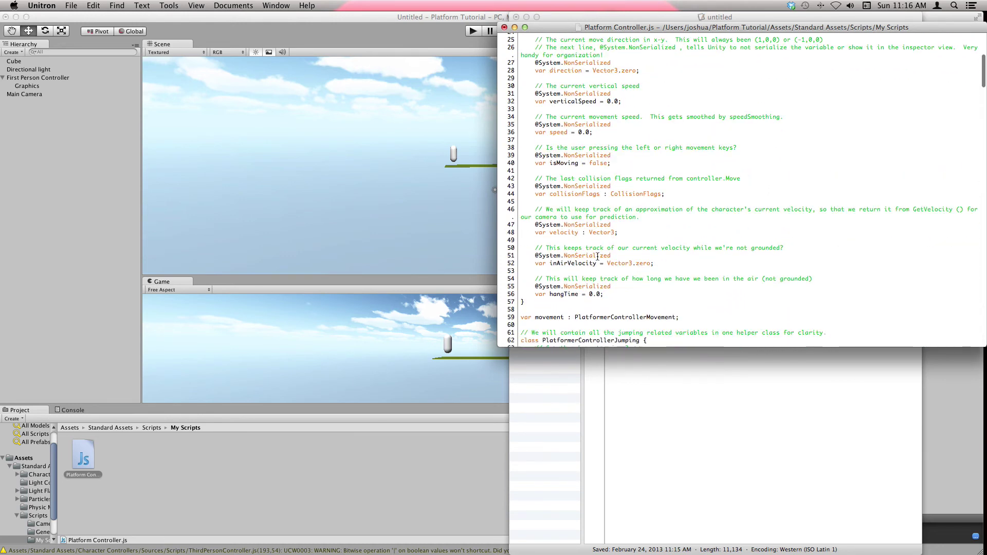
pyautogui.scroll(-12, 597, 256)
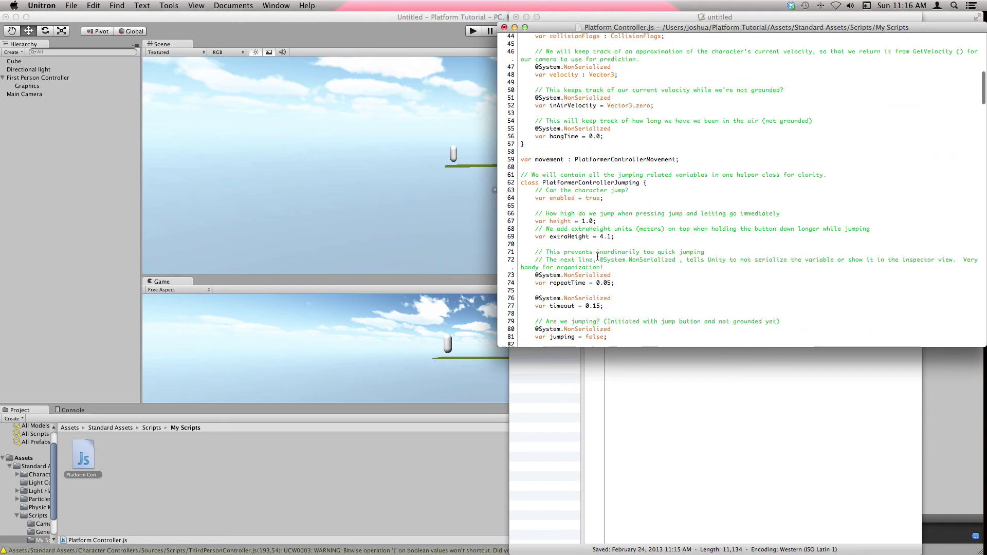
pyautogui.scroll(-13, 597, 255)
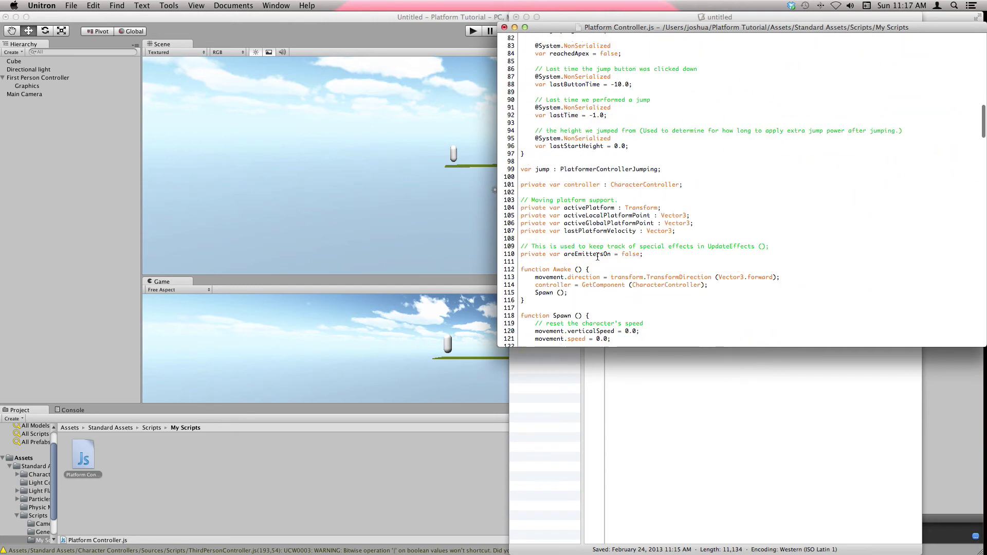
pyautogui.scroll(-16, 598, 256)
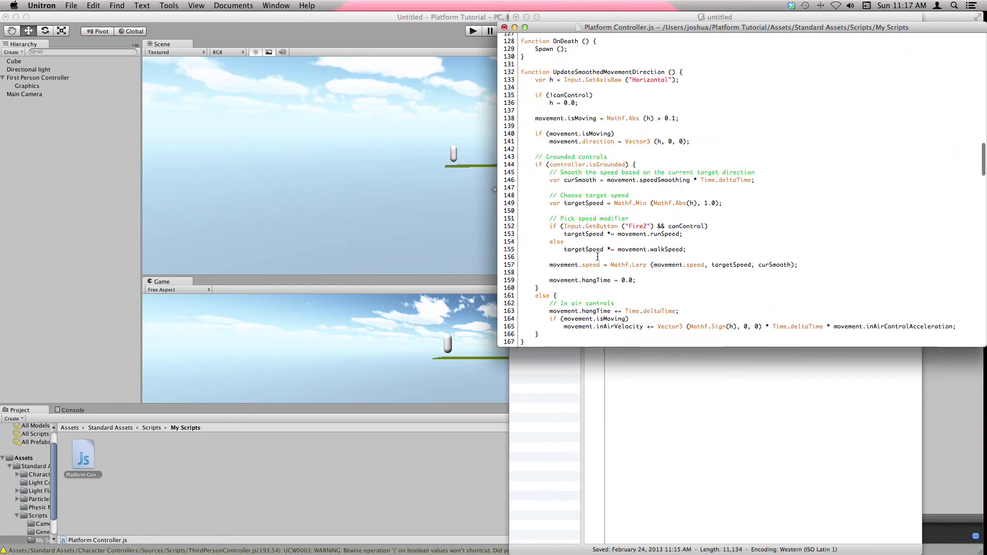
pyautogui.scroll(-4, 597, 255)
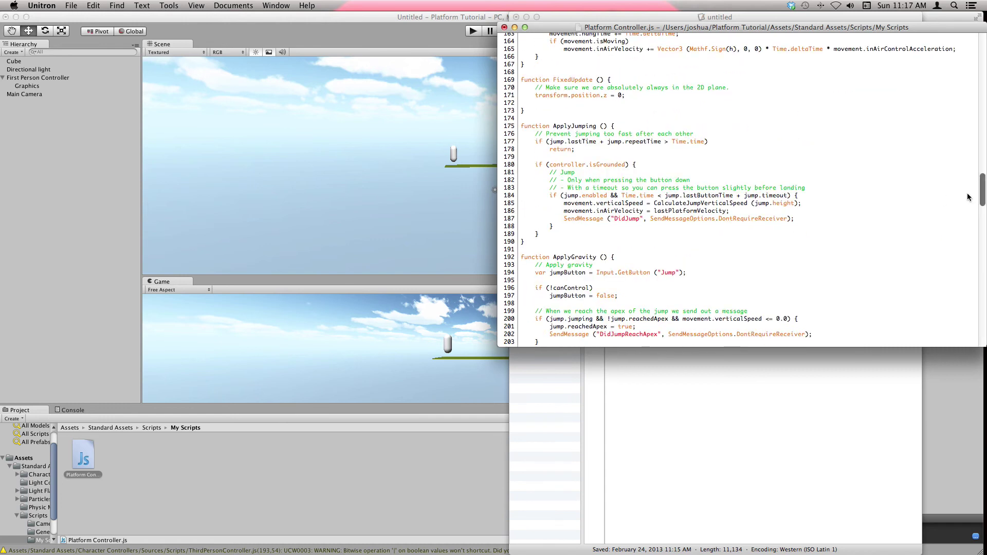
pyautogui.scroll(-9, 966, 260)
pyautogui.scroll(-20, 965, 260)
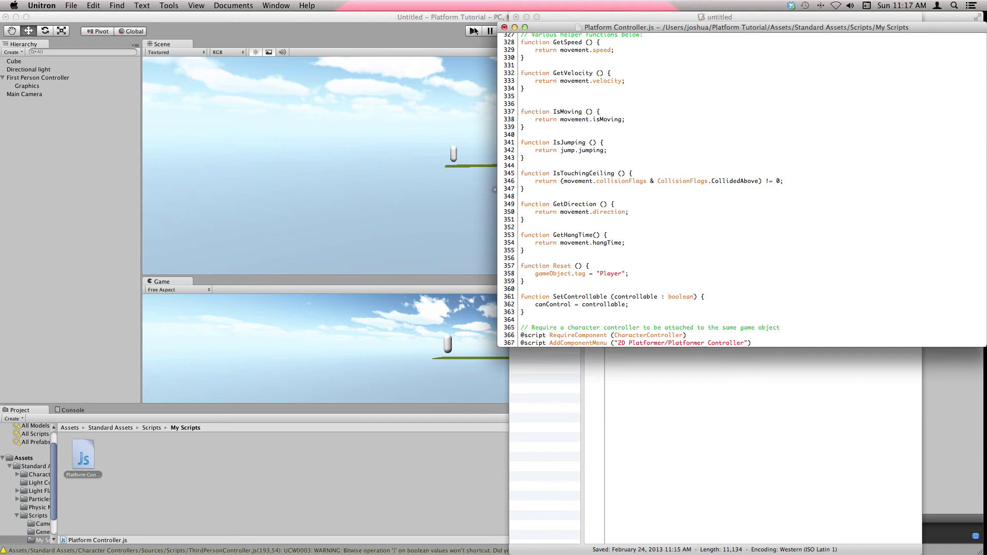
pyautogui.press('super+s')
# Close the Platform Controller script window and minimize the untitled Unitron window
pyautogui.click(73, 6)
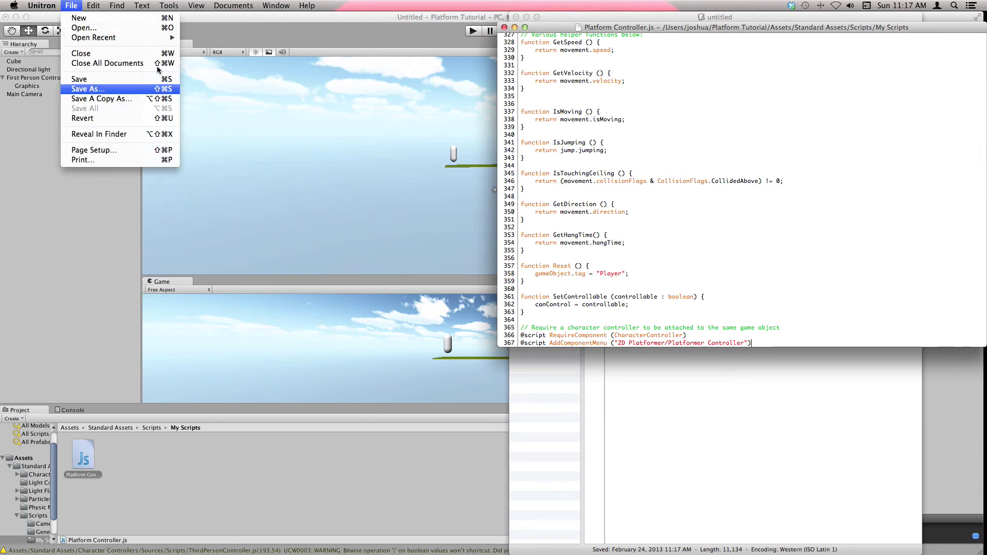
pyautogui.click(433, 128)
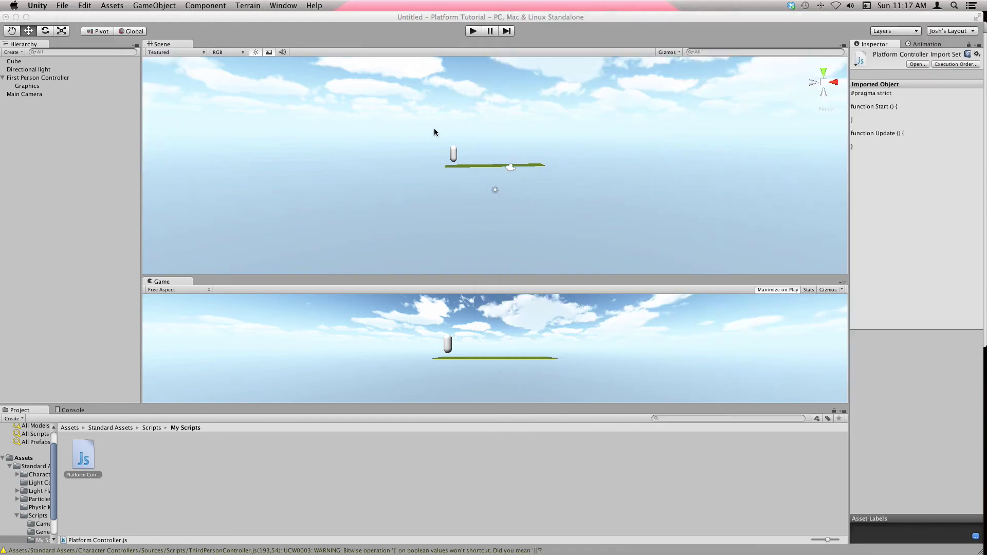
pyautogui.press('F3')
pyautogui.click(739, 280)
pyautogui.press('F3')
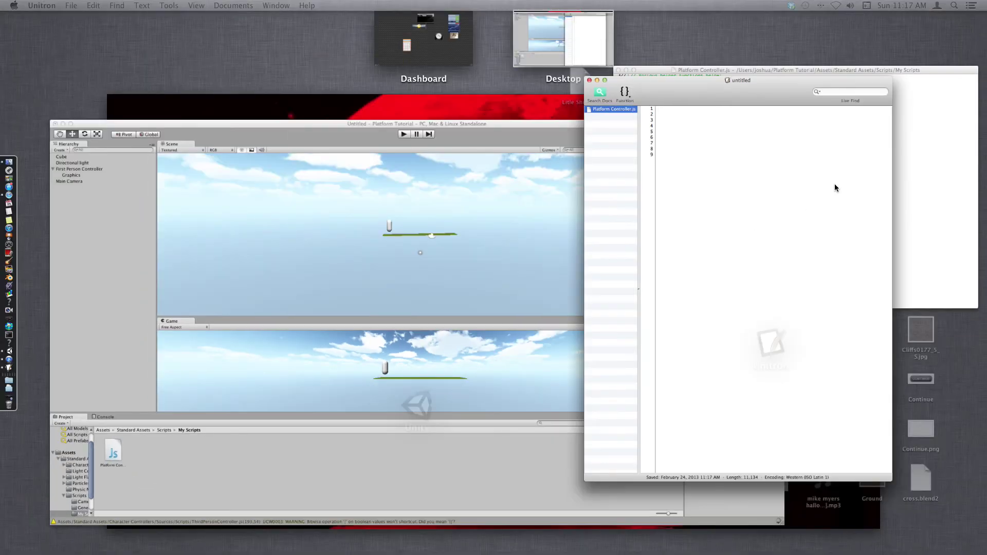
pyautogui.click(912, 189)
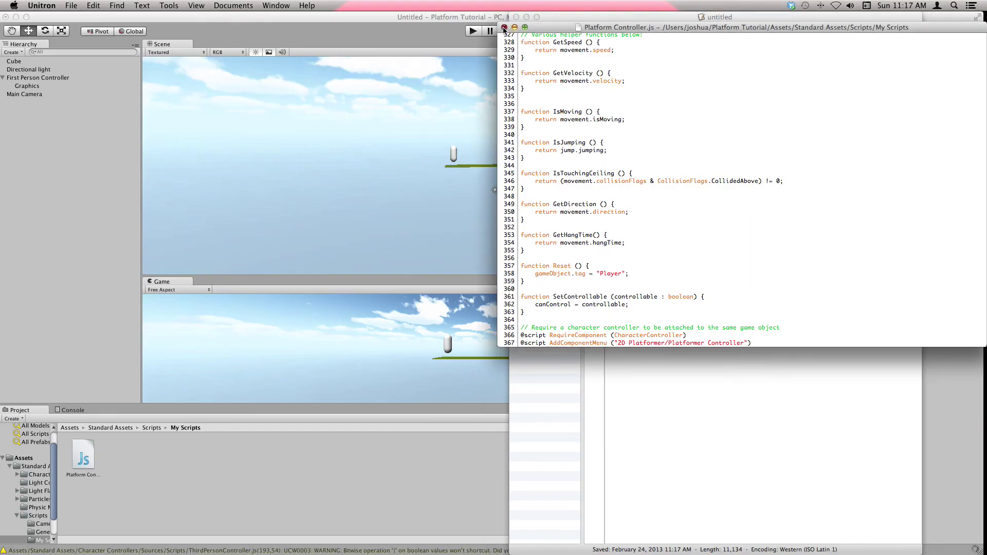
pyautogui.click(496, 26)
pyautogui.click(526, 17)
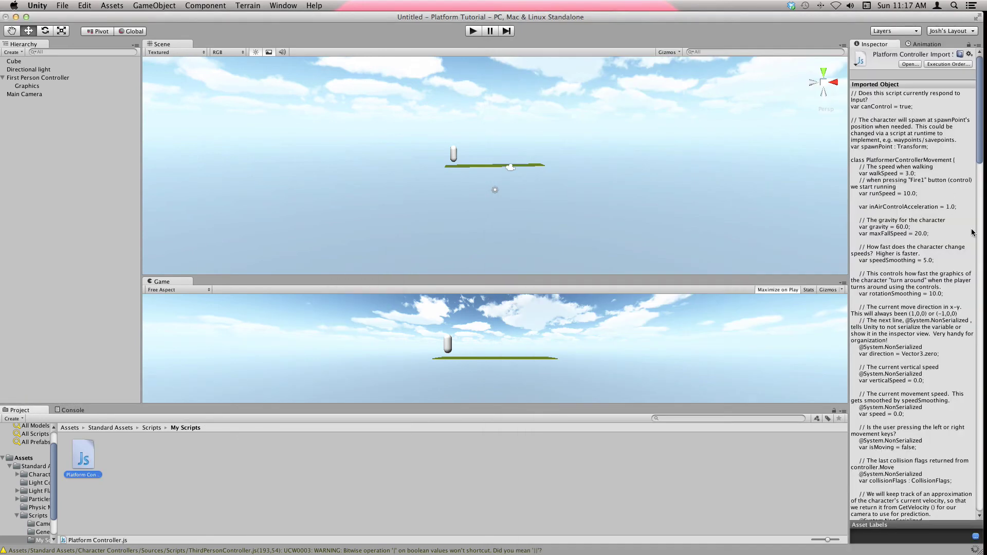
# Check the script warning in Unity's Console, then go back to the Project files
pyautogui.scroll(-10, 966, 436)
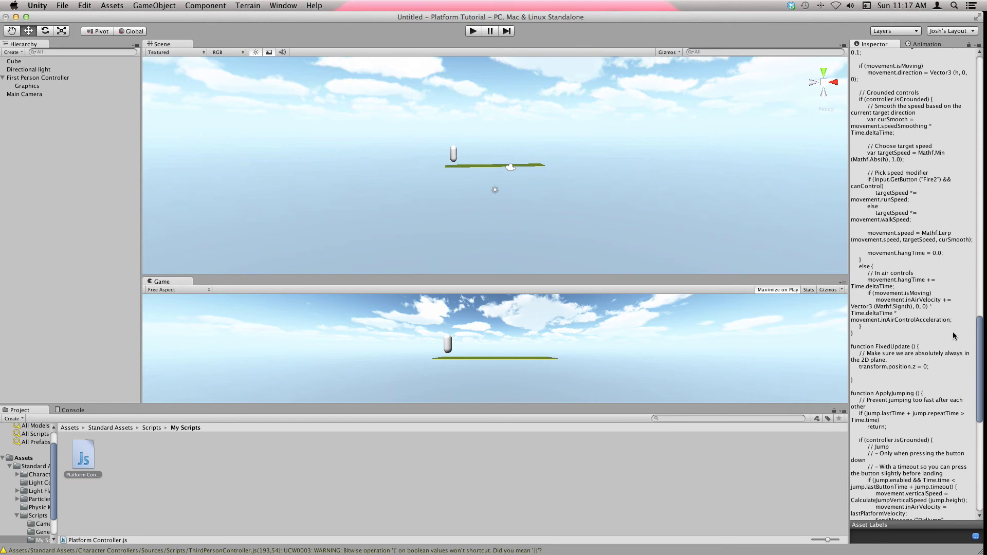
pyautogui.scroll(3, 953, 335)
pyautogui.click(158, 550)
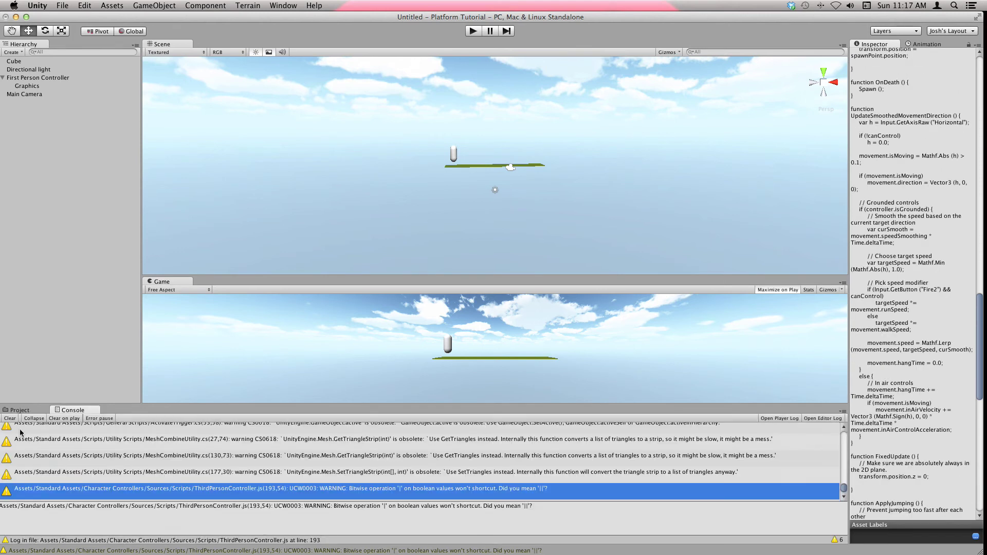
pyautogui.click(16, 410)
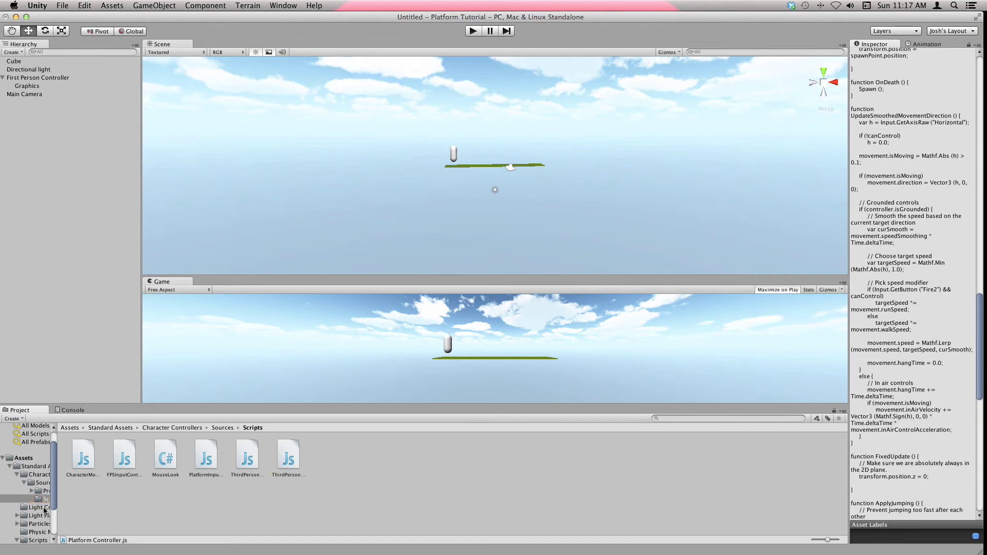
# Attach Platform Controller from Standard Assets > Scripts > My Scripts to the First Person Controller
pyautogui.click(43, 491)
pyautogui.click(43, 483)
pyautogui.click(45, 490)
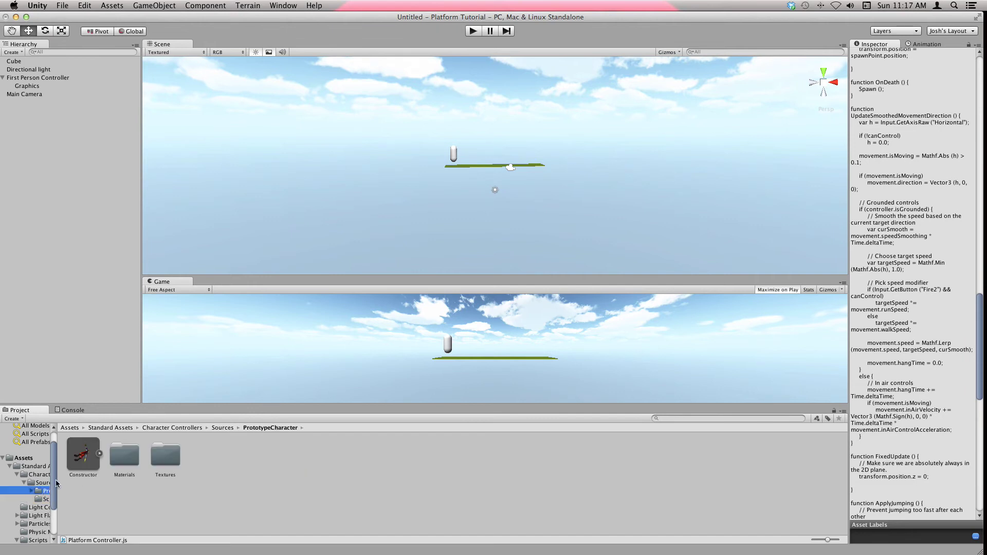
pyautogui.click(35, 459)
pyautogui.doubleClick(179, 459)
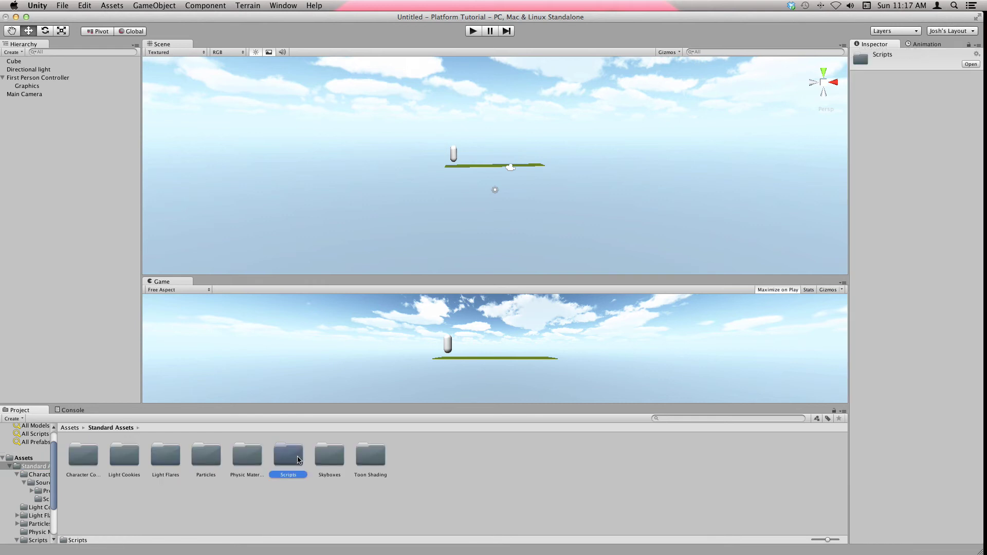
pyautogui.doubleClick(288, 459)
pyautogui.doubleClick(172, 459)
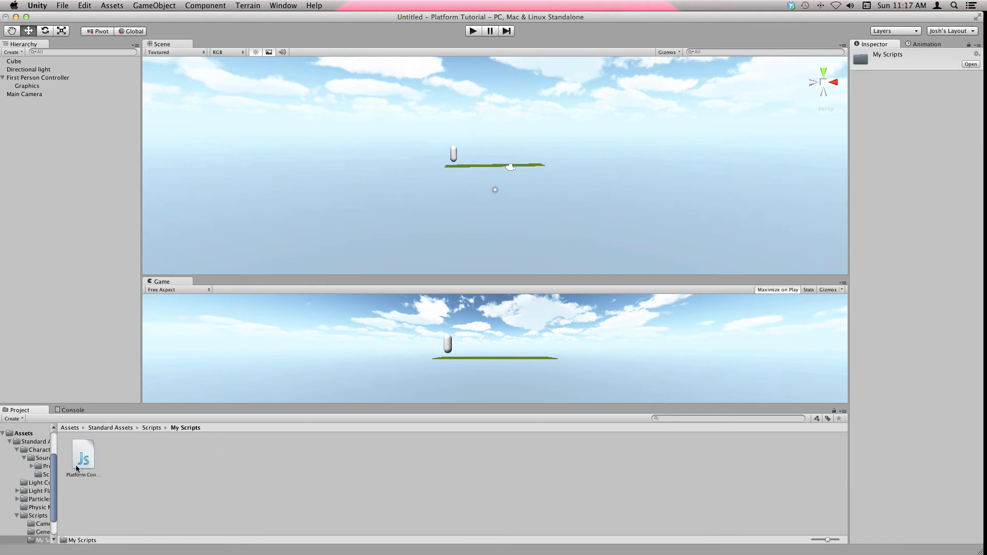
pyautogui.moveTo(84, 457); pyautogui.dragTo(45, 82)
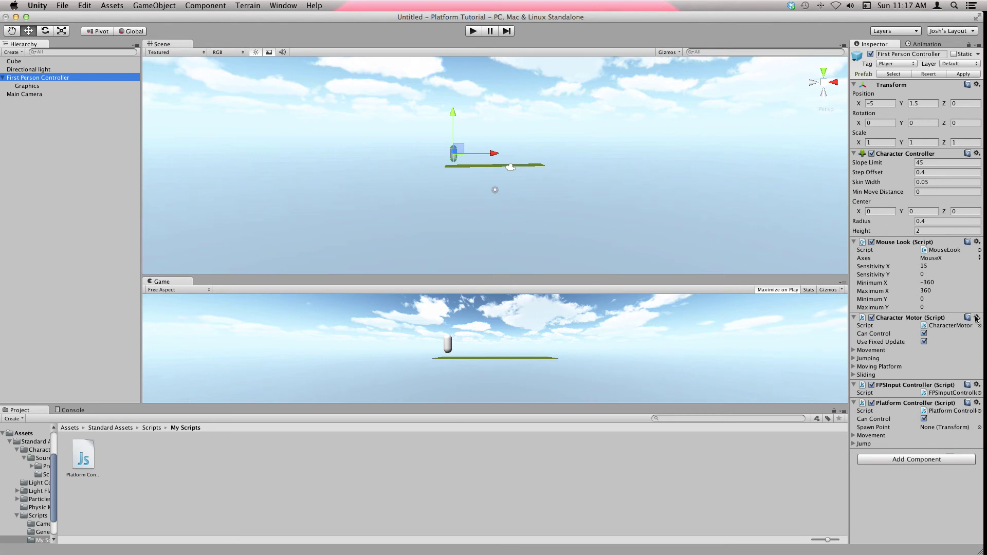
# Remove the FPSInput Controller and Character Motor components, then enter Play mode
pyautogui.click(977, 386)
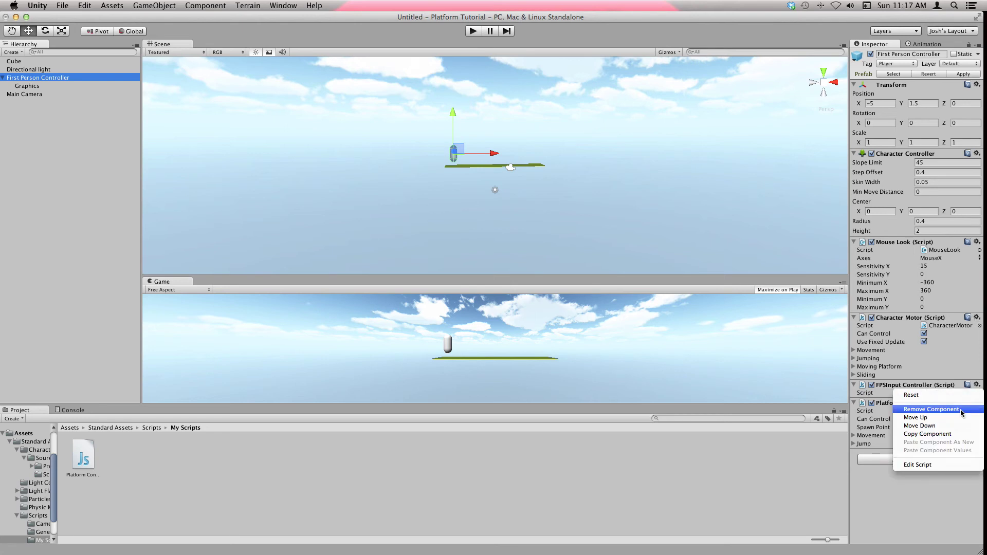
pyautogui.click(956, 411)
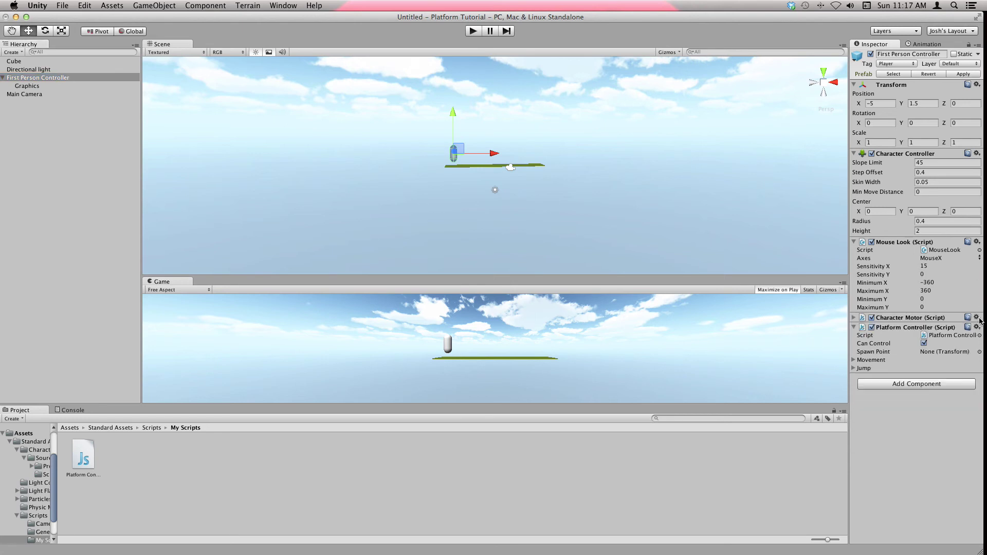
pyautogui.click(977, 318)
pyautogui.click(940, 342)
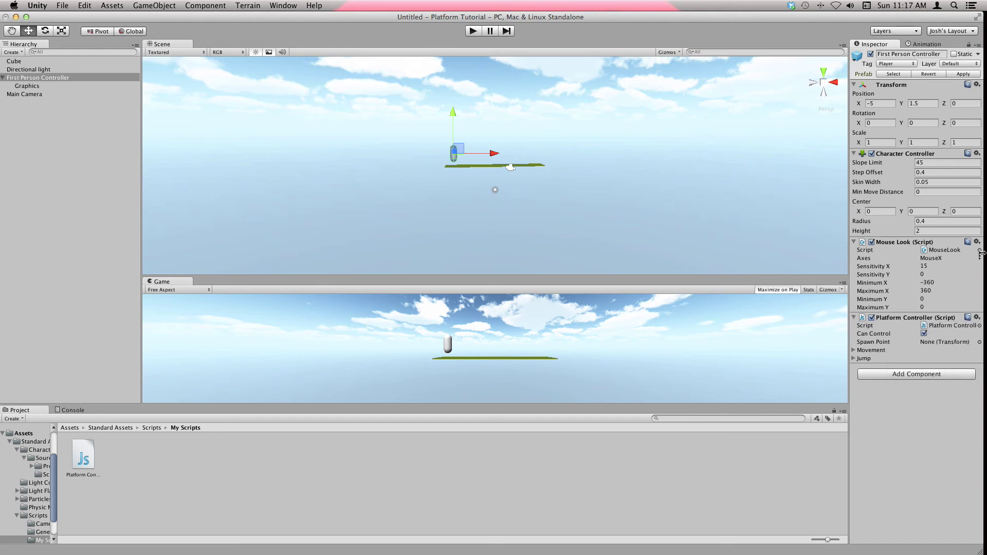
pyautogui.click(472, 31)
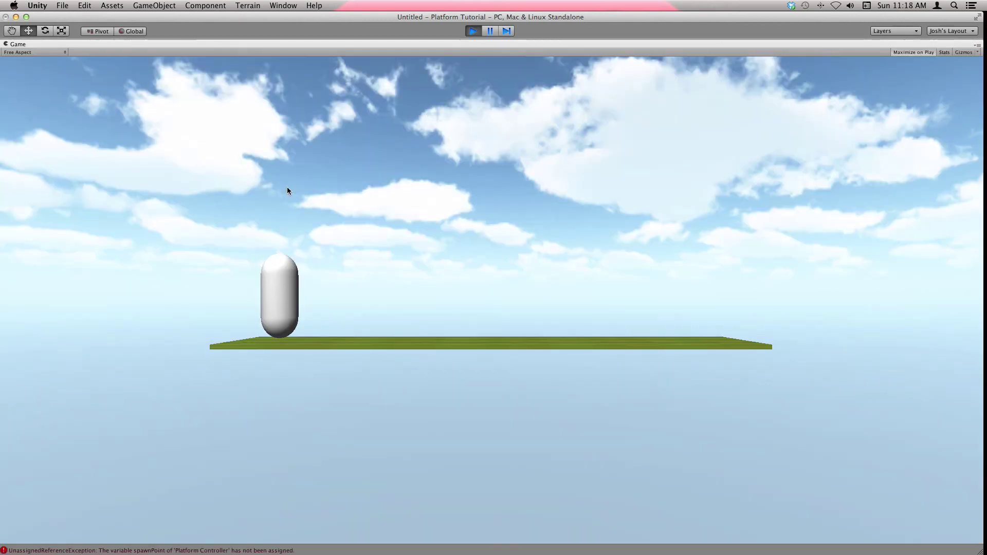
# Run and jump the capsule with the arrow keys and Space until it falls off the left edge, then stop play
pyautogui.press('Right')
pyautogui.press('space')
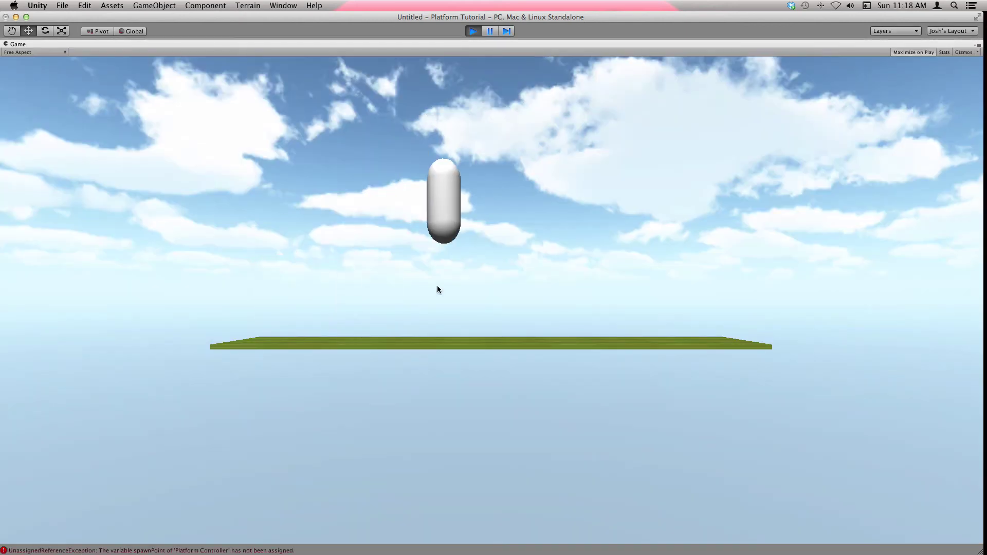
pyautogui.press('Left')
pyautogui.press('space')
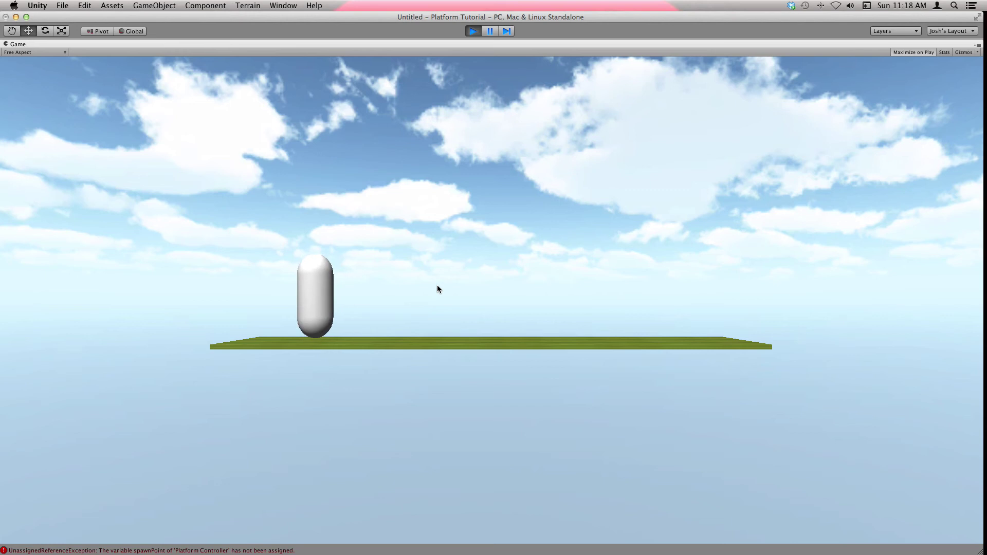
pyautogui.press('Right')
pyautogui.press('Left')
pyautogui.press('space')
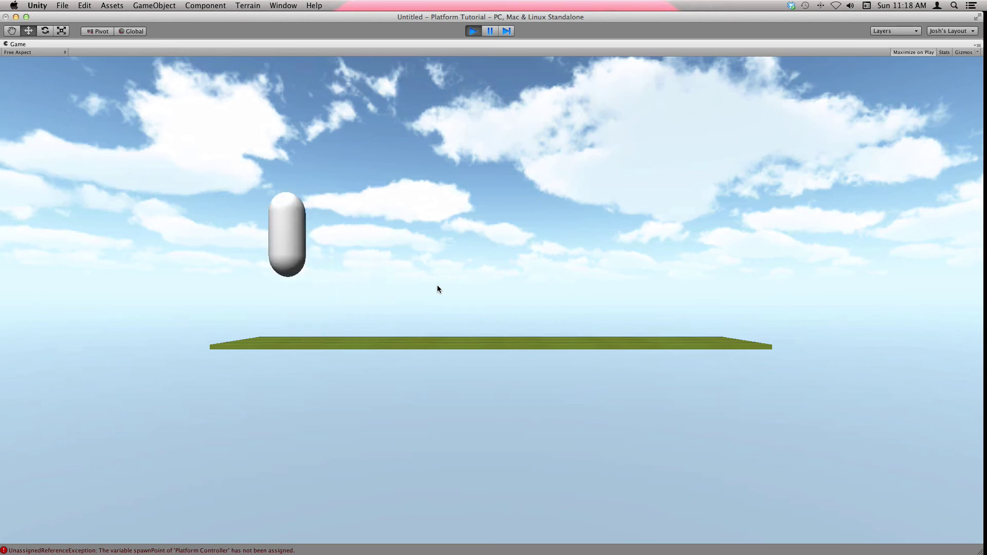
pyautogui.press('Left')
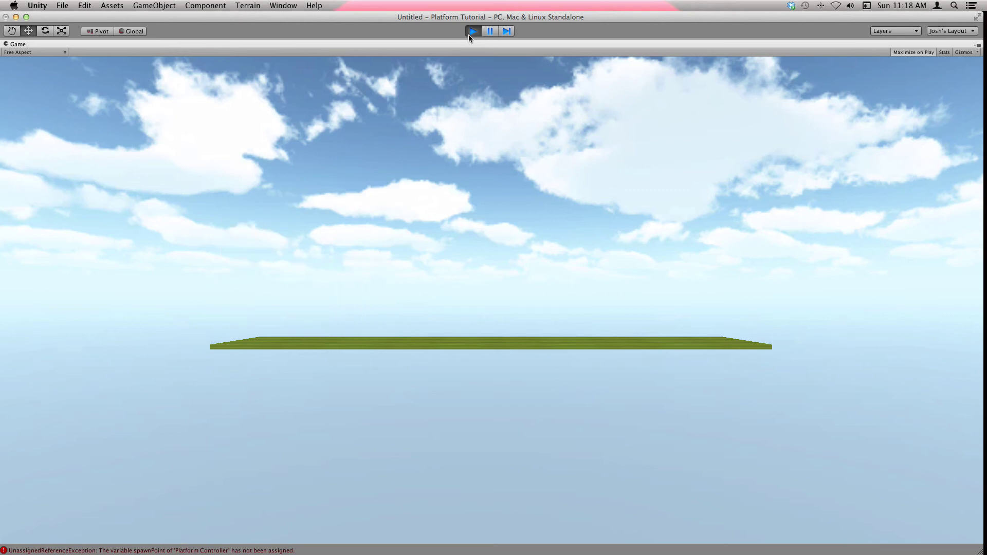
pyautogui.click(471, 31)
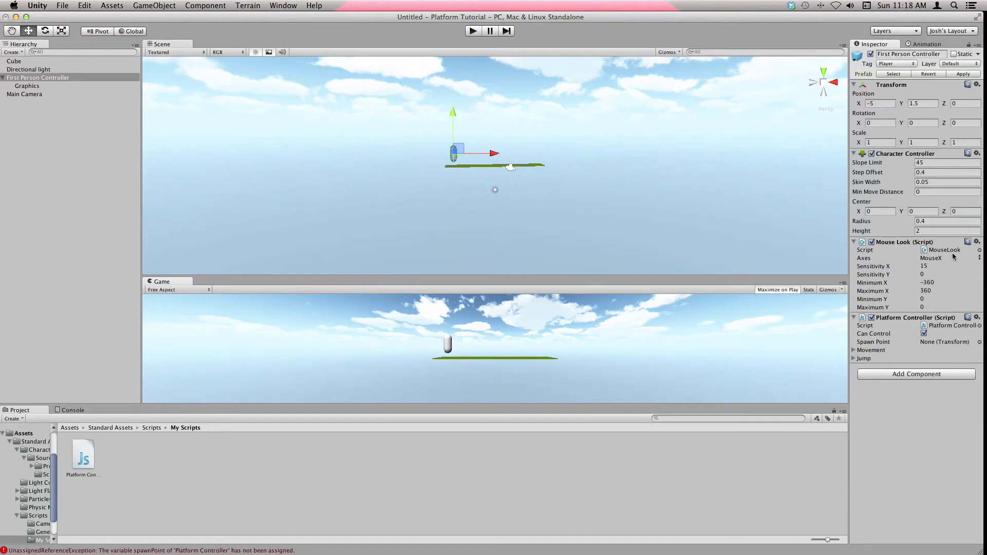
# Remove the Mouse Look component from the First Person Controller
pyautogui.click(976, 242)
pyautogui.click(959, 266)
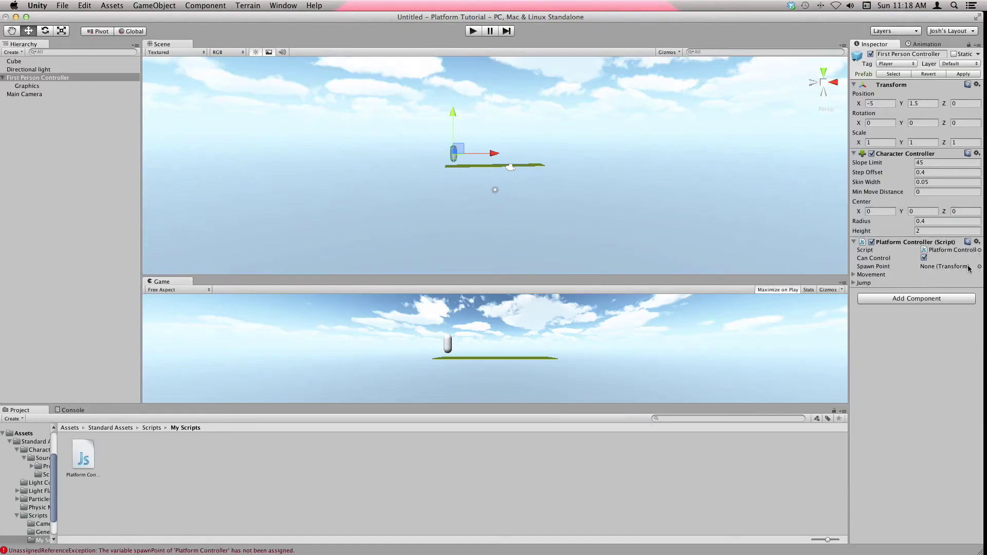
pyautogui.scroll(5, 439, 176)
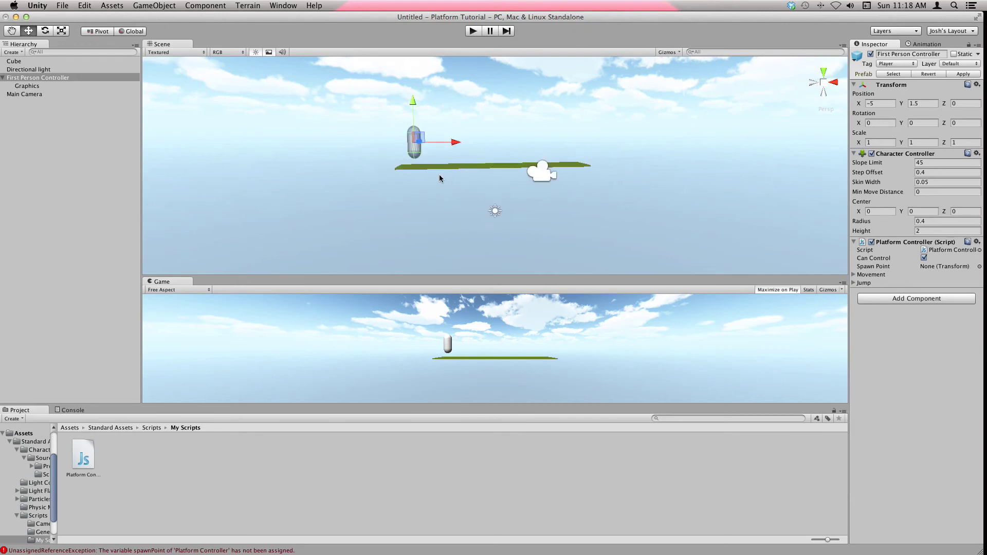
pyautogui.scroll(3, 440, 177)
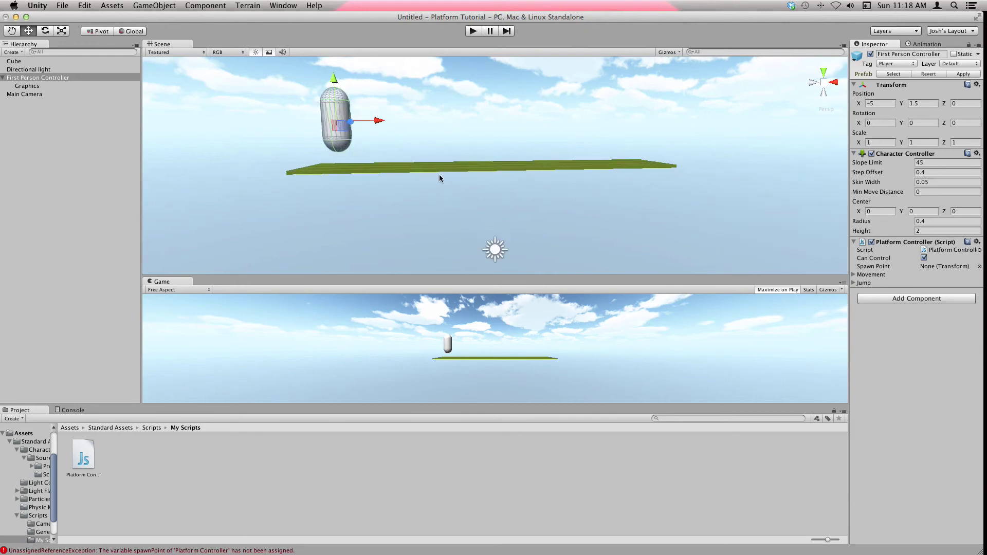
# Set the Platform Controller's jump Extra Height to 1.5
pyautogui.click(854, 283)
pyautogui.click(942, 308)
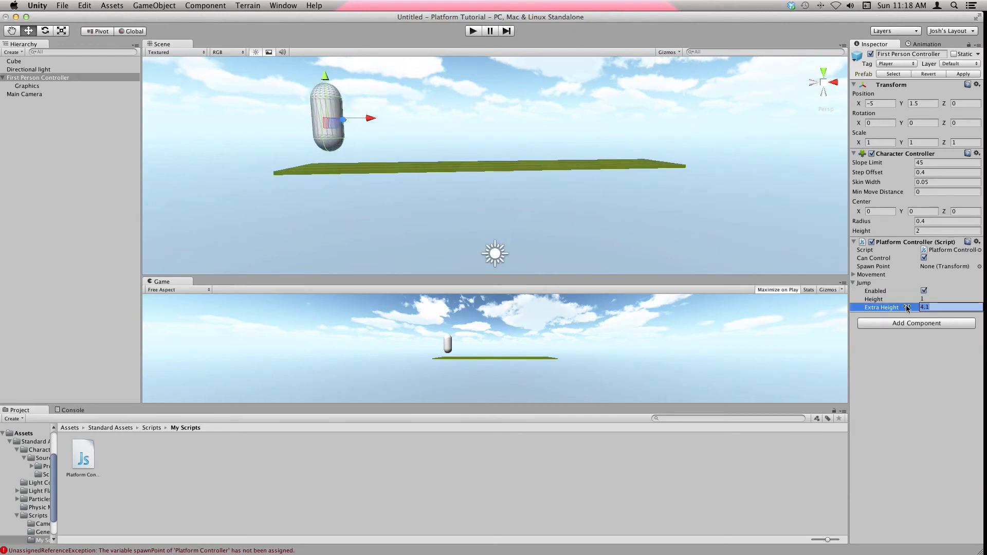
pyautogui.write('1.5')
pyautogui.press('Return')
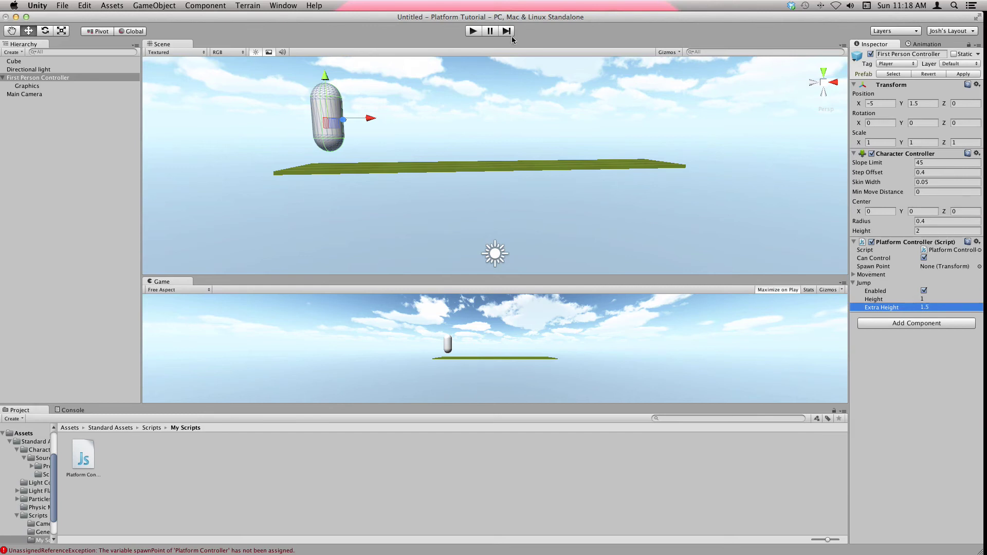
# Playtest the lower jump, moving the capsule right and jumping, then stop the game
pyautogui.click(475, 34)
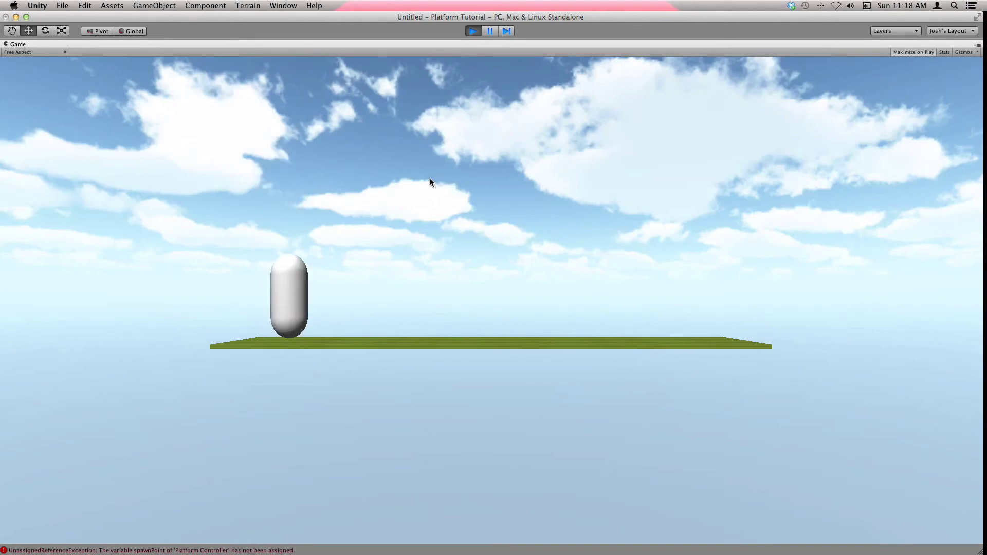
pyautogui.press('Right')
pyautogui.press('space')
pyautogui.press('space')
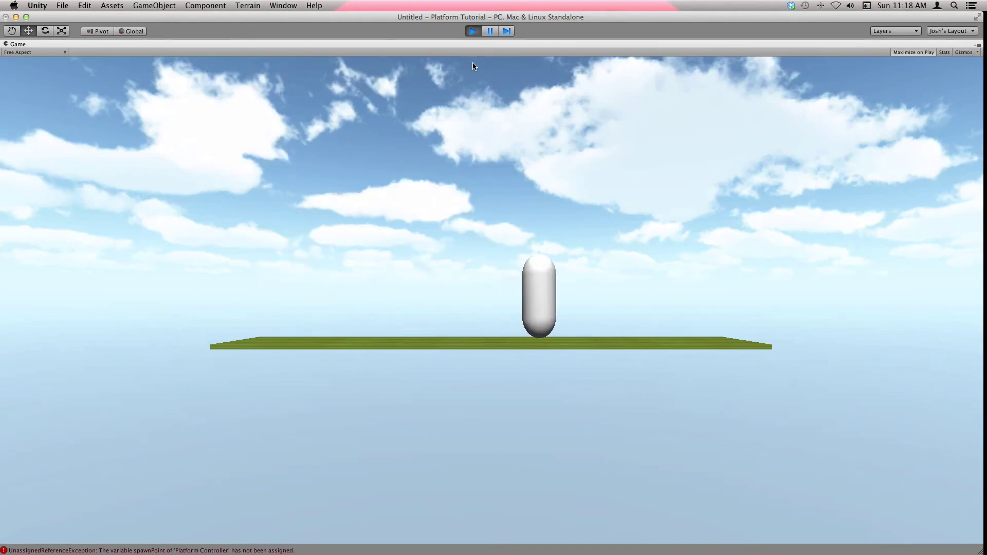
pyautogui.press('space')
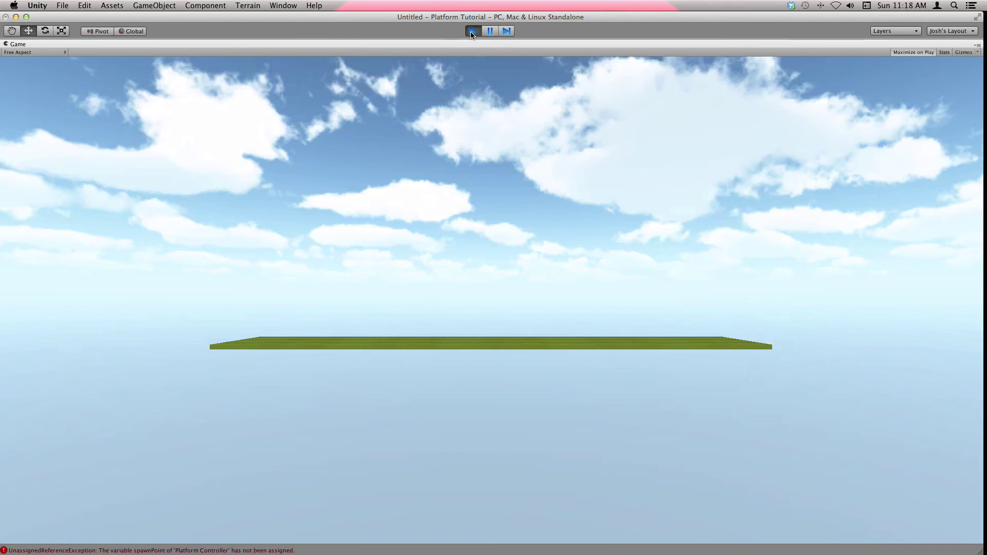
pyautogui.click(471, 32)
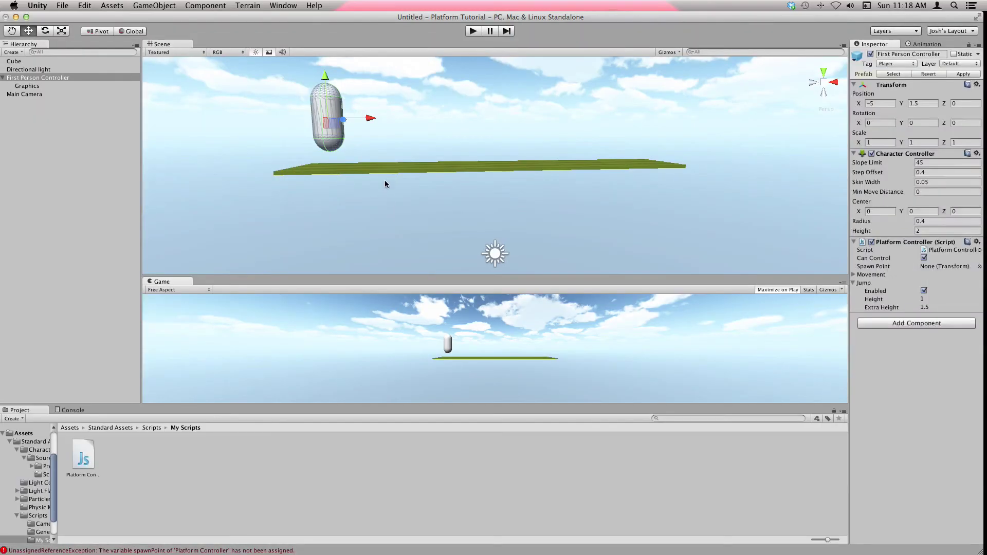
# Open the Console and read the two spawnPoint-not-assigned errors
pyautogui.scroll(-5, 493, 242)
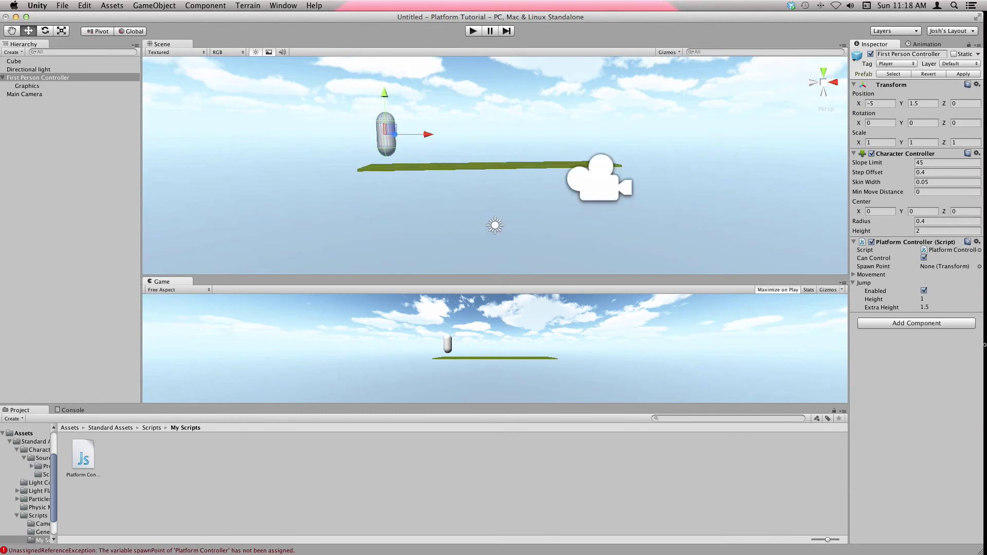
pyautogui.click(77, 551)
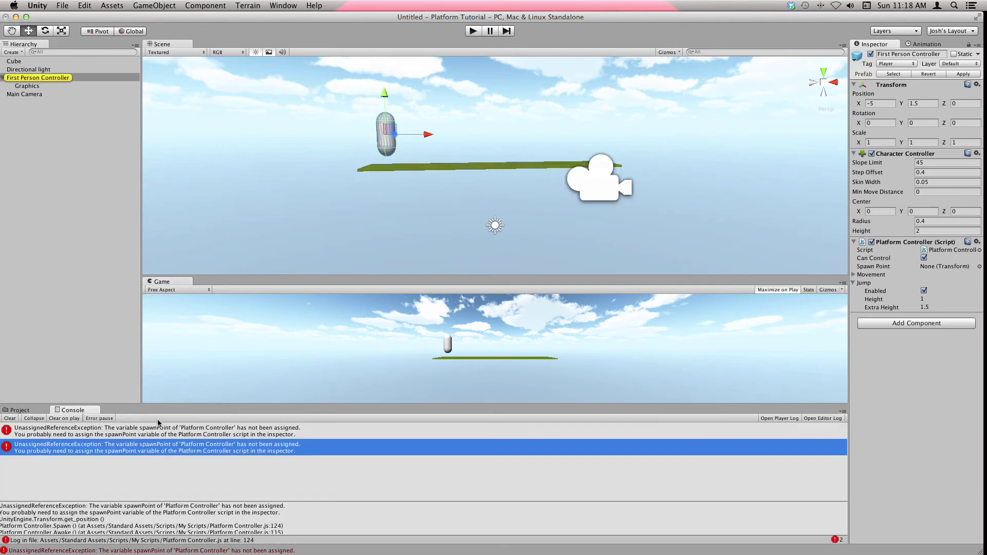
pyautogui.click(183, 437)
pyautogui.click(182, 446)
# Check the Platform Controller's unassigned Spawn Point field and collapse the Jump settings
pyautogui.click(28, 411)
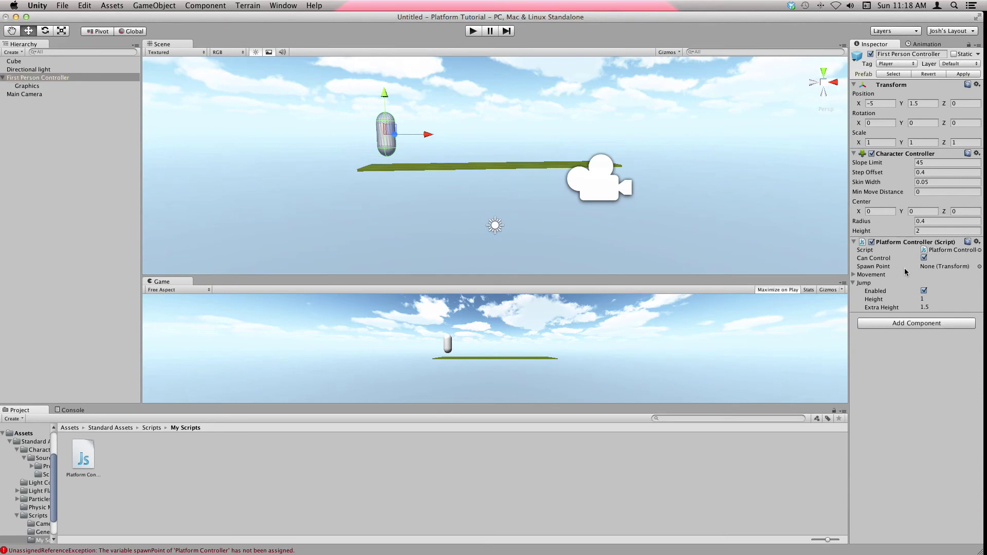
pyautogui.click(960, 267)
pyautogui.click(963, 308)
pyautogui.click(936, 282)
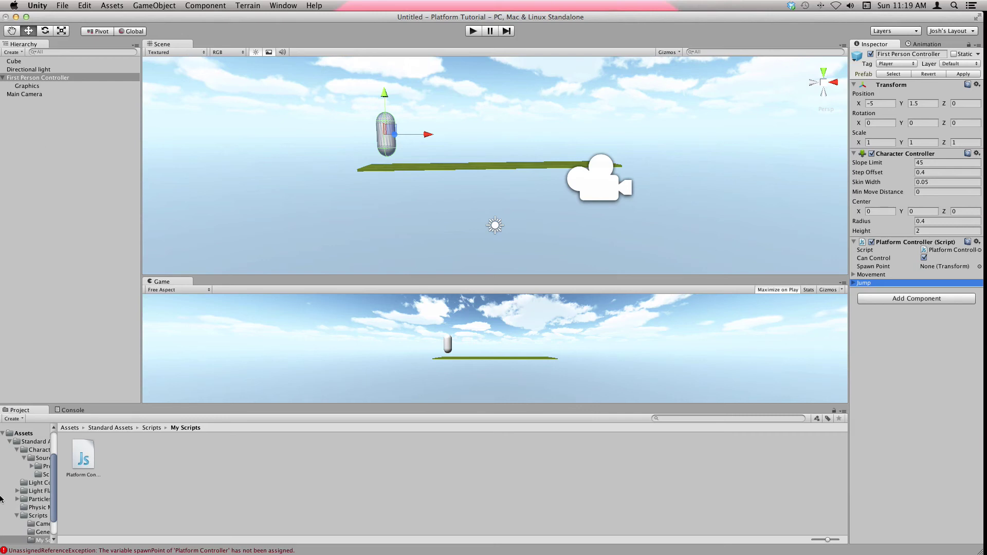
# Step through the player's hierarchy objects and return to the First Person Controller
pyautogui.click(46, 78)
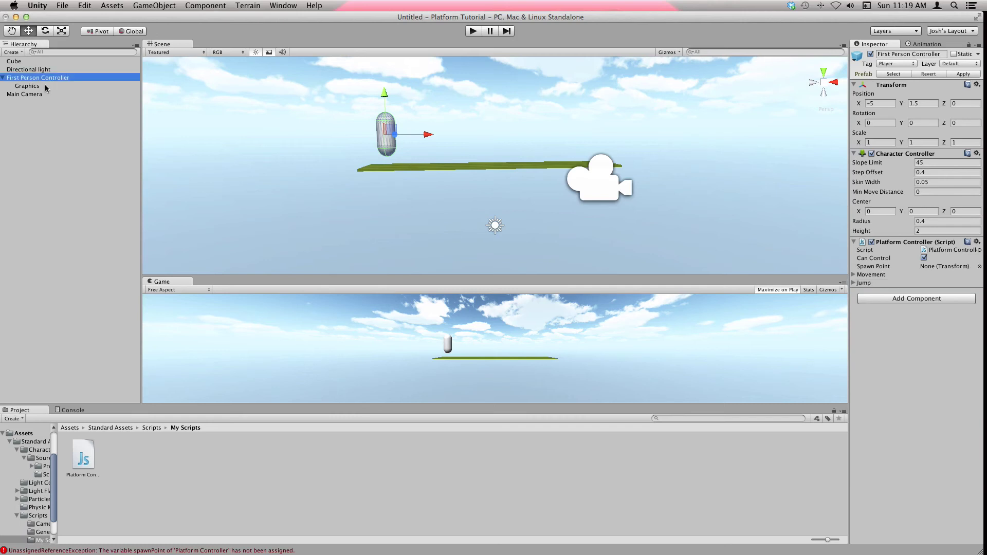
pyautogui.press('Down')
pyautogui.press('Up')
pyautogui.press('Down')
pyautogui.press('Up')
# Create an empty GameObject and reset its position to zero
pyautogui.click(147, 2)
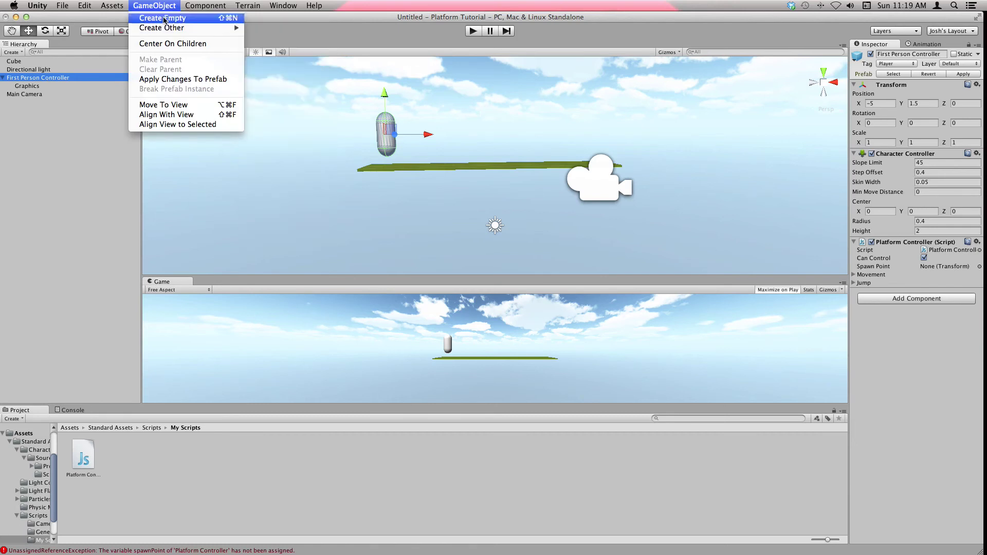
pyautogui.click(163, 18)
pyautogui.scroll(3, 639, 234)
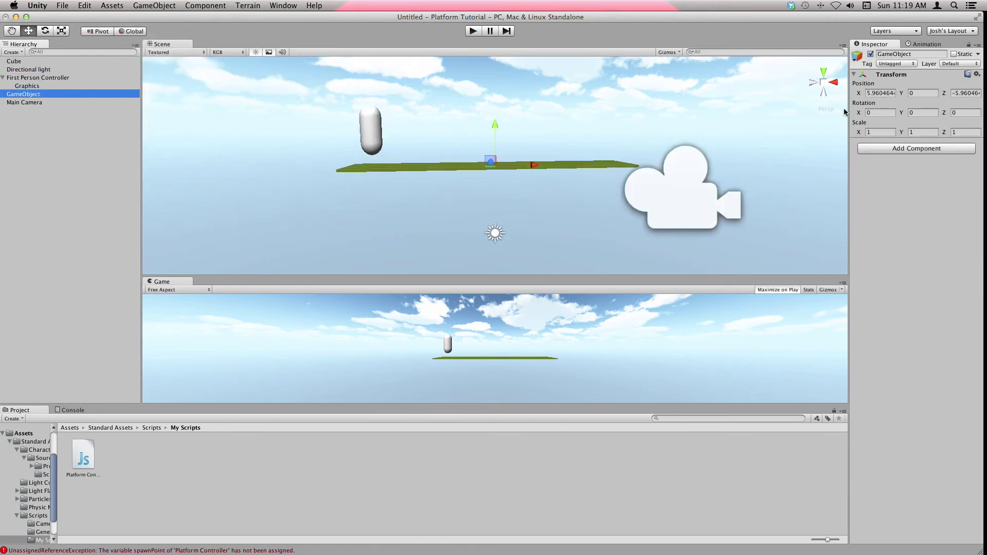
pyautogui.click(978, 75)
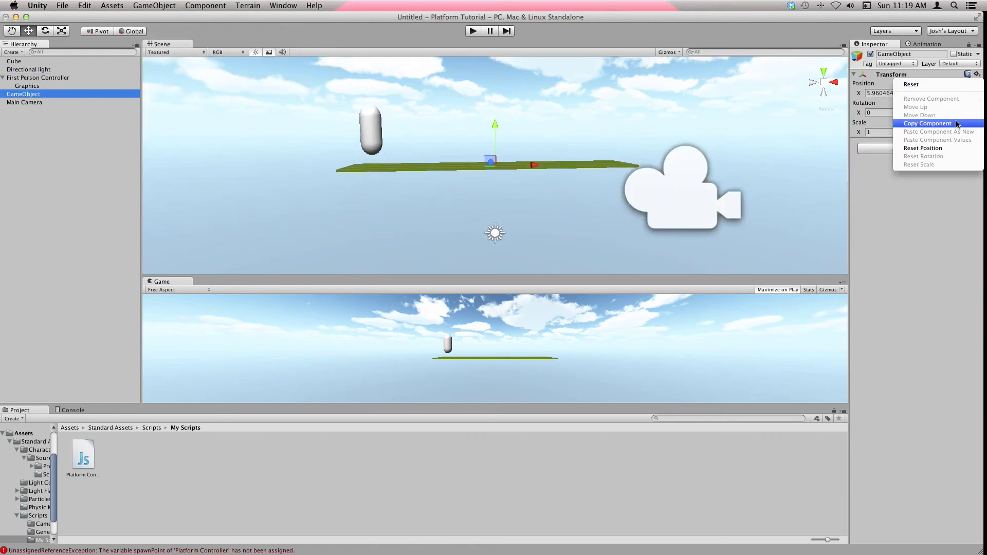
pyautogui.click(922, 148)
pyautogui.scroll(3, 646, 152)
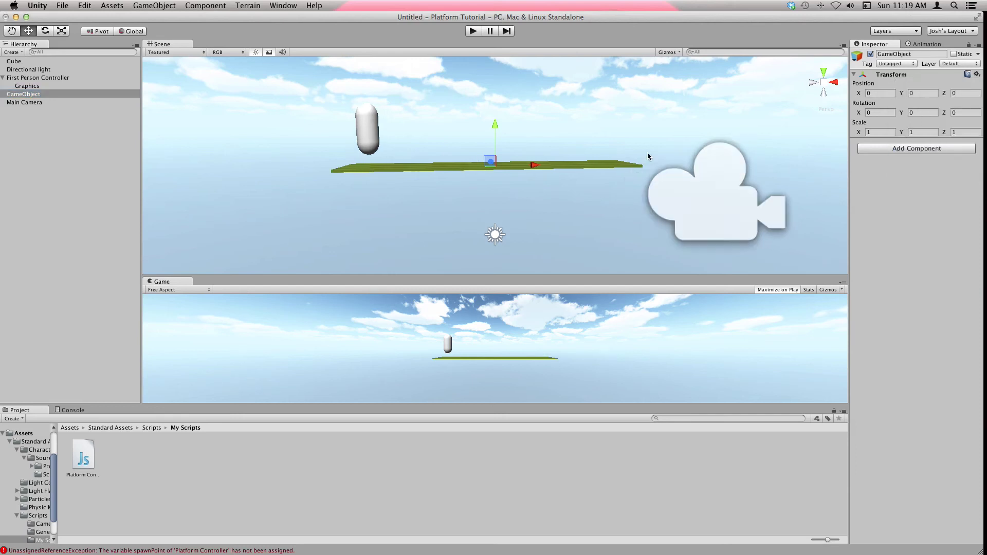
# Check the First Person Controller's X, Y and Z position values
pyautogui.click(327, 100)
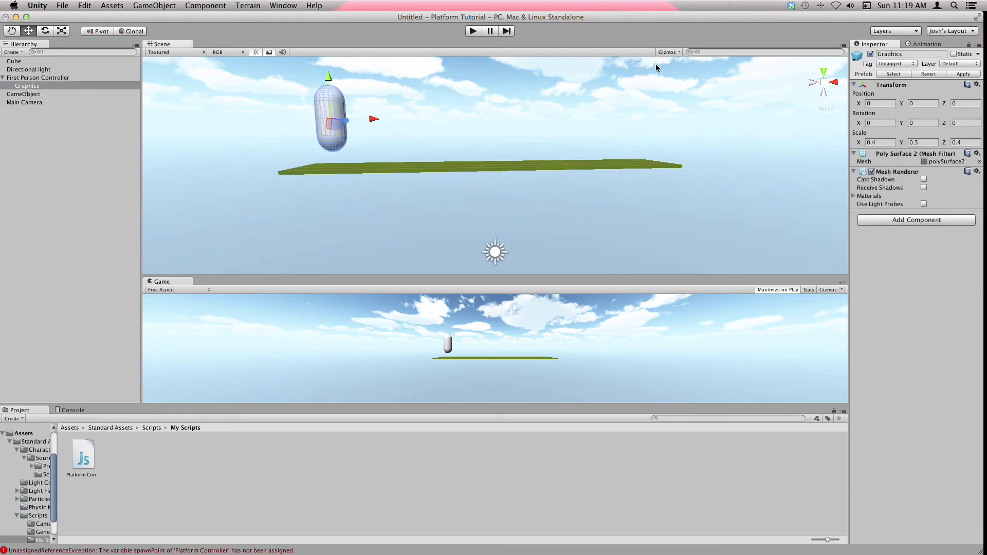
pyautogui.click(58, 78)
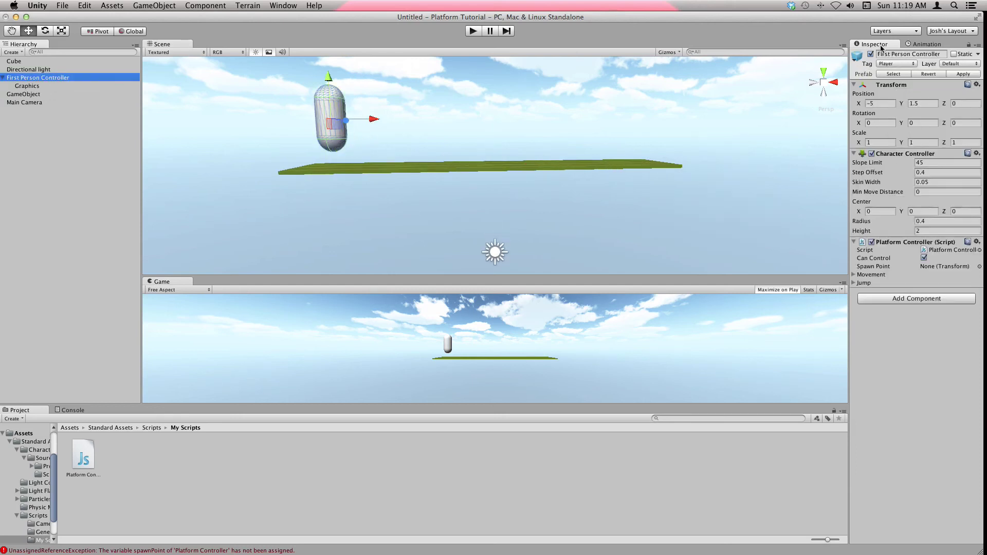
pyautogui.click(874, 104)
pyautogui.click(922, 103)
pyautogui.click(953, 103)
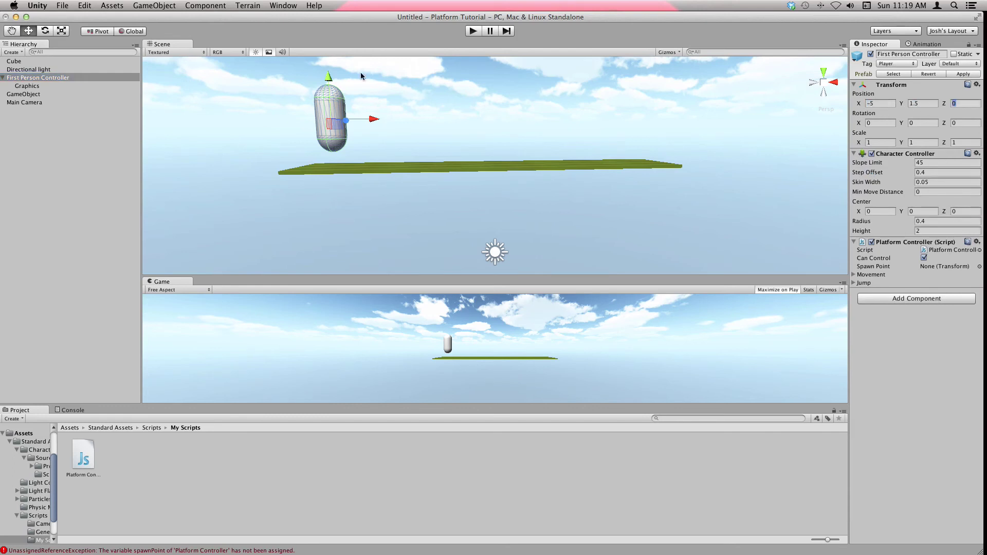
# Rename the empty GameObject to Spawn
pyautogui.click(67, 78)
pyautogui.click(46, 94)
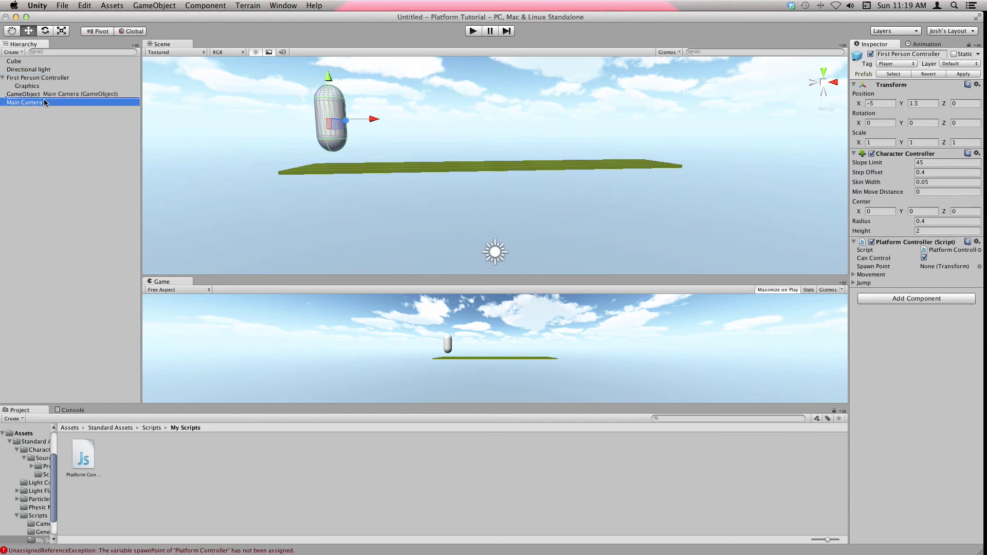
pyautogui.press('Return')
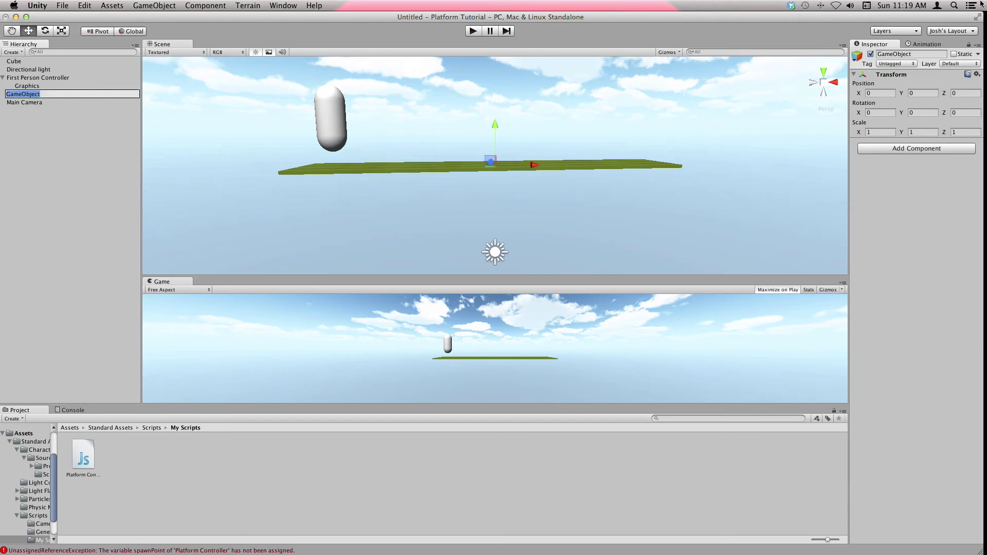
pyautogui.write('Spawn')
pyautogui.press('Return')
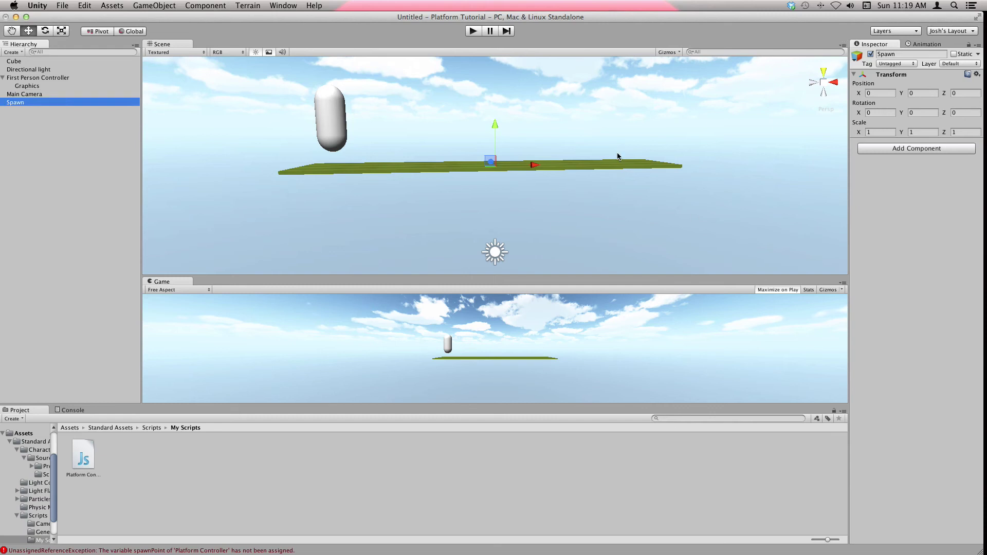
# Position Spawn at X -5 and Y 1.5, then view the platform at an angle
pyautogui.click(874, 94)
pyautogui.write('-')
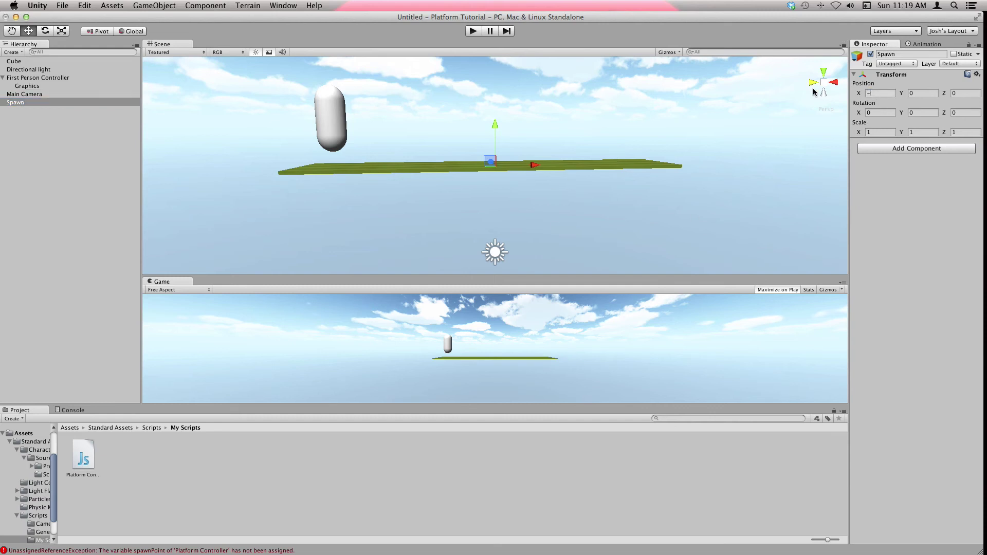
pyautogui.write('5')
pyautogui.click(912, 93)
pyautogui.write('1.5')
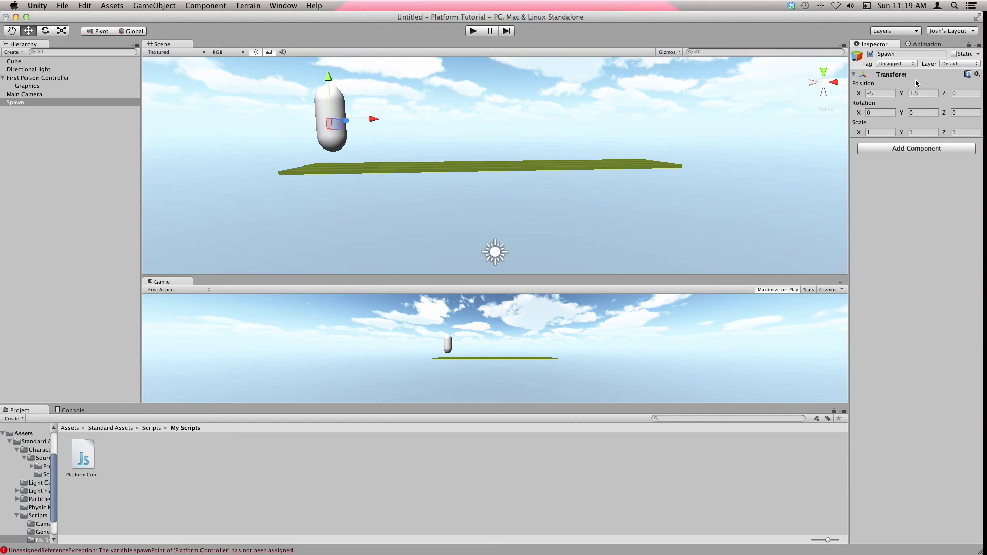
pyautogui.scroll(3, 442, 200)
pyautogui.click(408, 169)
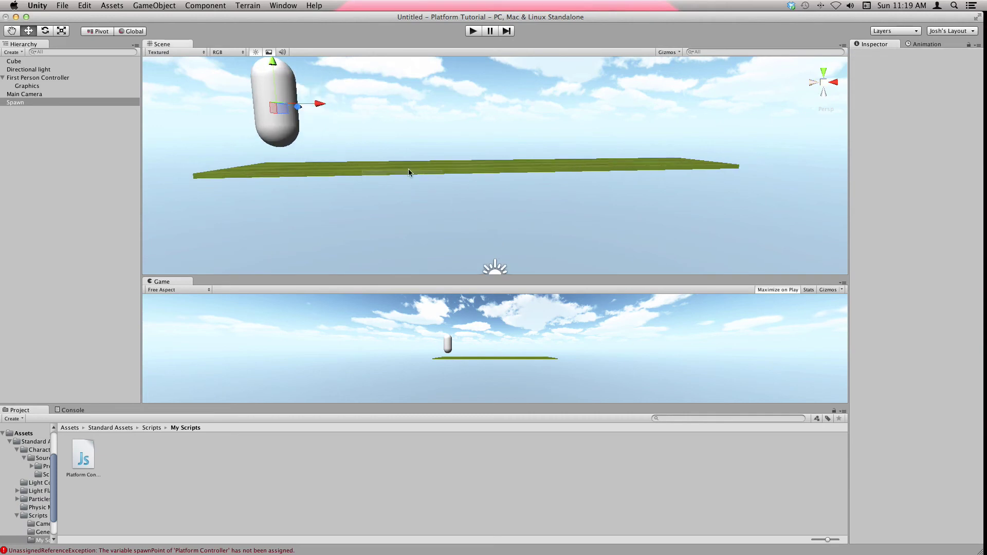
pyautogui.keyDown('alt'); pyautogui.moveTo(408, 169); pyautogui.dragTo(358, 213); pyautogui.keyUp('alt')
# Assign Spawn to the First Person Controller's Spawn Point field
pyautogui.click(31, 78)
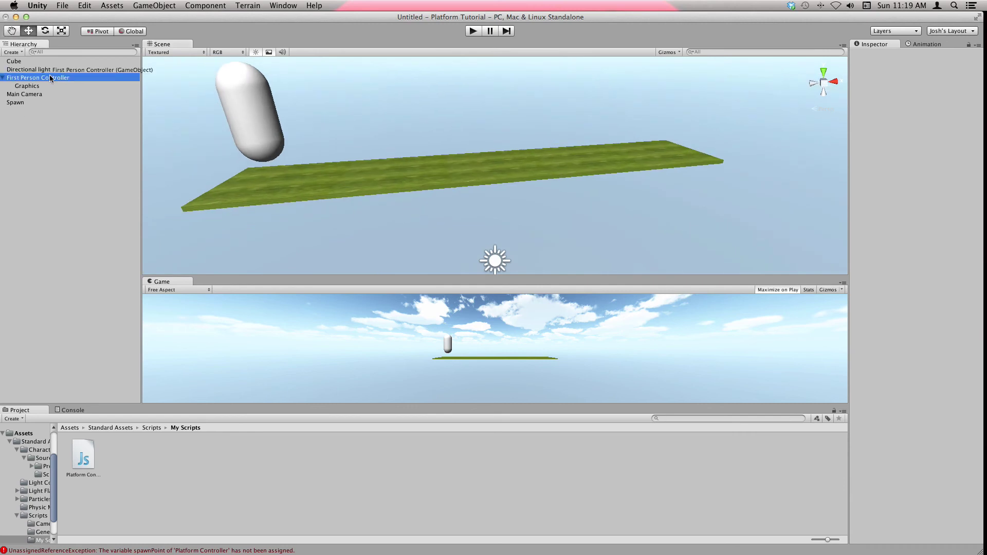
pyautogui.click(29, 80)
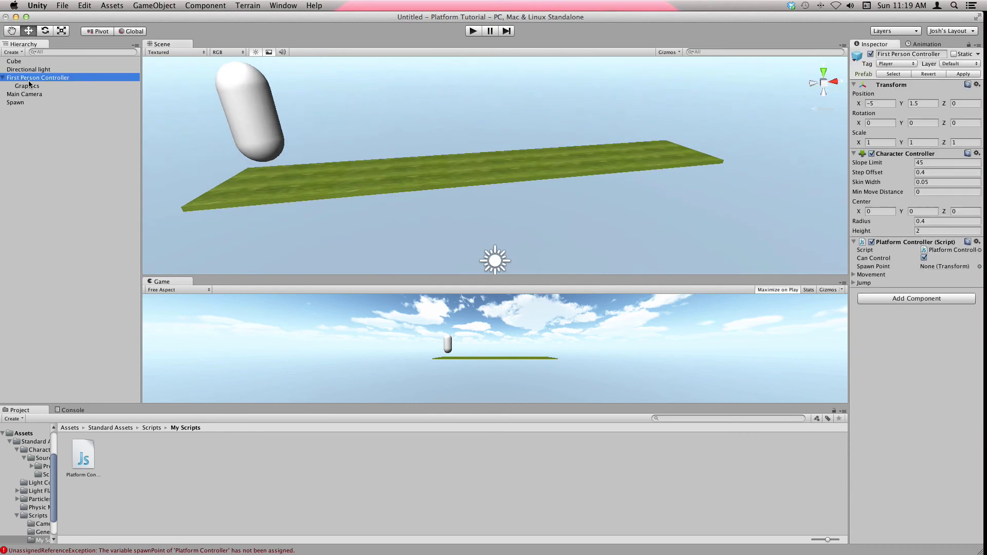
pyautogui.moveTo(22, 109); pyautogui.dragTo(948, 268)
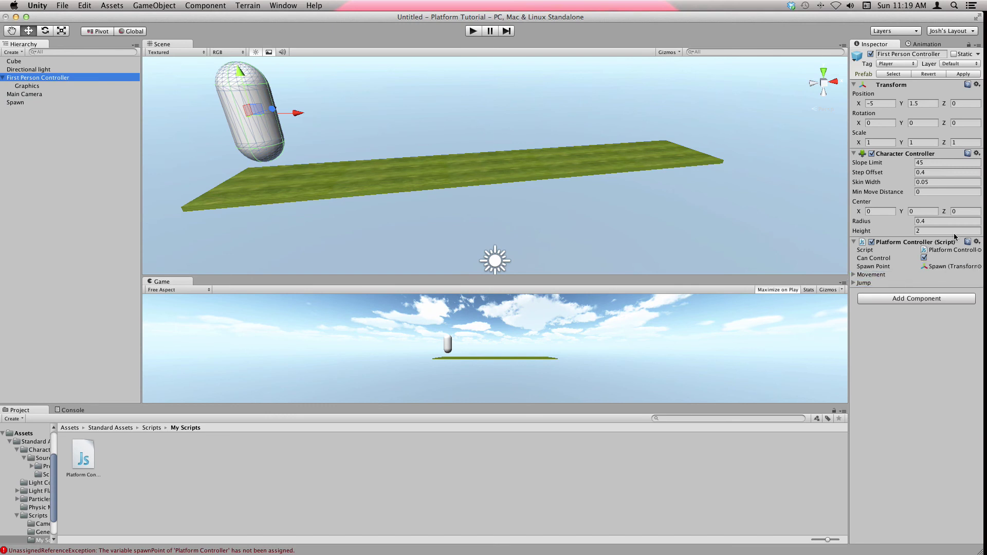
# Run the game, clear and close the Console, and jump the capsule left and right
pyautogui.click(472, 30)
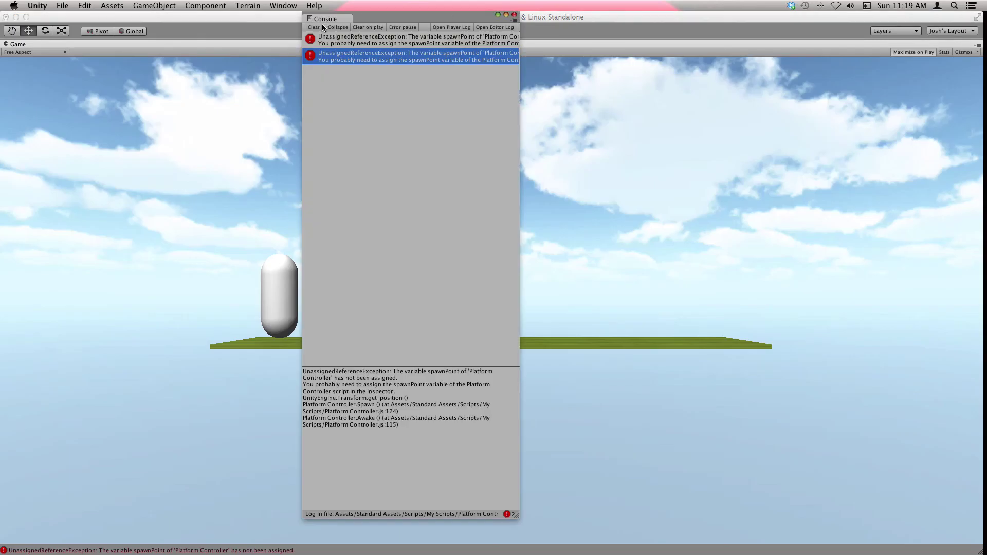
pyautogui.click(314, 27)
pyautogui.click(514, 15)
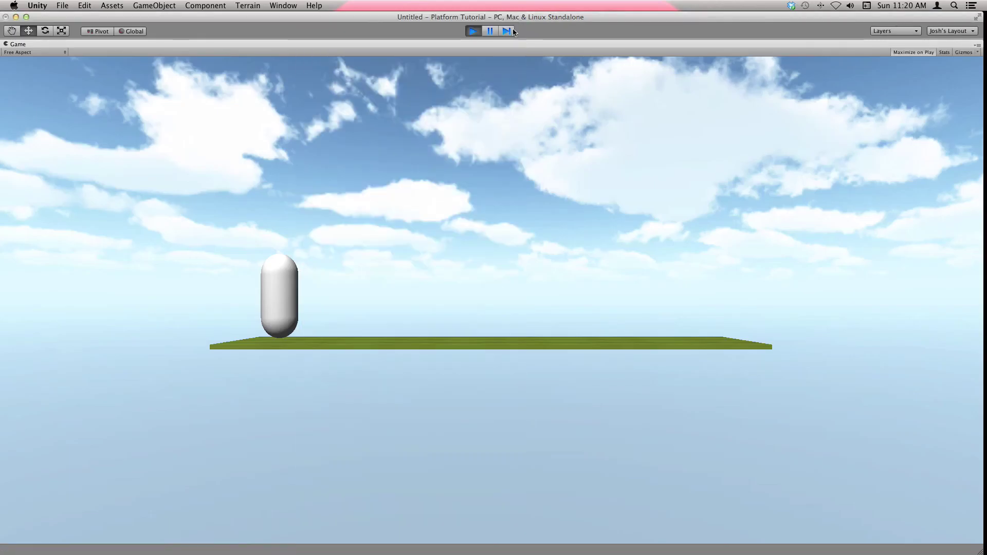
pyautogui.click(436, 180)
pyautogui.press('space')
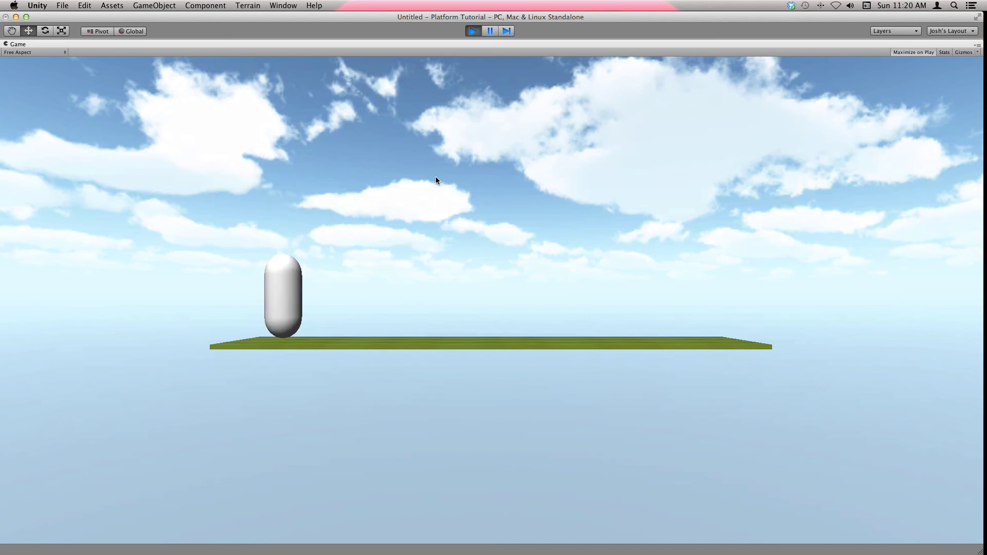
pyautogui.press('Right')
pyautogui.press('space')
pyautogui.press('Left')
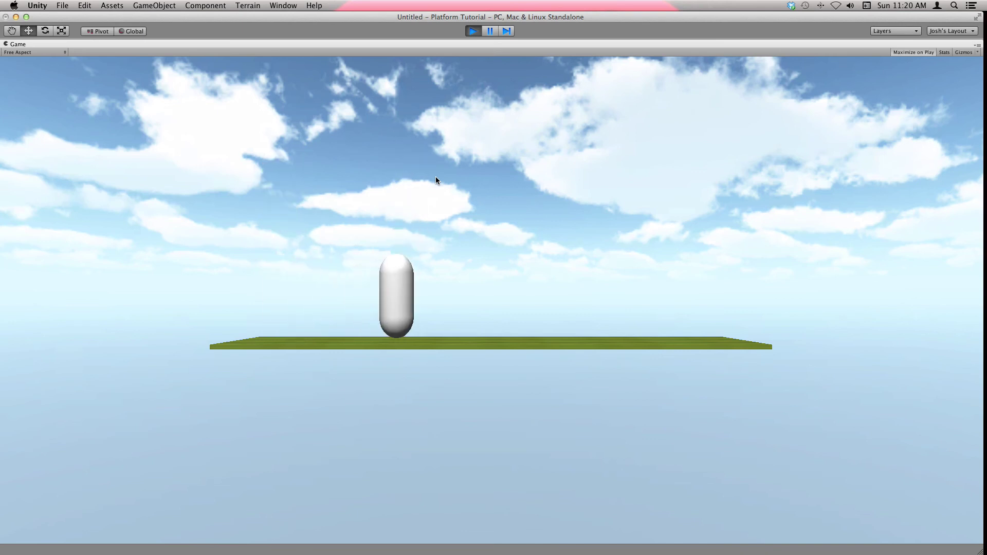
pyautogui.press('space')
pyautogui.press('Right')
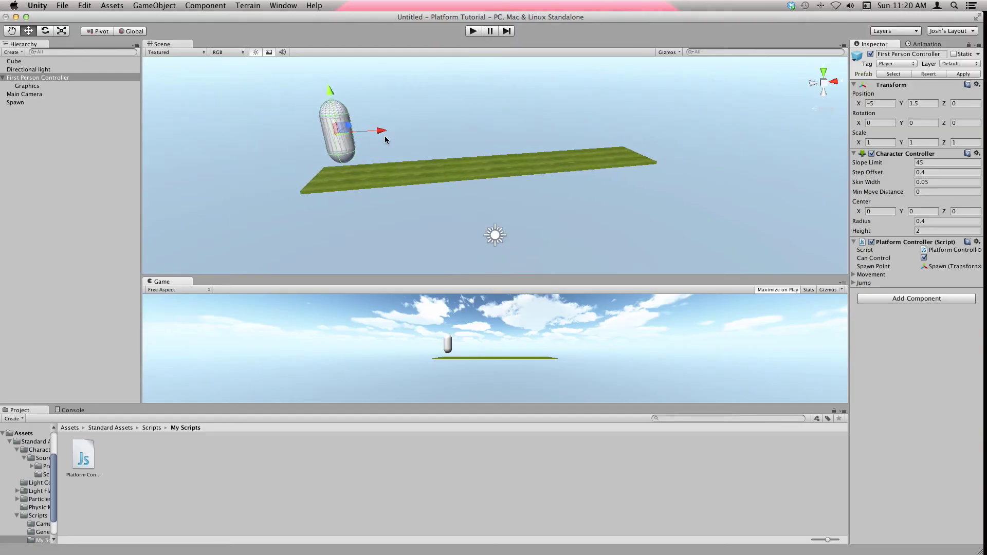
# Orbit to see the platform lengthwise and create a new cube
pyautogui.keyDown('alt'); pyautogui.moveTo(575, 167); pyautogui.dragTo(502, 97); pyautogui.keyUp('alt')
pyautogui.scroll(5, 507, 116)
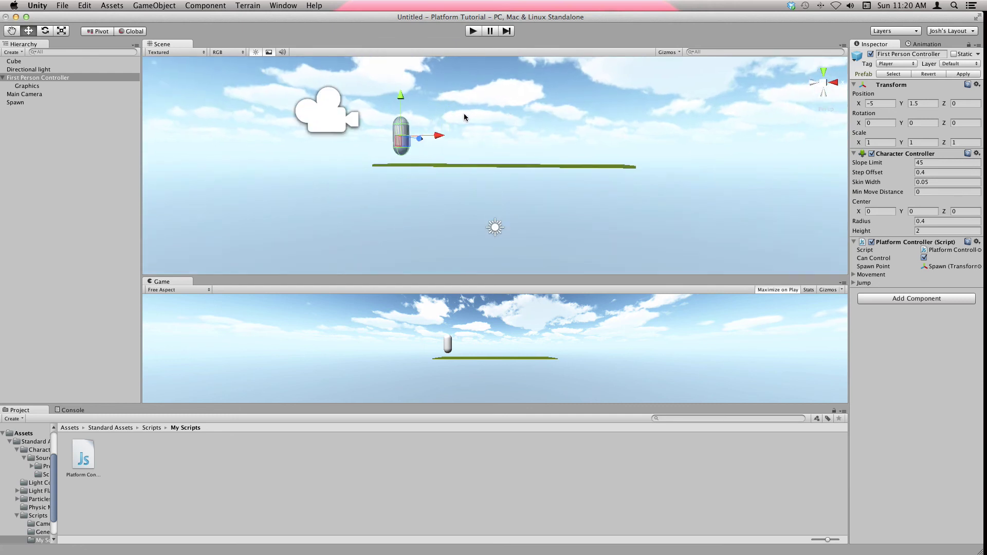
pyautogui.keyDown('alt'); pyautogui.moveTo(211, 102); pyautogui.dragTo(488, 170); pyautogui.keyUp('alt')
pyautogui.click(154, 5)
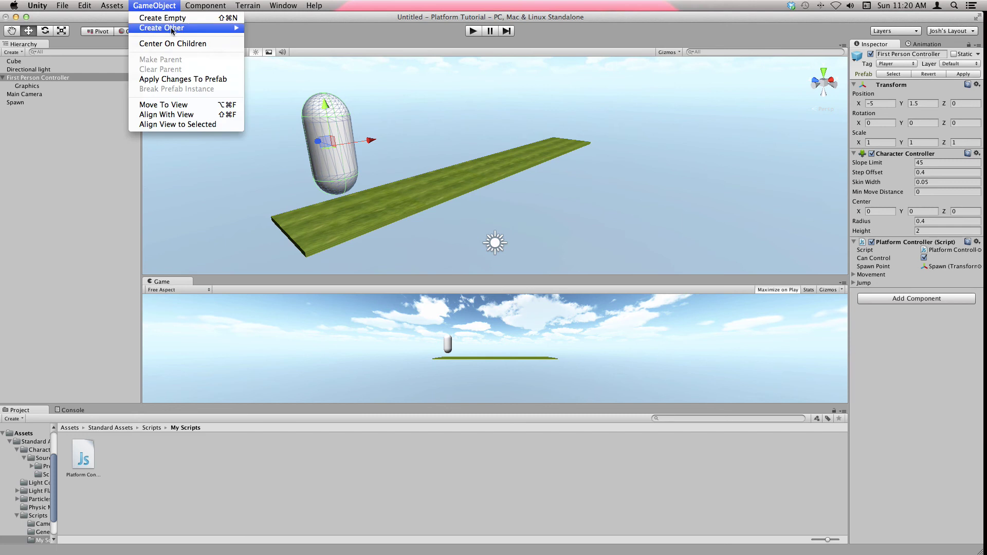
pyautogui.moveTo(175, 26)
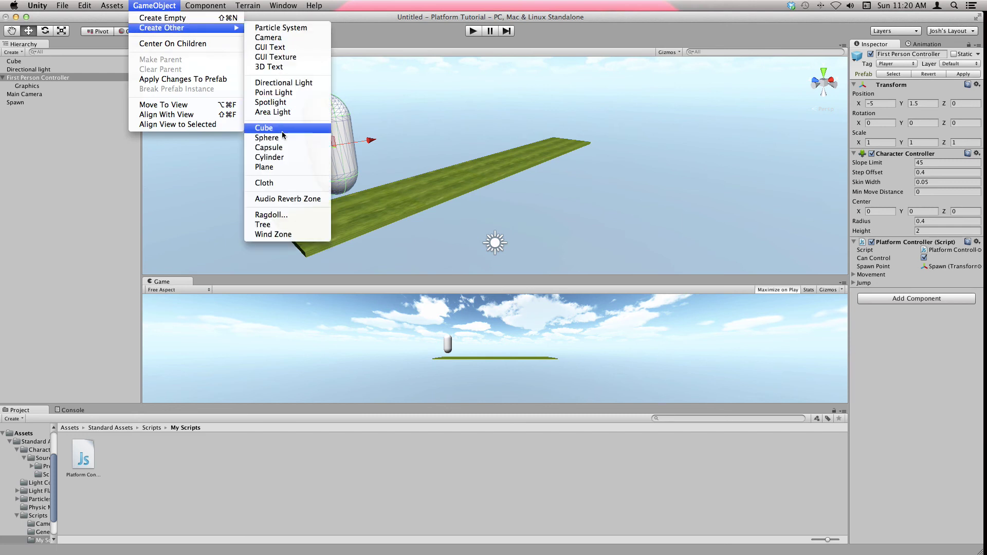
pyautogui.press('Return')
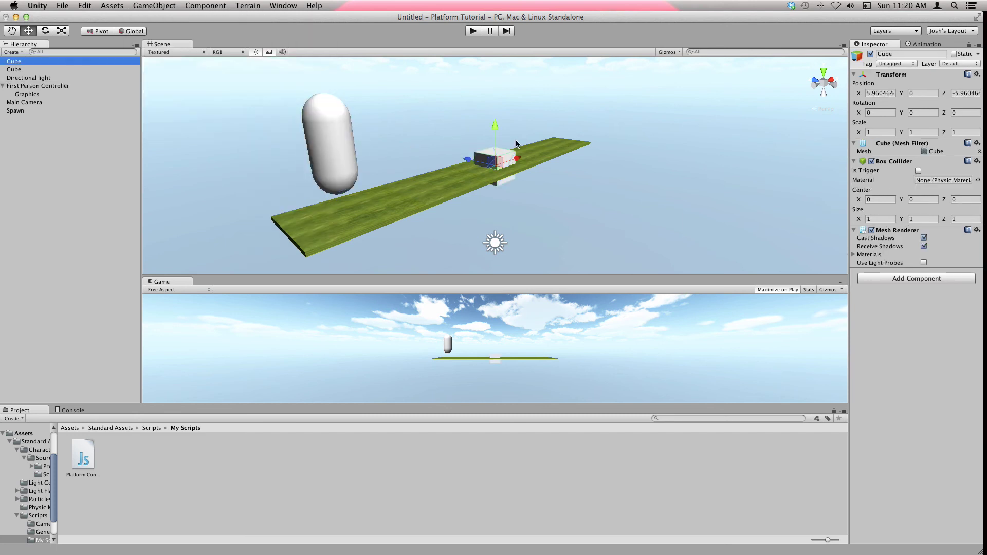
# Zero the cube's X and Z position and slide it to the platform's left end
pyautogui.click(882, 93)
pyautogui.press('BackSpace')
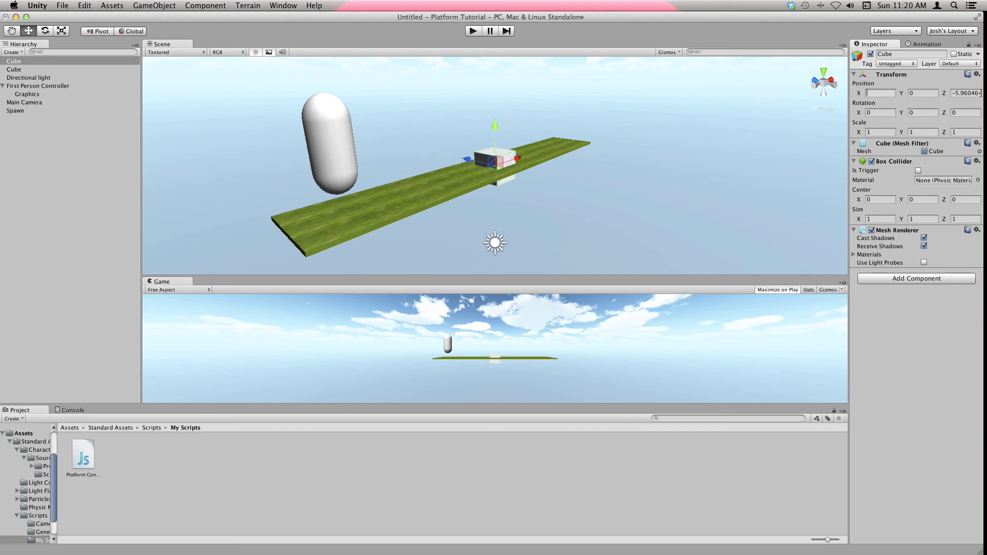
pyautogui.click(976, 92)
pyautogui.press('BackSpace')
pyautogui.moveTo(518, 159); pyautogui.dragTo(407, 187)
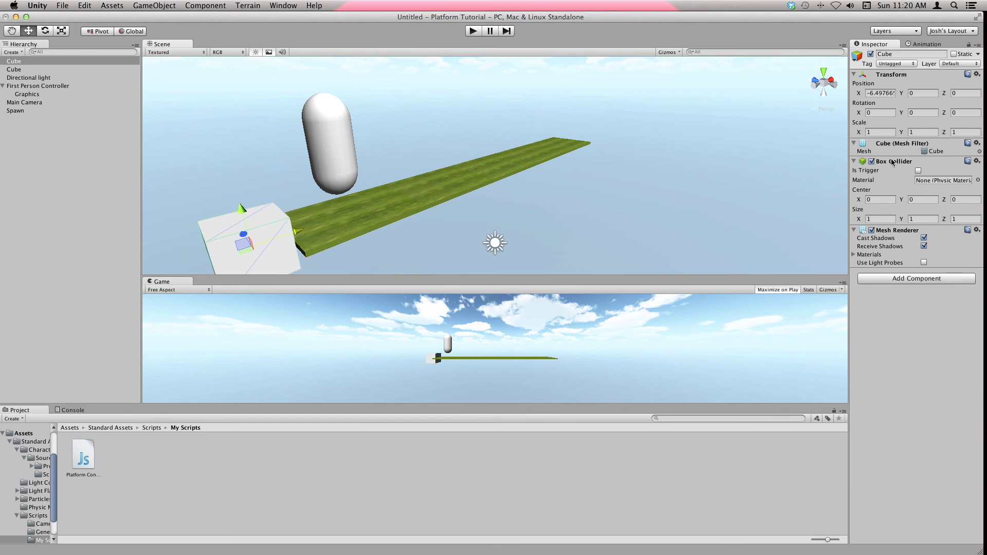
# Set the cube's Y scale to 5 and lower it onto the platform
pyautogui.click(909, 132)
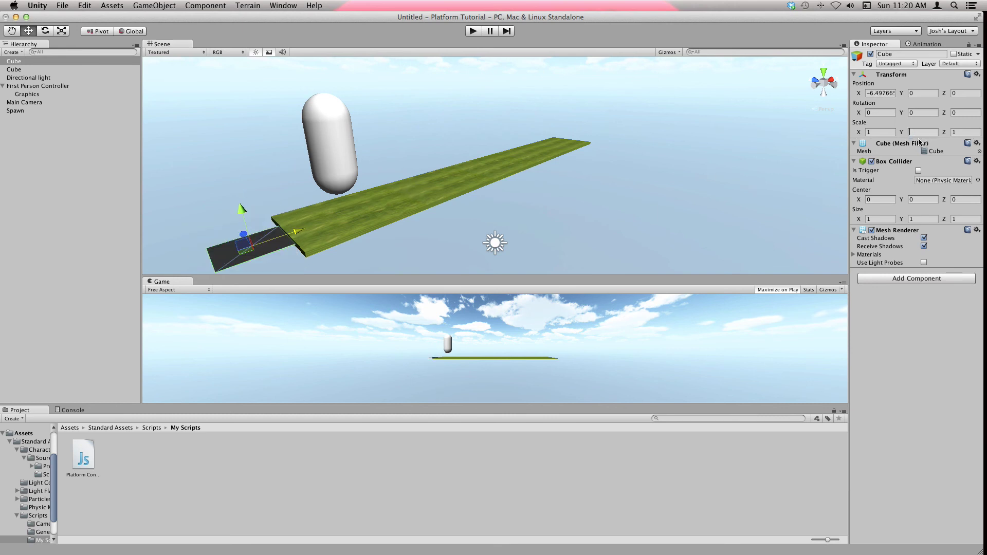
pyautogui.write('5')
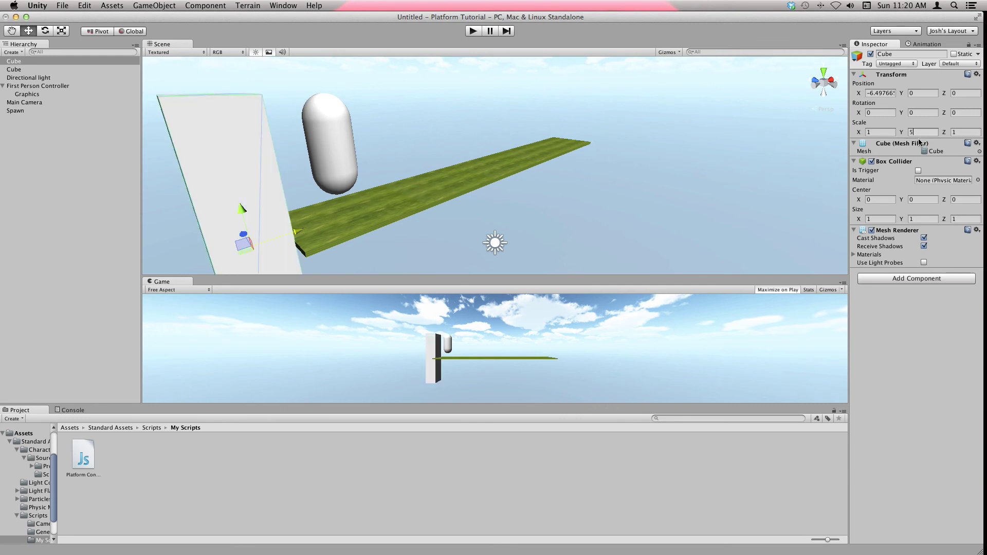
pyautogui.press('BackSpace')
pyautogui.write('6')
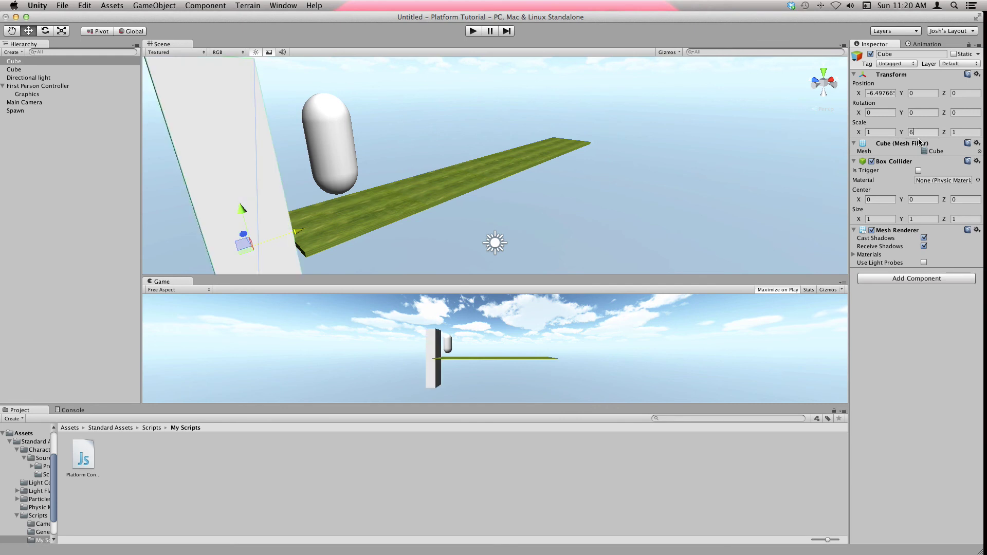
pyautogui.keyDown('alt'); pyautogui.moveTo(530, 256); pyautogui.dragTo(421, 94); pyautogui.keyUp('alt')
pyautogui.click(918, 132)
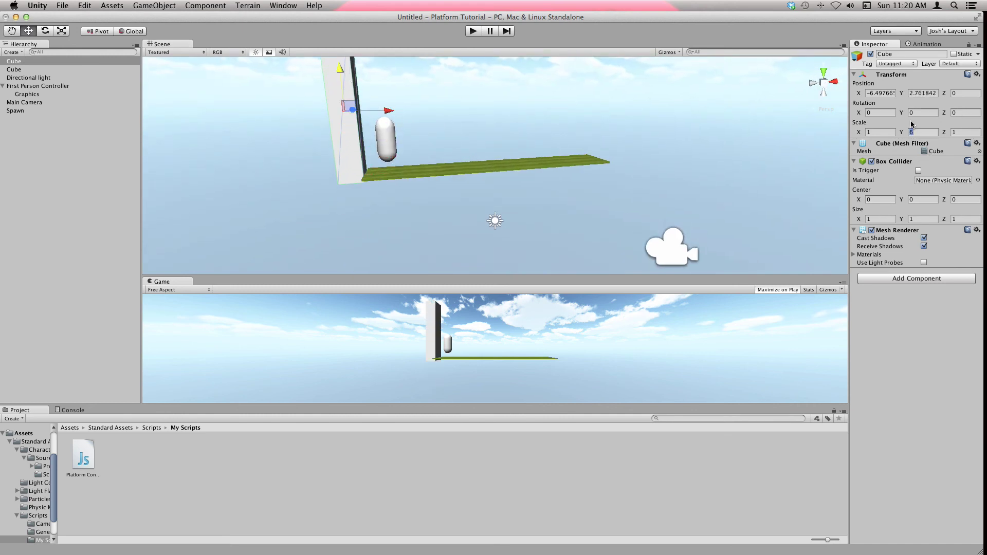
pyautogui.write('5')
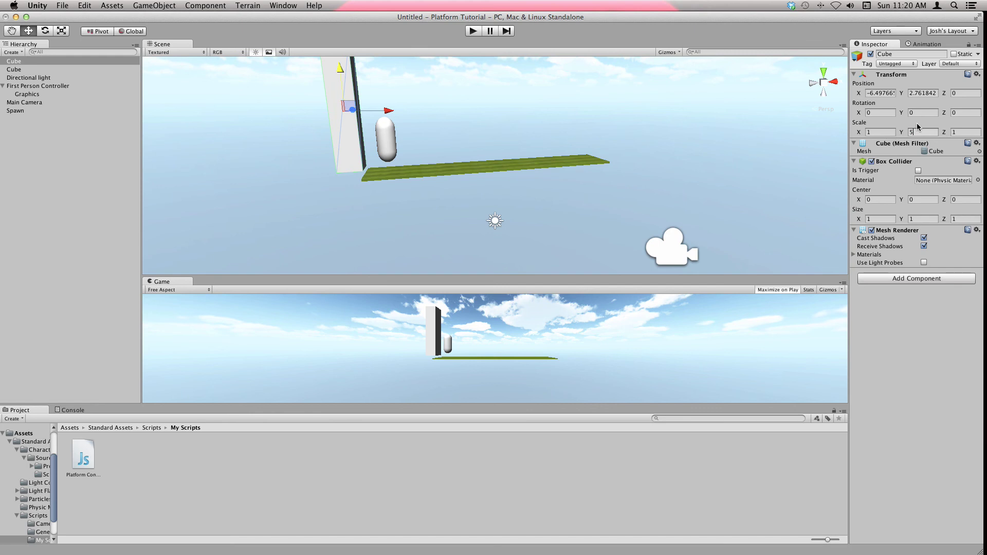
pyautogui.moveTo(338, 67); pyautogui.dragTo(341, 80)
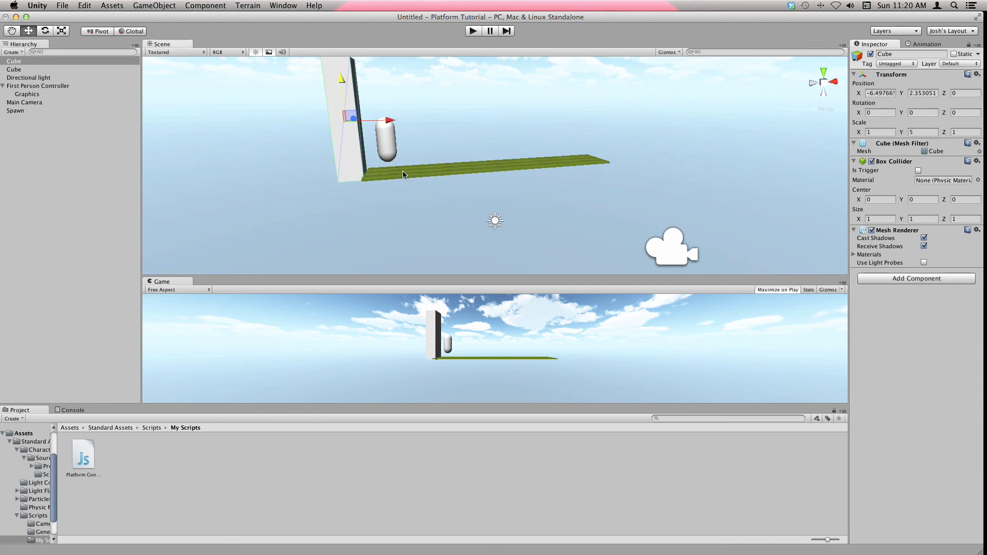
pyautogui.keyDown('alt'); pyautogui.moveTo(403, 170); pyautogui.dragTo(530, 194); pyautogui.keyUp('alt')
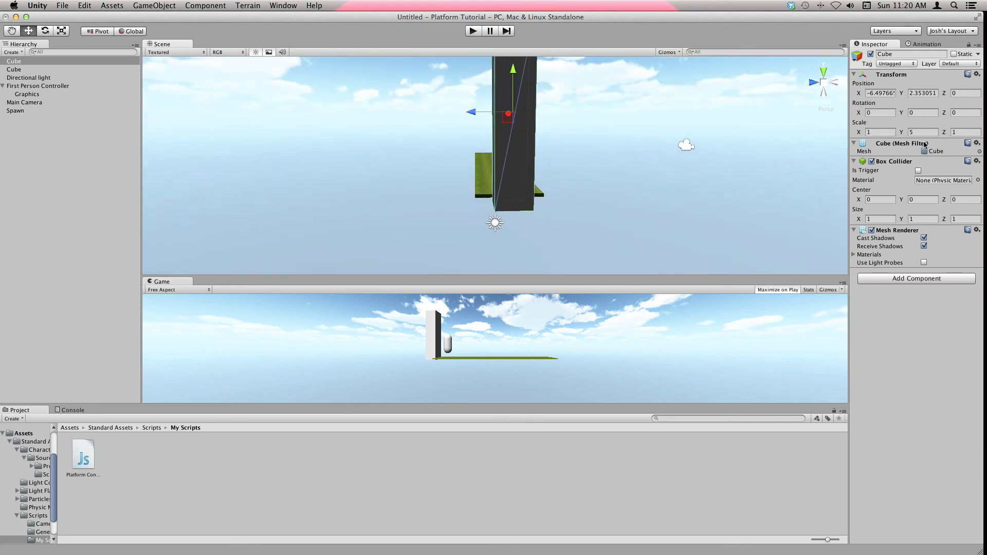
# Set the cube's Z scale to 2 and X scale to 0.1
pyautogui.click(960, 132)
pyautogui.write('3')
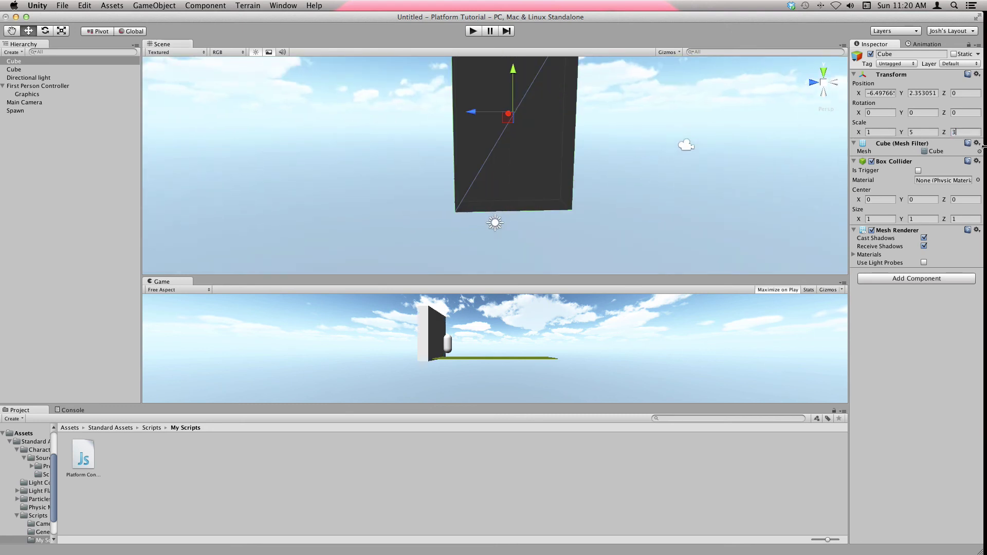
pyautogui.press('BackSpace')
pyautogui.write('2')
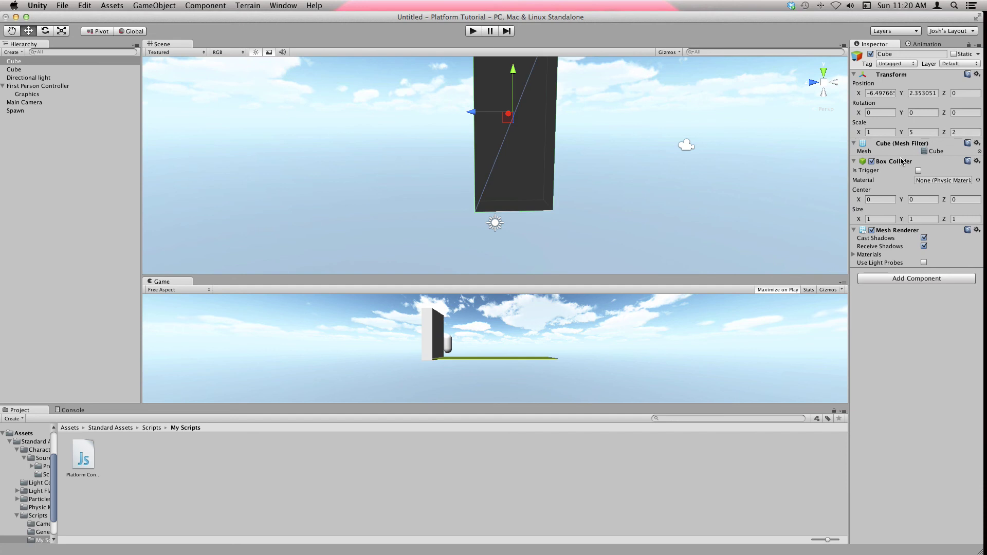
pyautogui.keyDown('alt'); pyautogui.moveTo(672, 150); pyautogui.dragTo(886, 170); pyautogui.keyUp('alt')
pyautogui.click(879, 133)
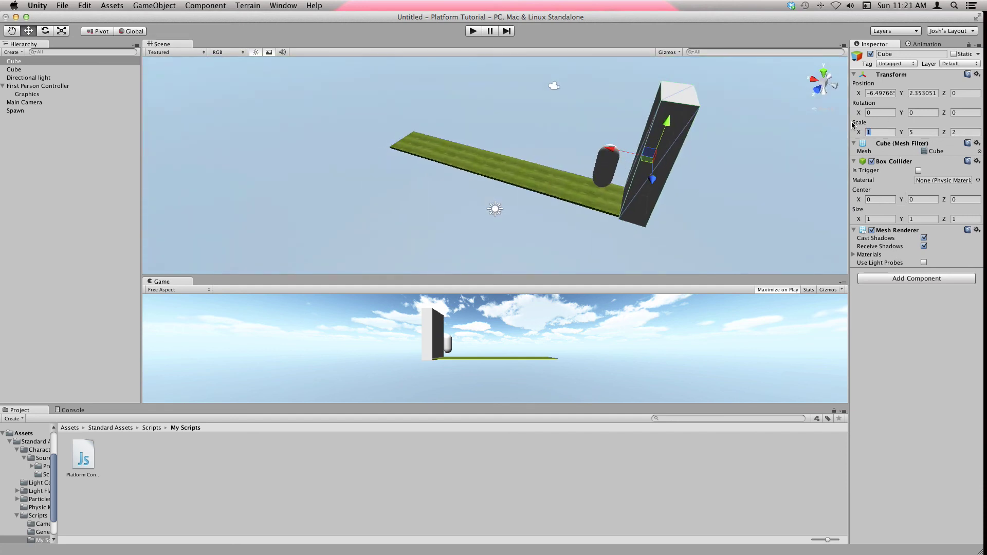
pyautogui.press('BackSpace')
pyautogui.write('0.')
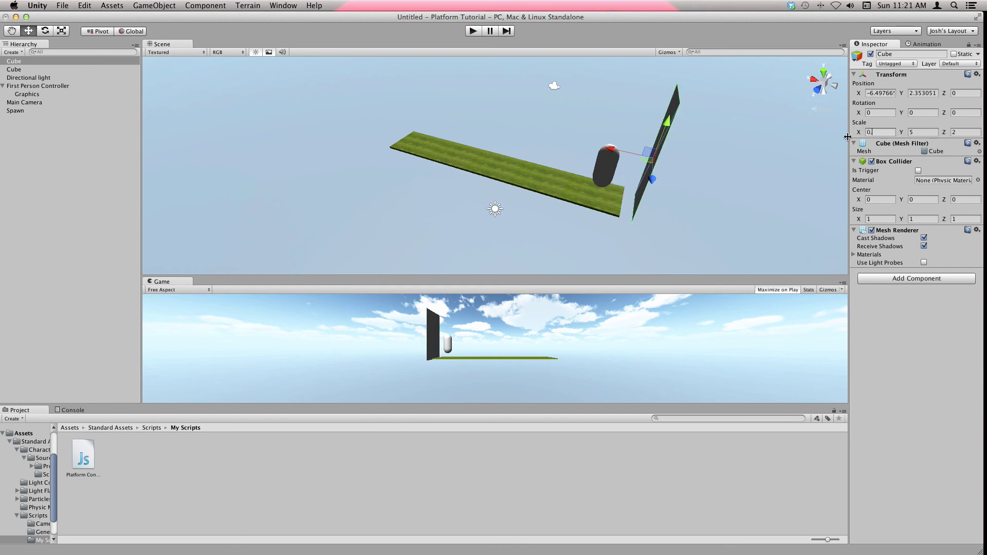
pyautogui.write('1')
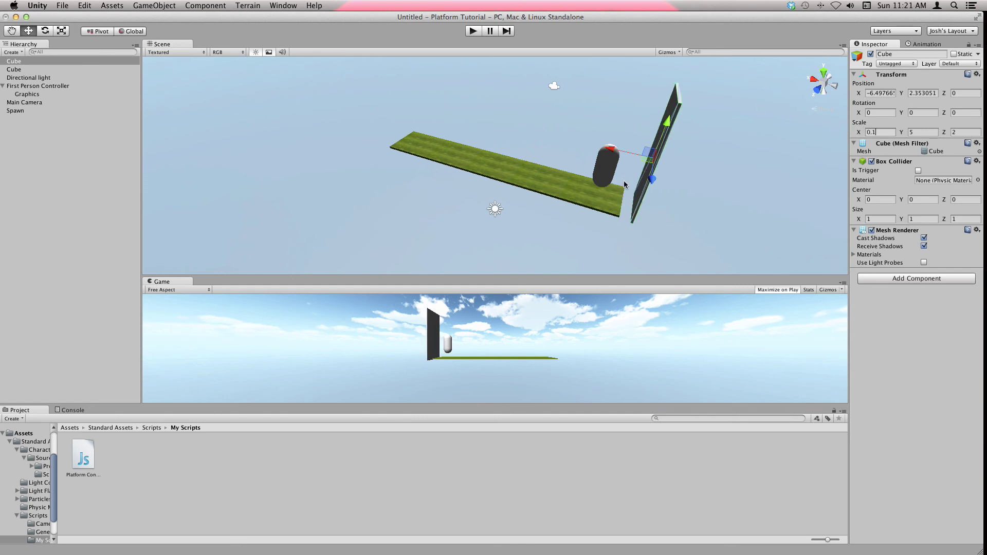
# Seat the wall against the platform's left edge and run the game
pyautogui.moveTo(623, 152); pyautogui.dragTo(606, 149)
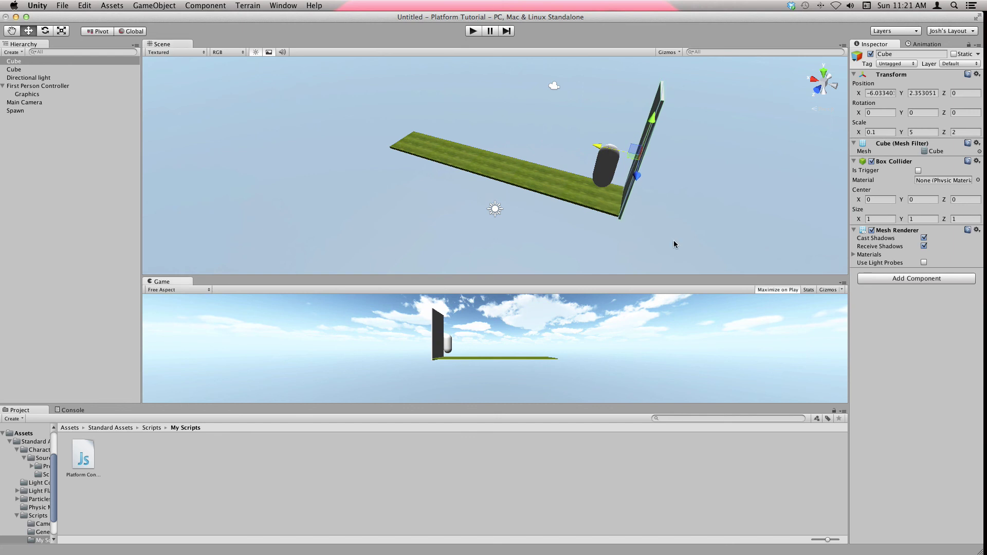
pyautogui.keyDown('alt'); pyautogui.moveTo(698, 221); pyautogui.dragTo(497, 148); pyautogui.keyUp('alt')
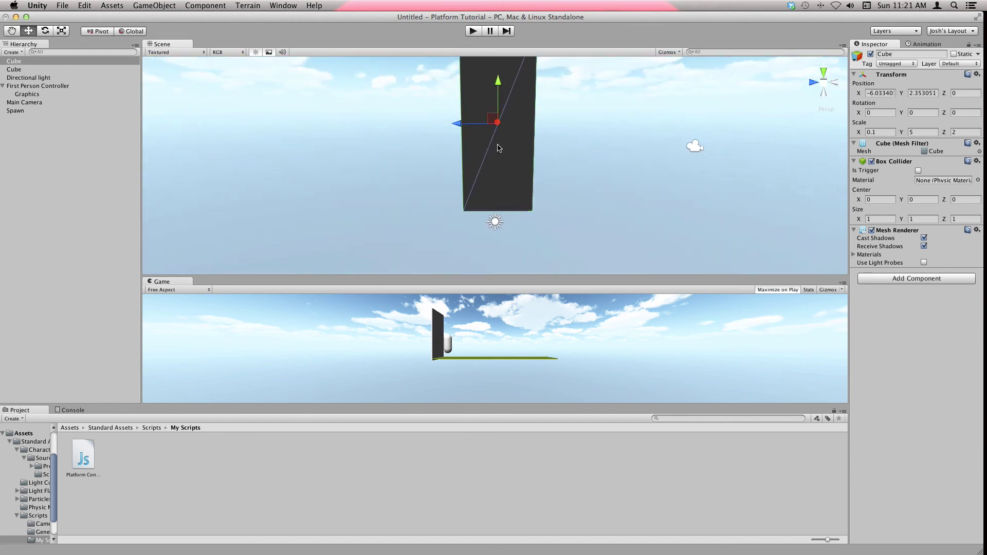
pyautogui.click(472, 124)
pyautogui.scroll(2, 526, 132)
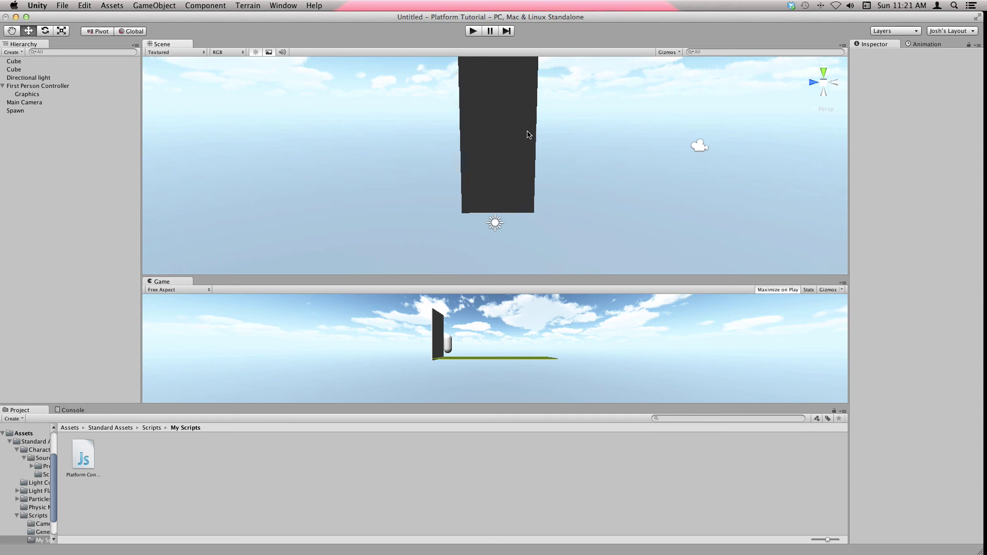
pyautogui.click(470, 30)
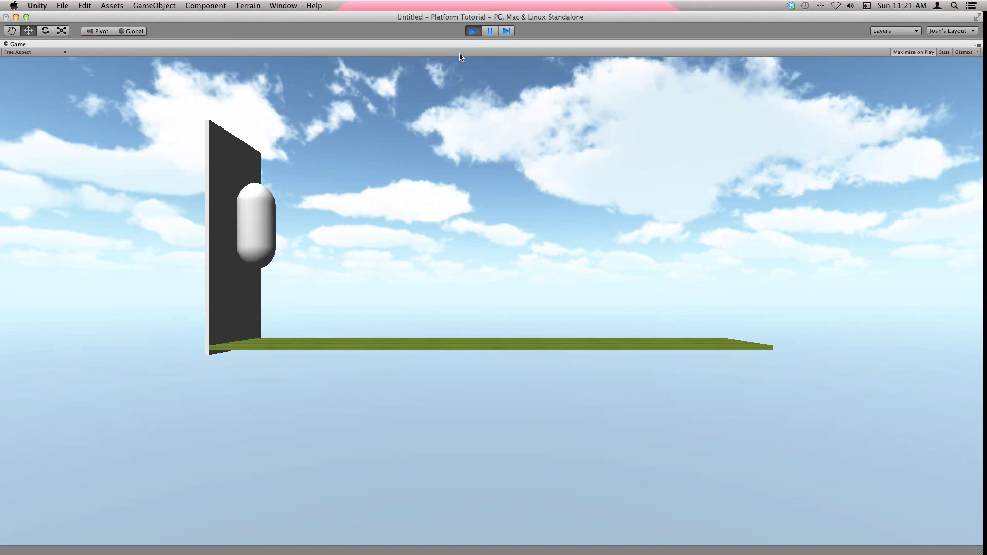
# Move and jump the capsule against the wall to confirm it blocks
pyautogui.press('Right')
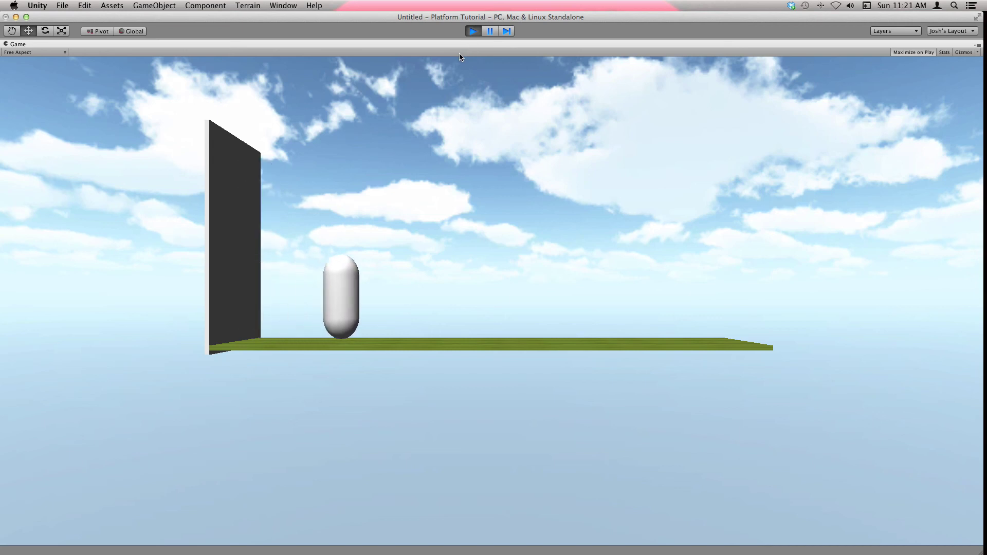
pyautogui.press('Left')
pyautogui.press('space')
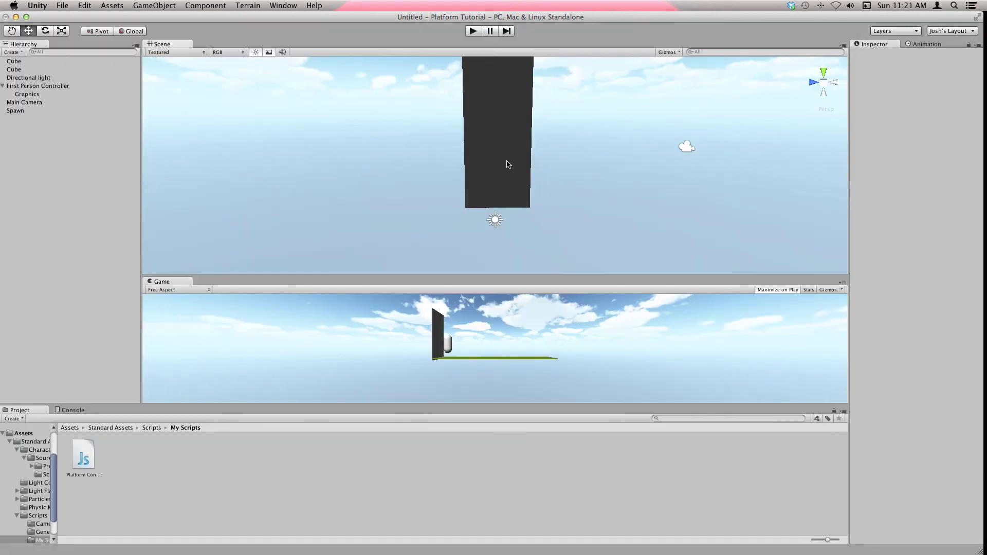
# Select the wall cube and disable its Mesh Renderer to hide it
pyautogui.click(505, 165)
pyautogui.keyDown('alt'); pyautogui.moveTo(571, 151); pyautogui.dragTo(346, 152); pyautogui.keyUp('alt')
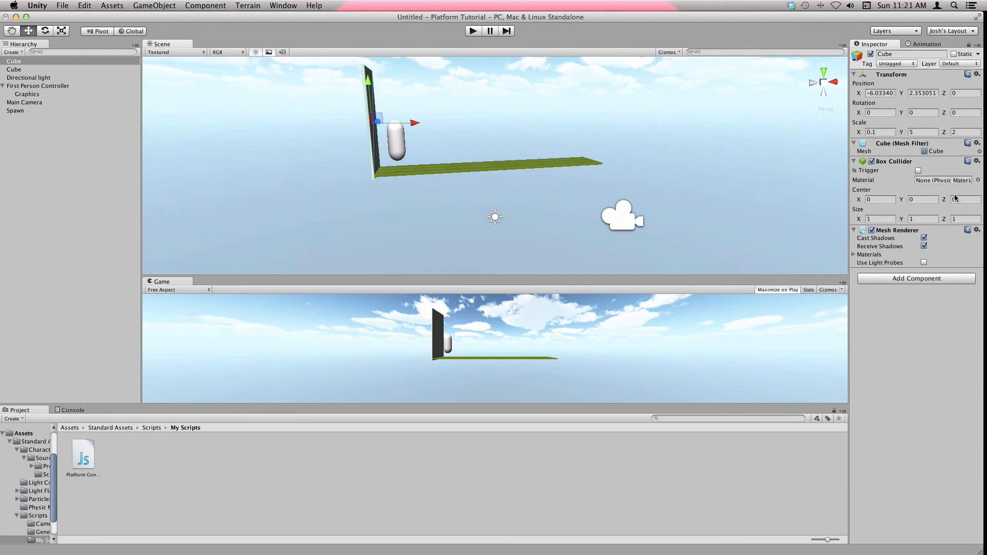
pyautogui.click(871, 230)
pyautogui.click(492, 167)
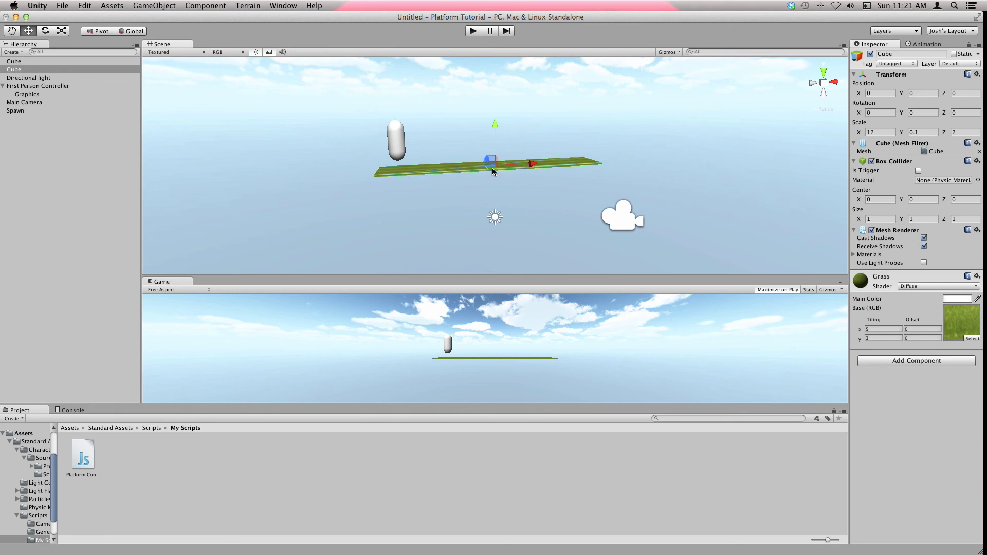
pyautogui.press('f')
pyautogui.click(472, 31)
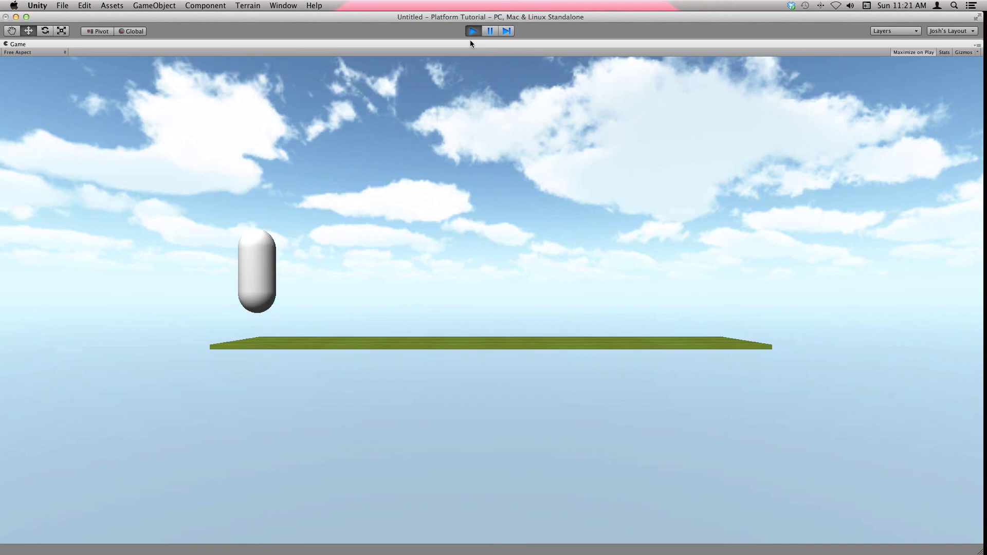
pyautogui.press('space')
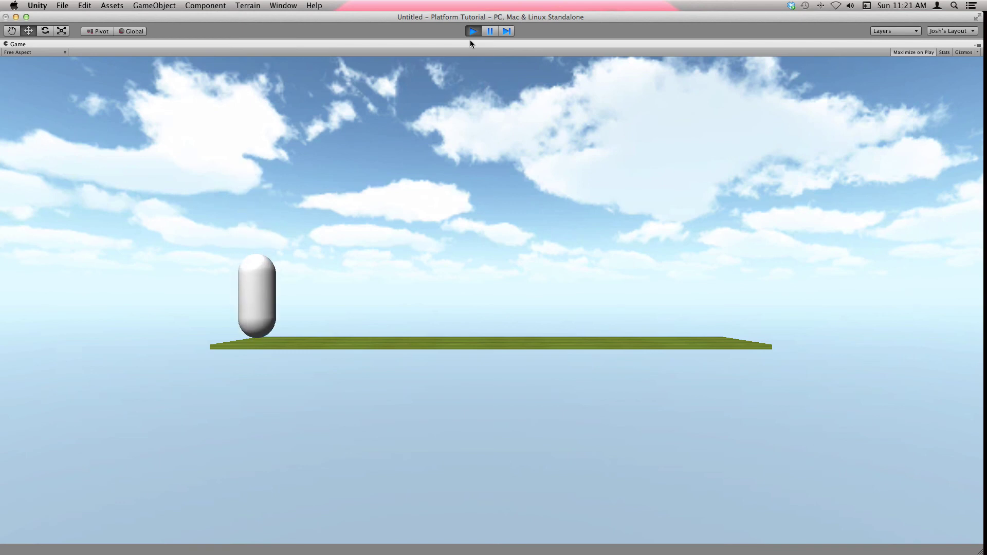
pyautogui.click(479, 31)
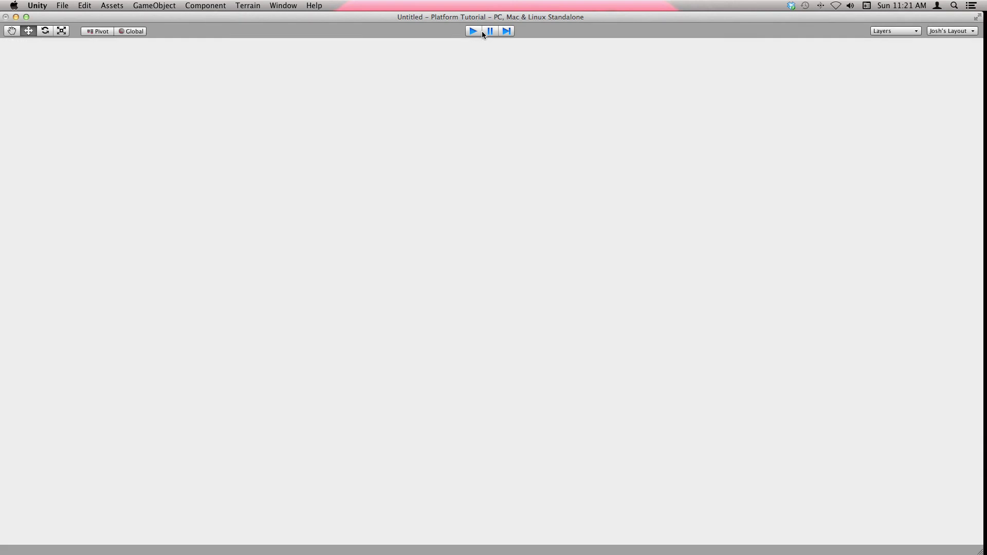
pyautogui.scroll(-5, 538, 184)
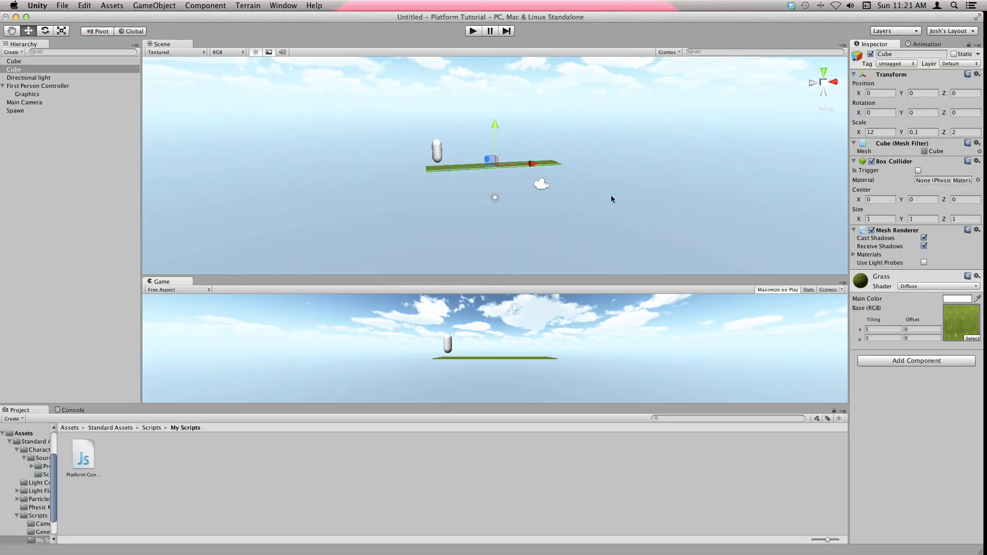
pyautogui.keyDown('alt'); pyautogui.moveTo(598, 188); pyautogui.dragTo(521, 167); pyautogui.keyUp('alt')
pyautogui.scroll(4, 520, 167)
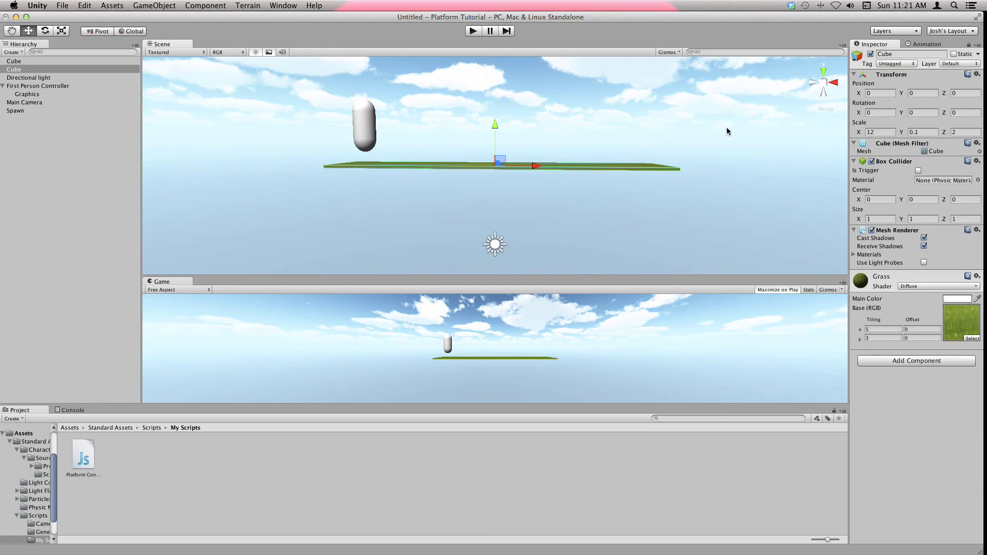
pyautogui.scroll(-4, 566, 202)
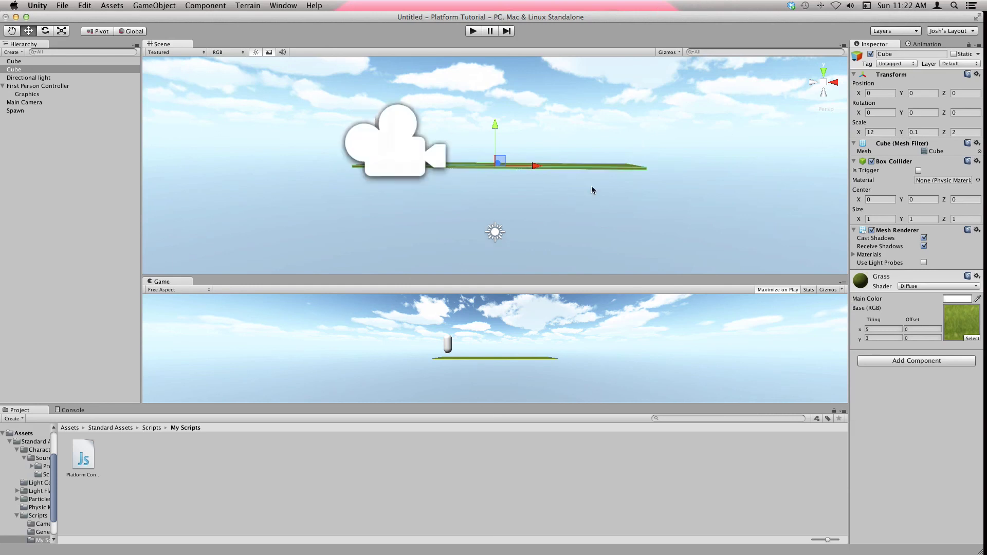
# Add the Camera-Control Smooth Follow script to the Main Camera
pyautogui.click(205, 6)
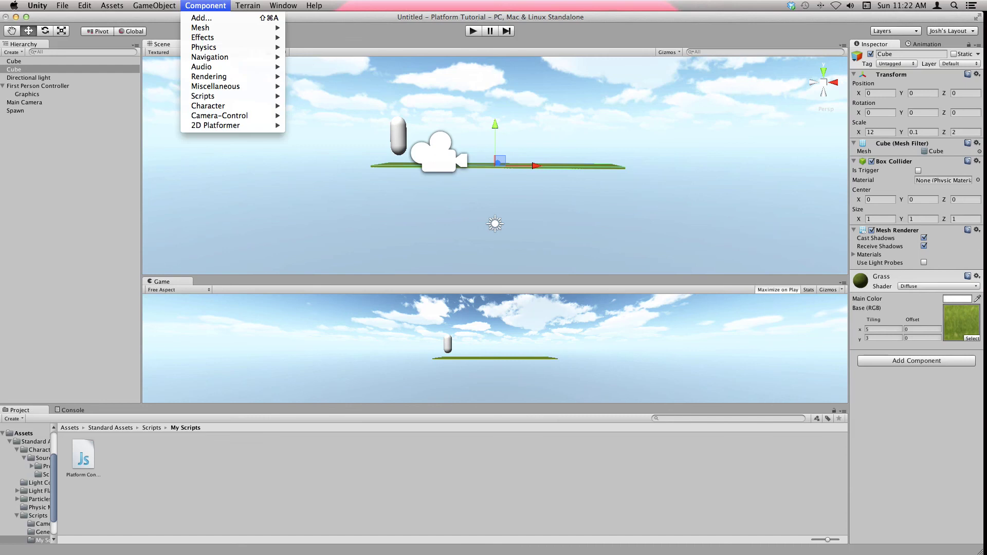
pyautogui.click(67, 101)
pyautogui.click(46, 111)
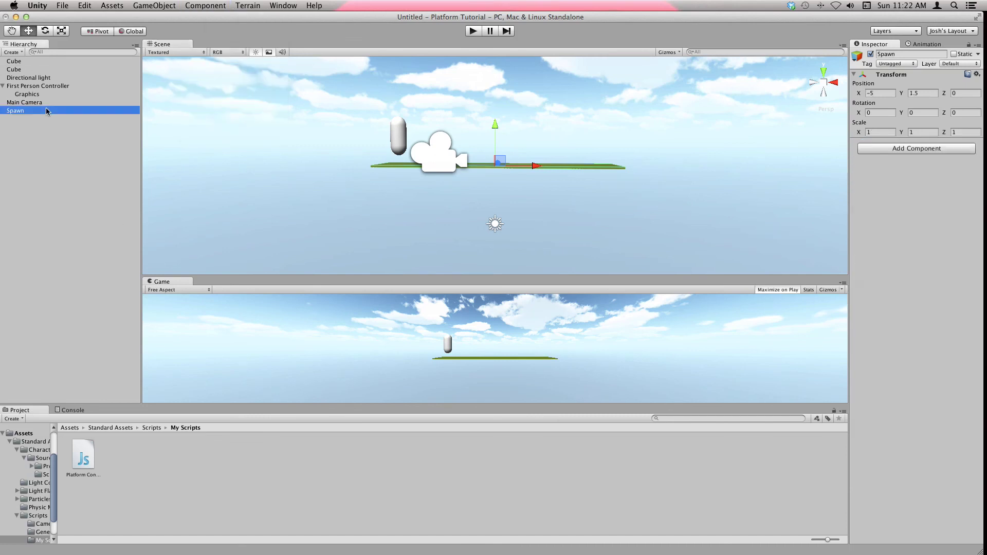
pyautogui.click(49, 102)
pyautogui.click(205, 6)
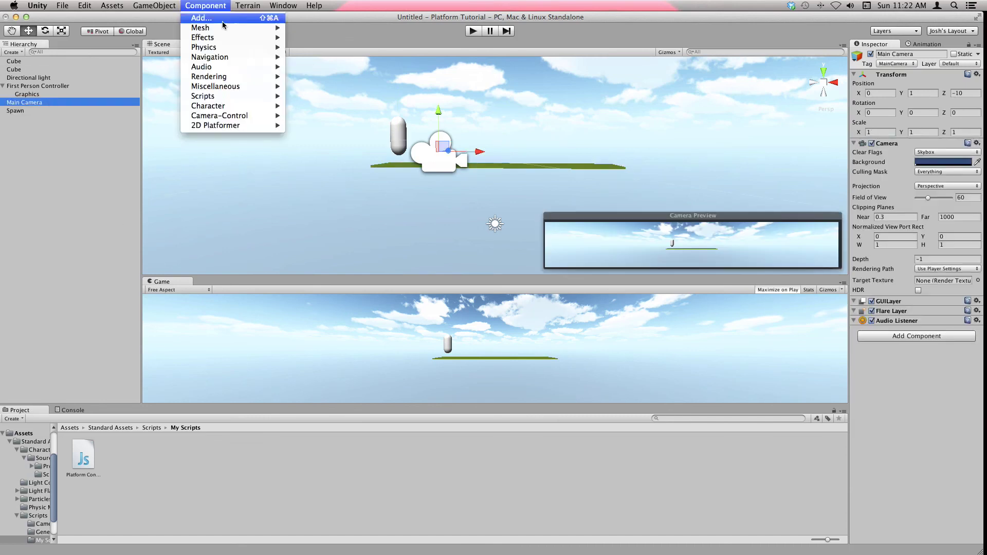
pyautogui.moveTo(229, 114)
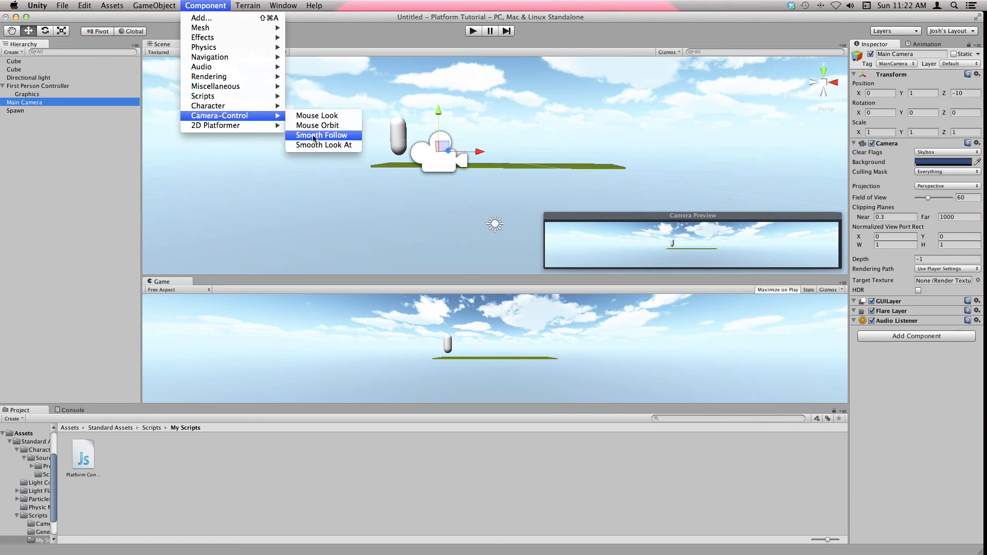
pyautogui.click(315, 136)
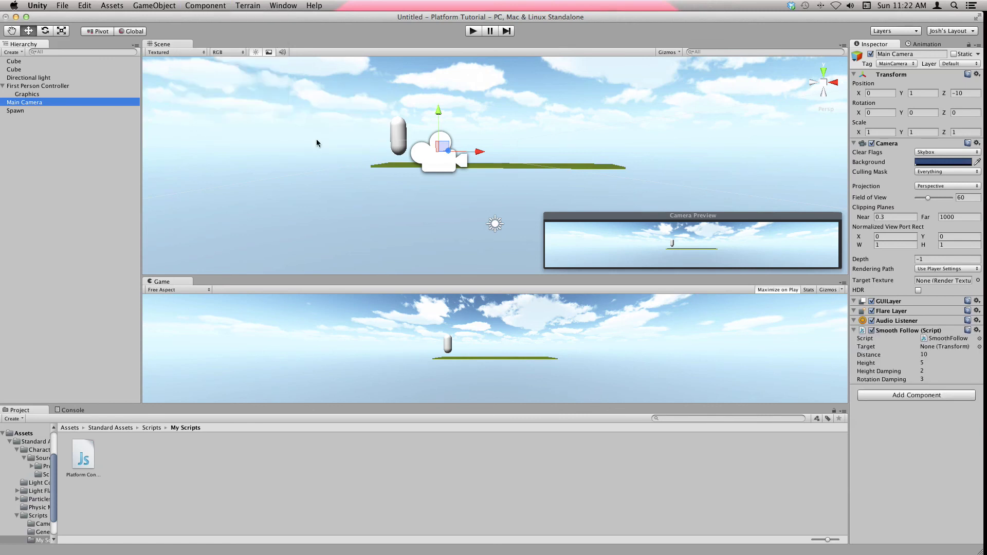
# Target the First Person Controller, set Height to 1, and run the game
pyautogui.click(979, 349)
pyautogui.write('First')
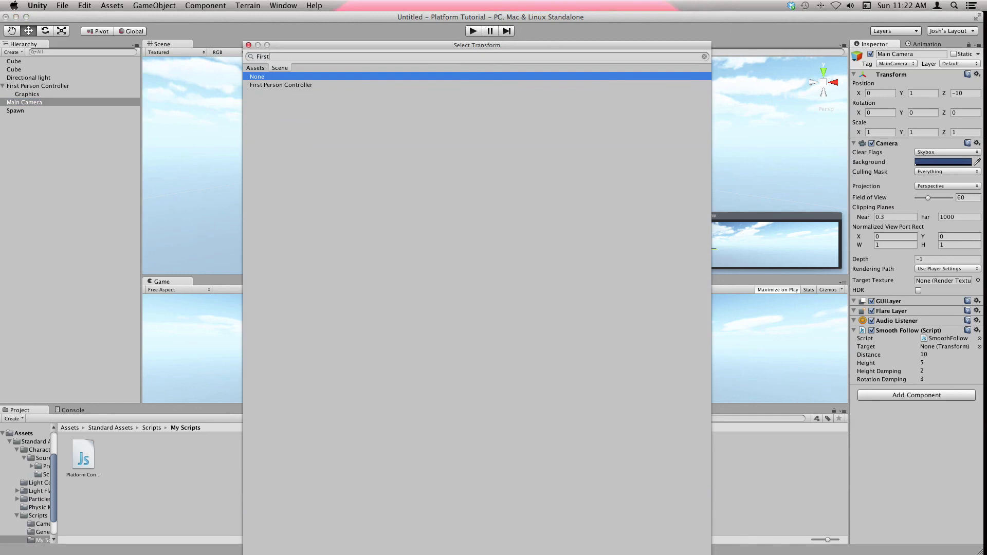
pyautogui.press('Down')
pyautogui.press('Return')
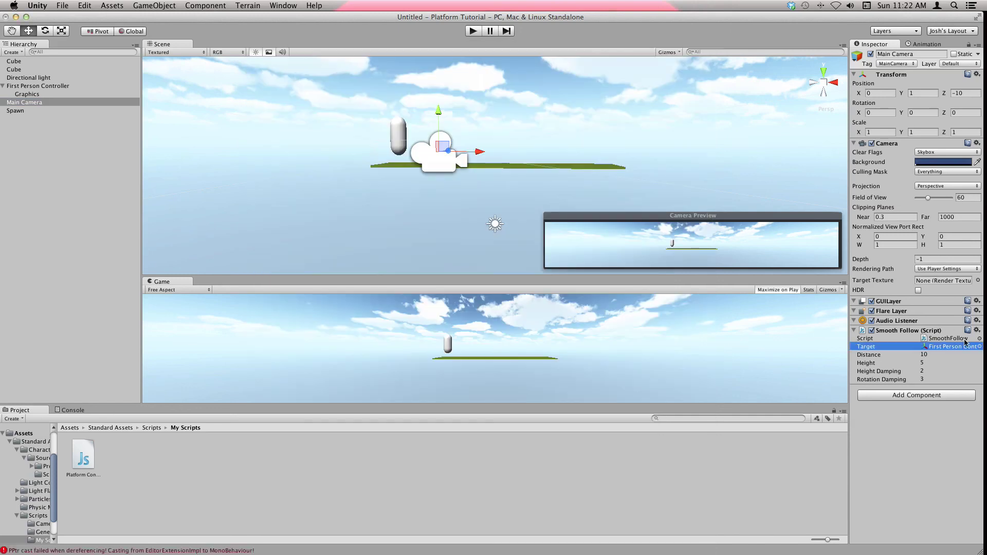
pyautogui.click(930, 360)
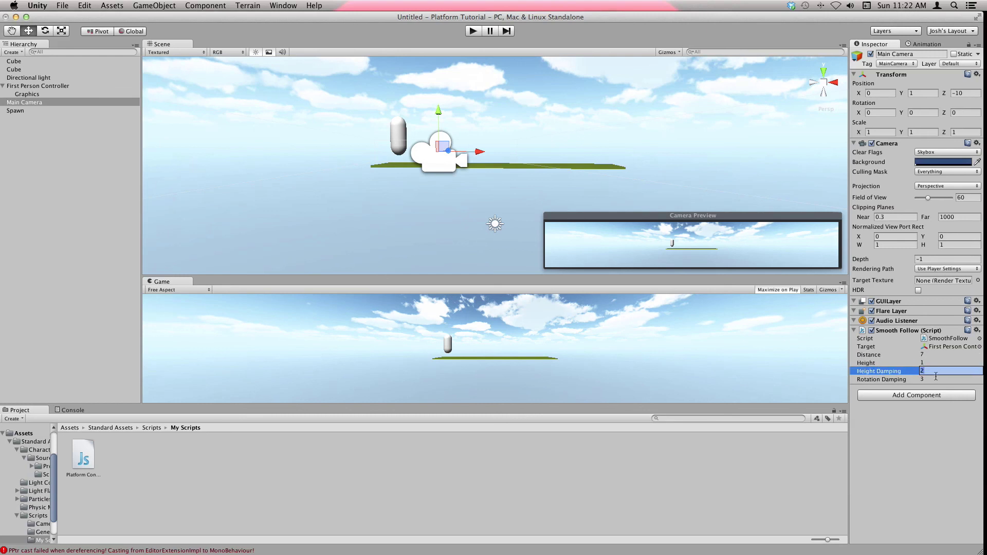
pyautogui.write('1')
pyautogui.click(919, 379)
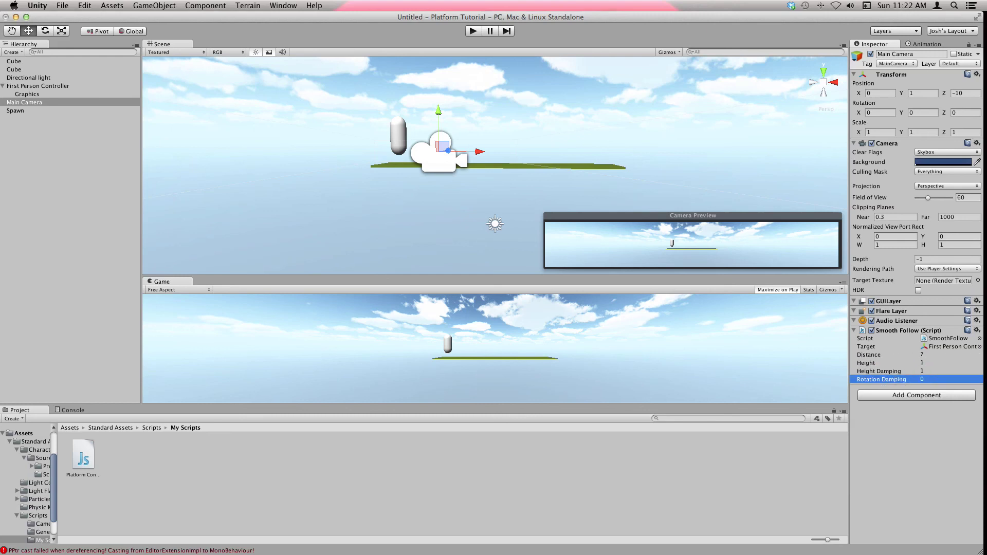
pyautogui.click(474, 32)
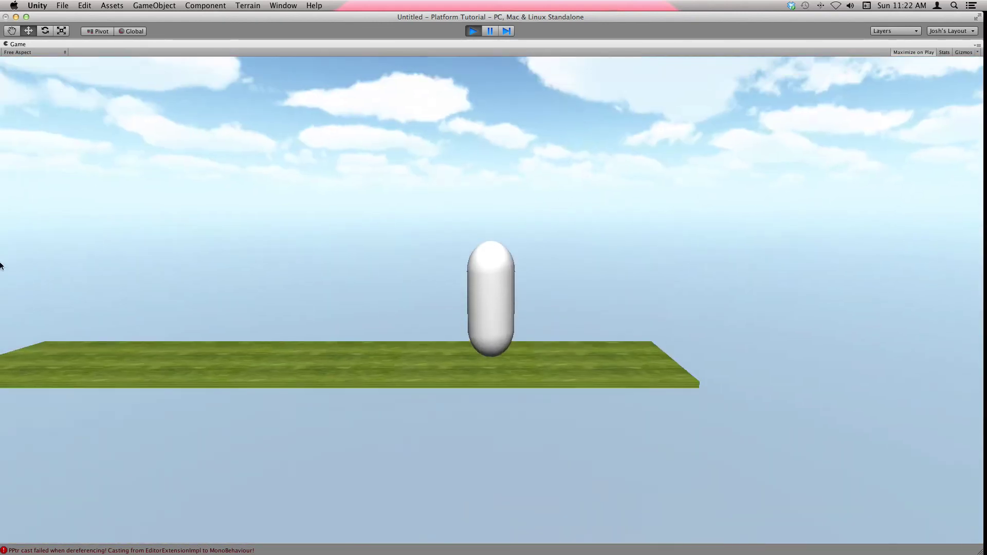
pyautogui.moveTo(1, 248)
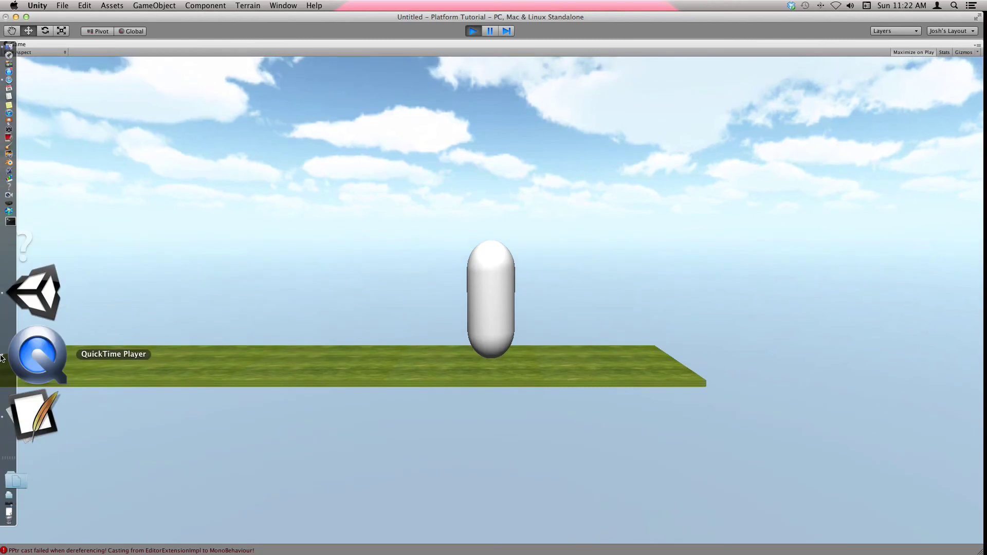
pyautogui.click(2, 397)
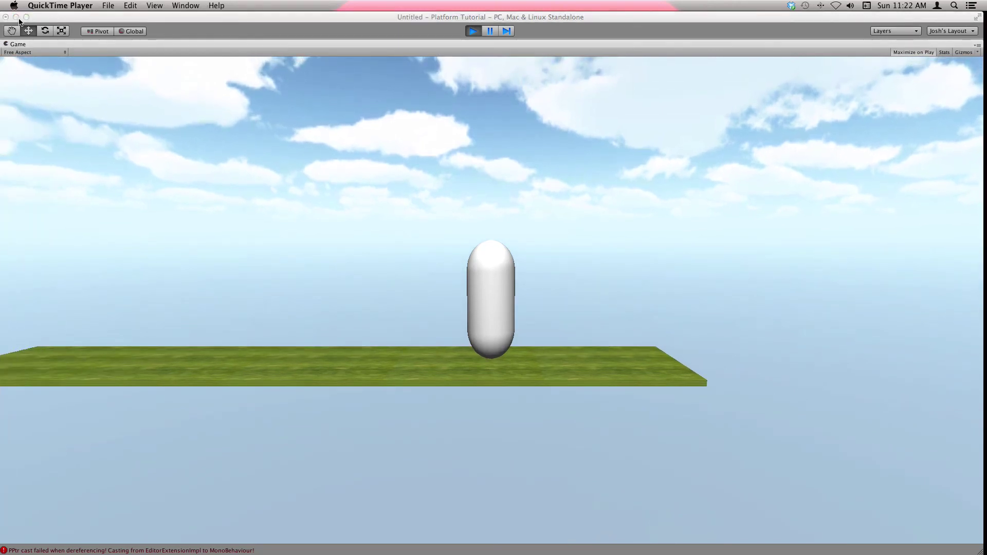
pyautogui.click(472, 31)
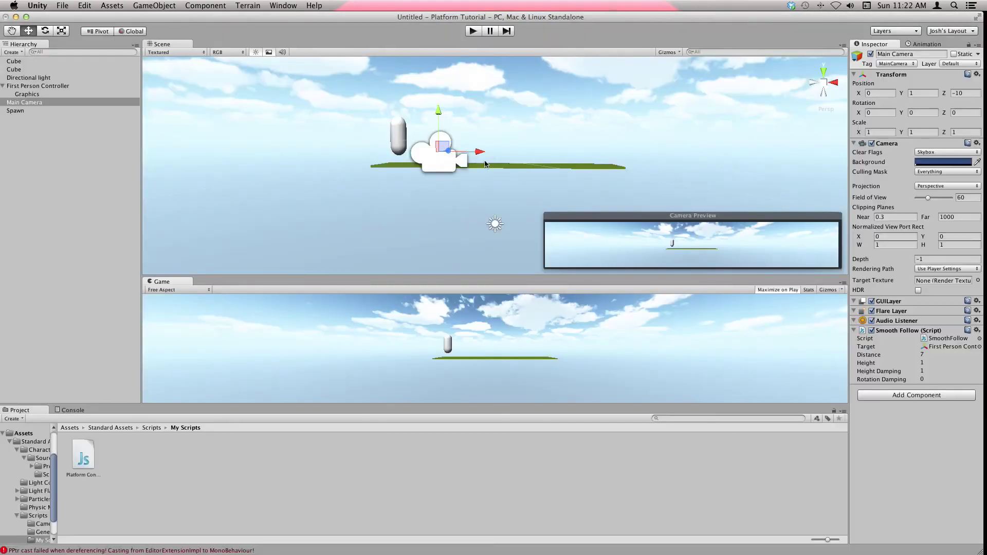
pyautogui.scroll(3, 489, 153)
pyautogui.scroll(-1, 462, 141)
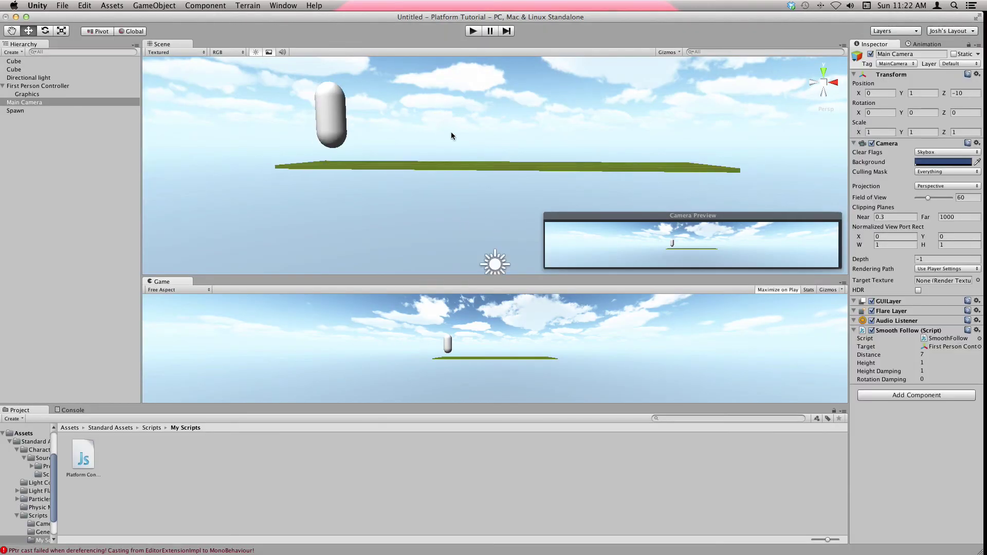
# Save the project, then save the scene as Game in Assets and deselect the camera
pyautogui.click(62, 6)
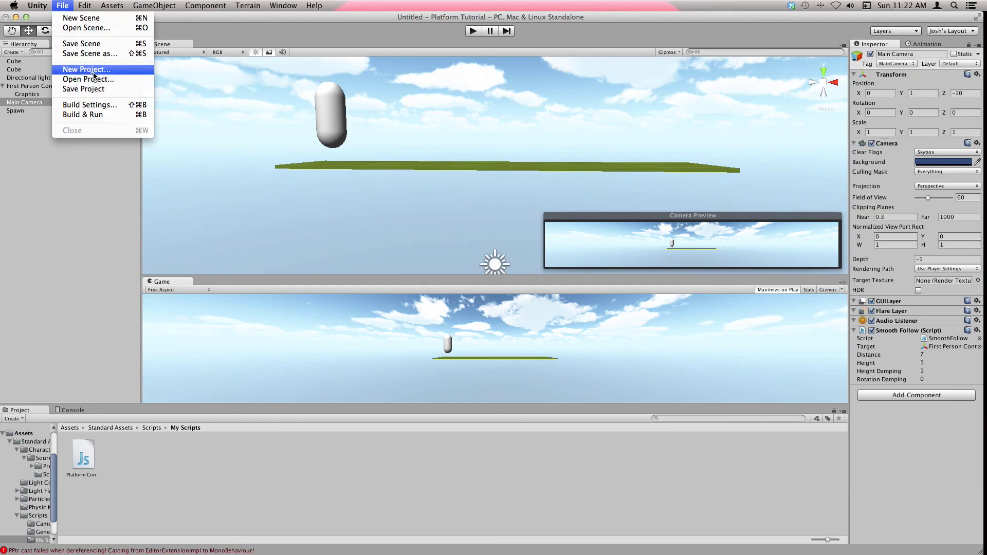
pyautogui.click(82, 88)
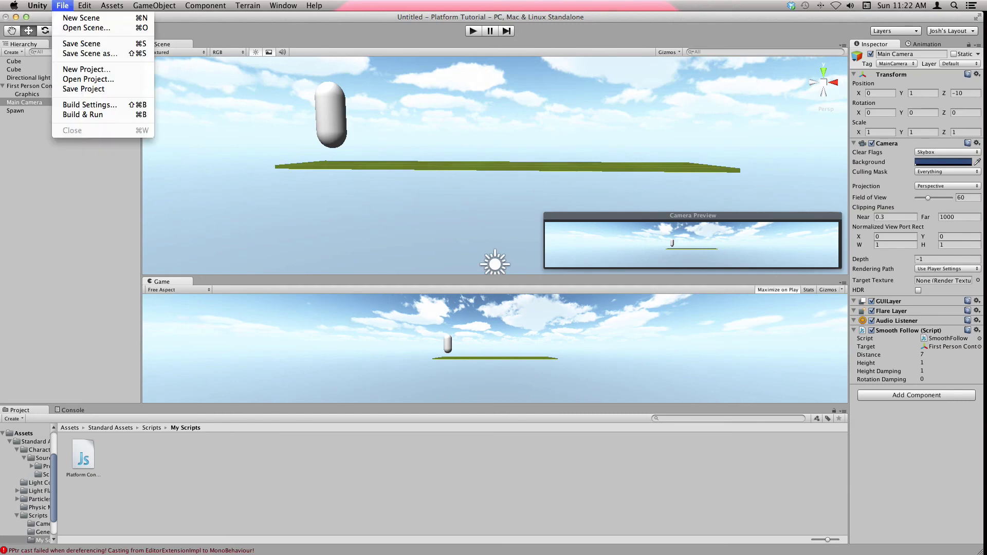
pyautogui.click(116, 45)
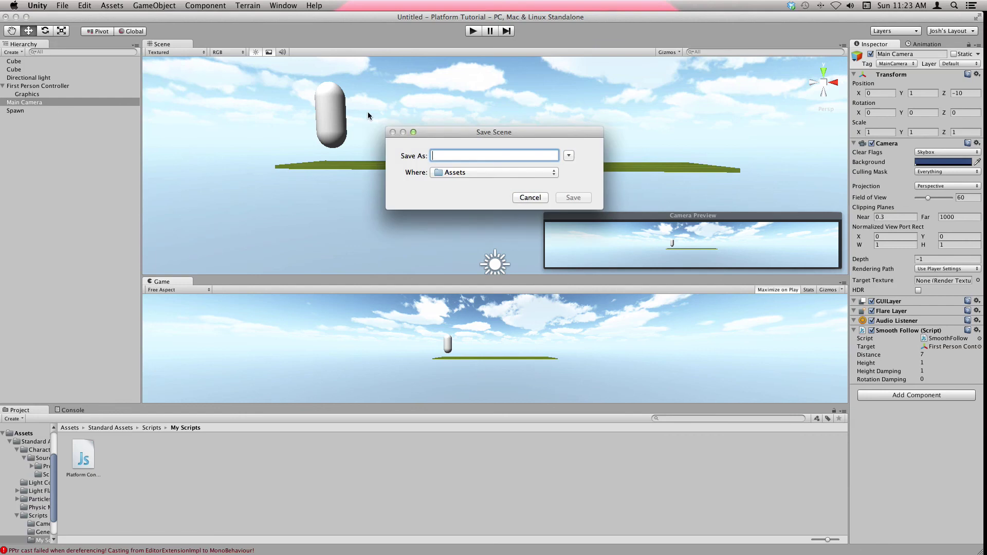
pyautogui.write('Game')
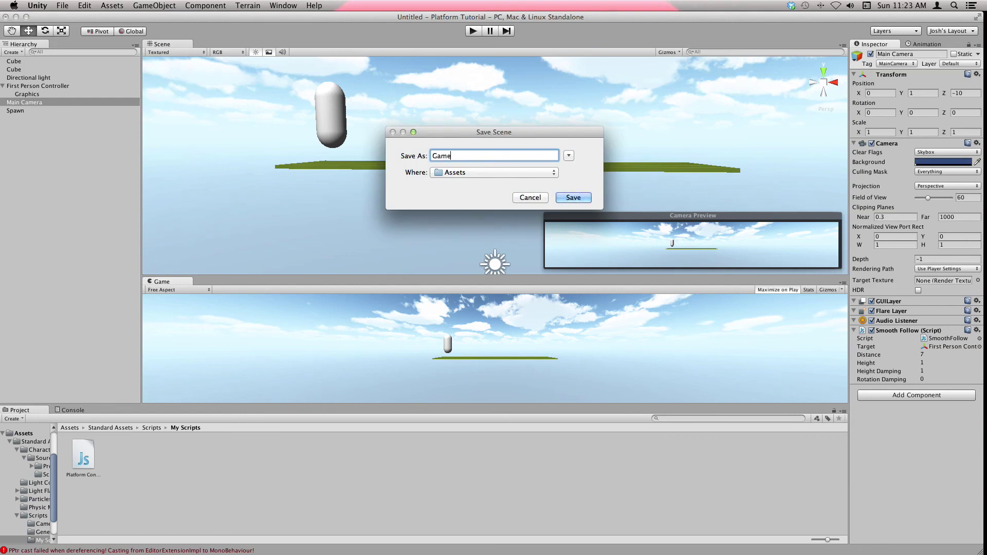
pyautogui.click(573, 197)
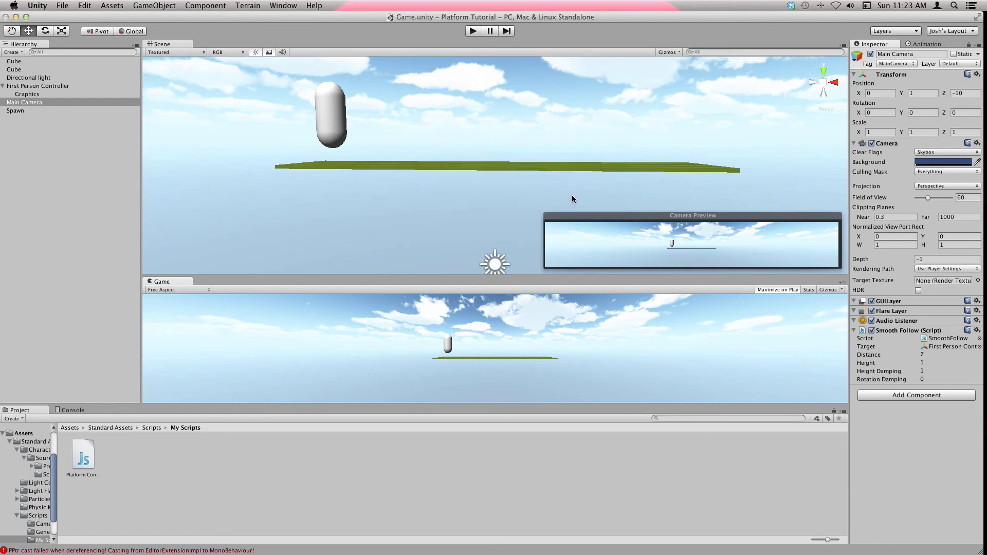
pyautogui.scroll(-3, 565, 133)
pyautogui.click(489, 149)
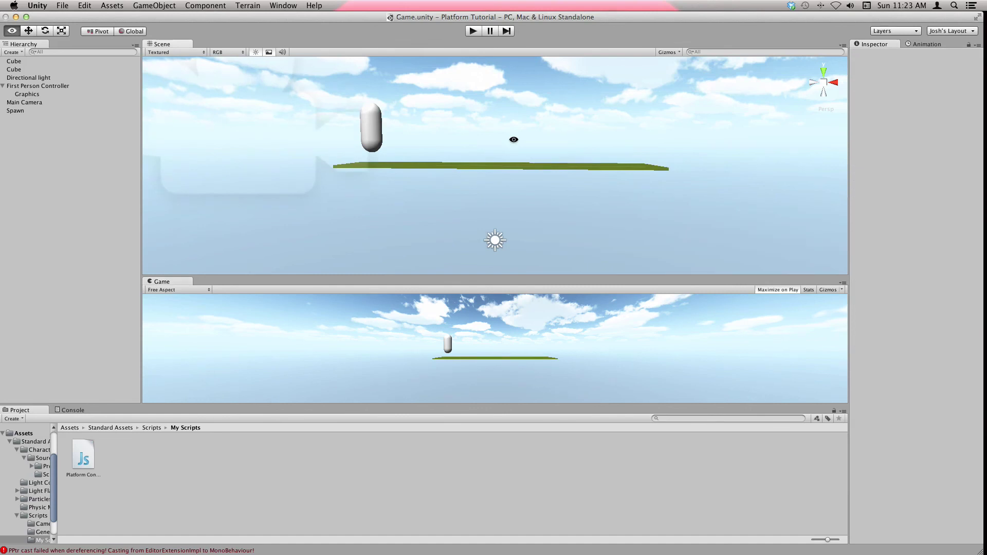
pyautogui.keyDown('alt'); pyautogui.moveTo(513, 139); pyautogui.dragTo(457, 162); pyautogui.keyUp('alt')
pyautogui.scroll(5, 589, 119)
pyautogui.click(473, 31)
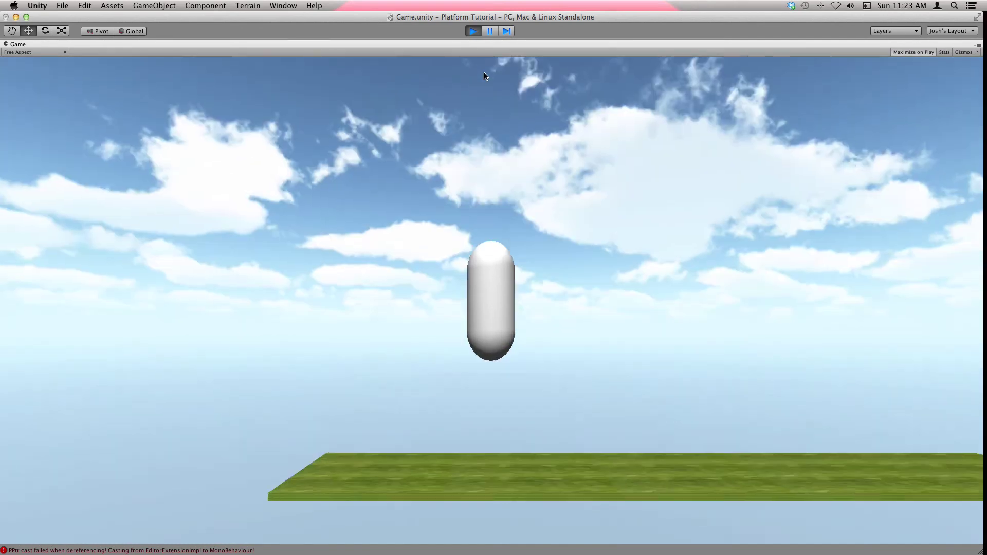
pyautogui.press('Left')
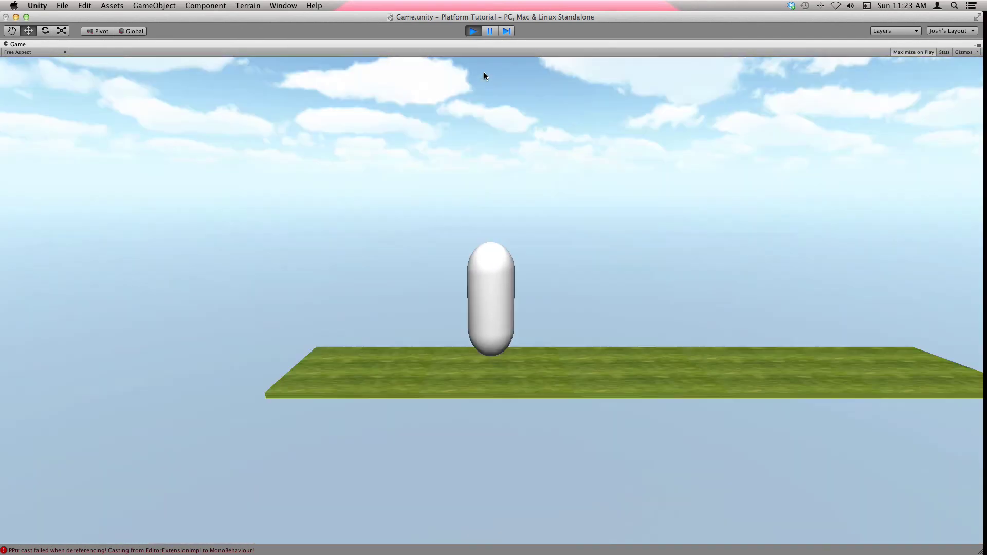
pyautogui.press('space')
pyautogui.press('space')
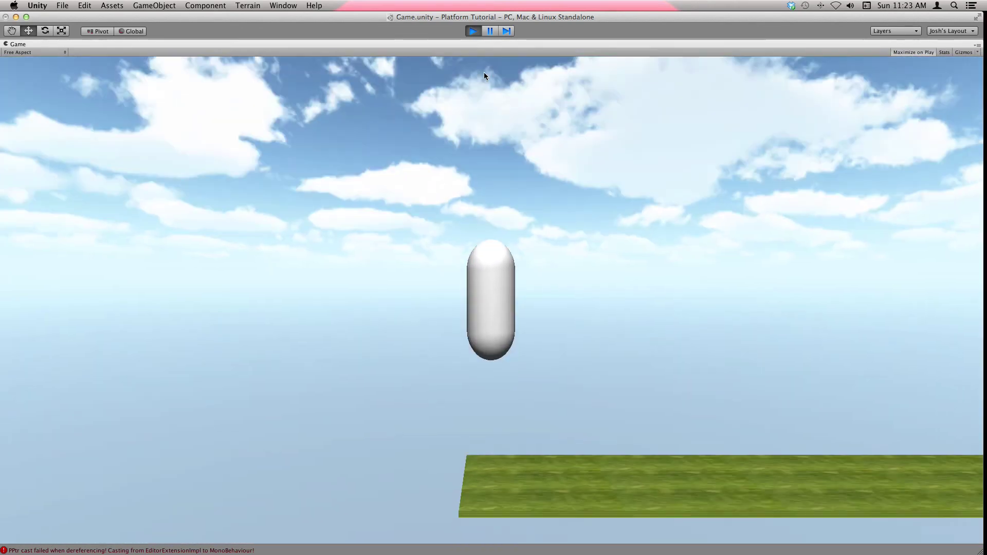
pyautogui.press('Right')
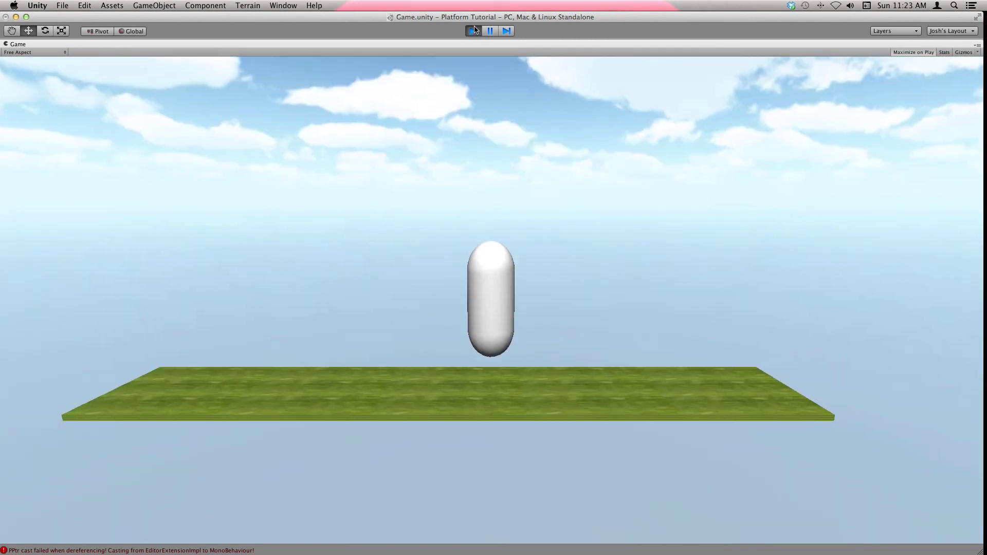
pyautogui.press('Right')
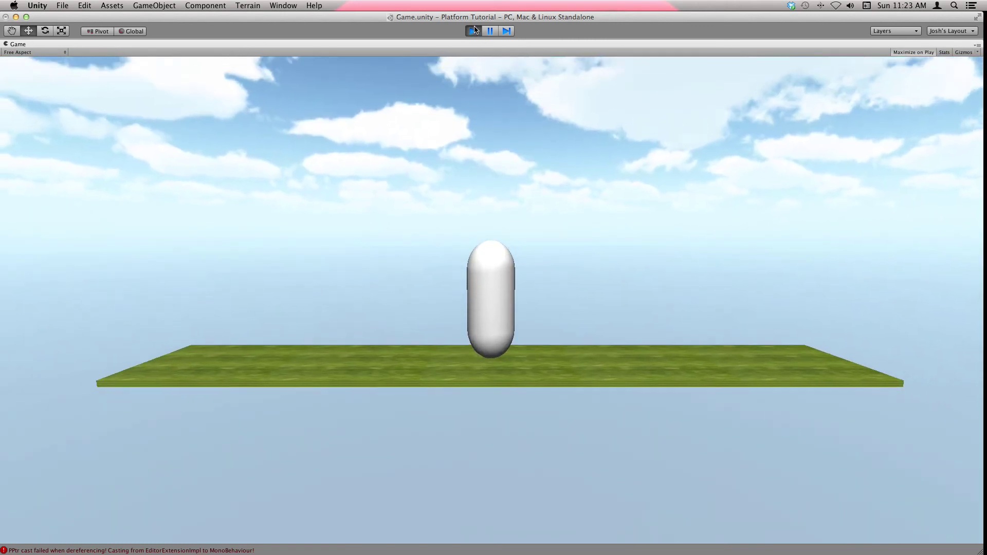
pyautogui.press('Left')
pyautogui.press('Right')
pyautogui.press('space')
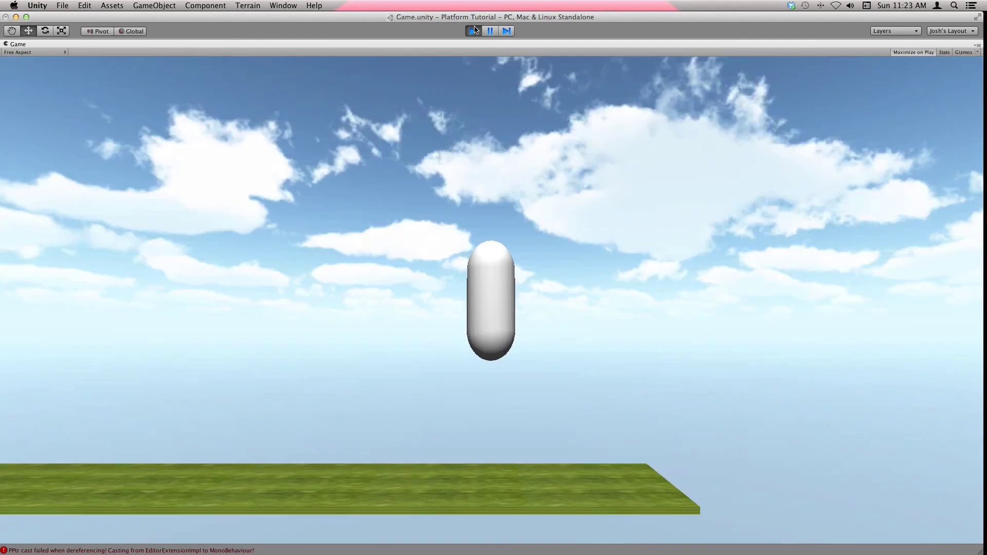
pyautogui.click(473, 29)
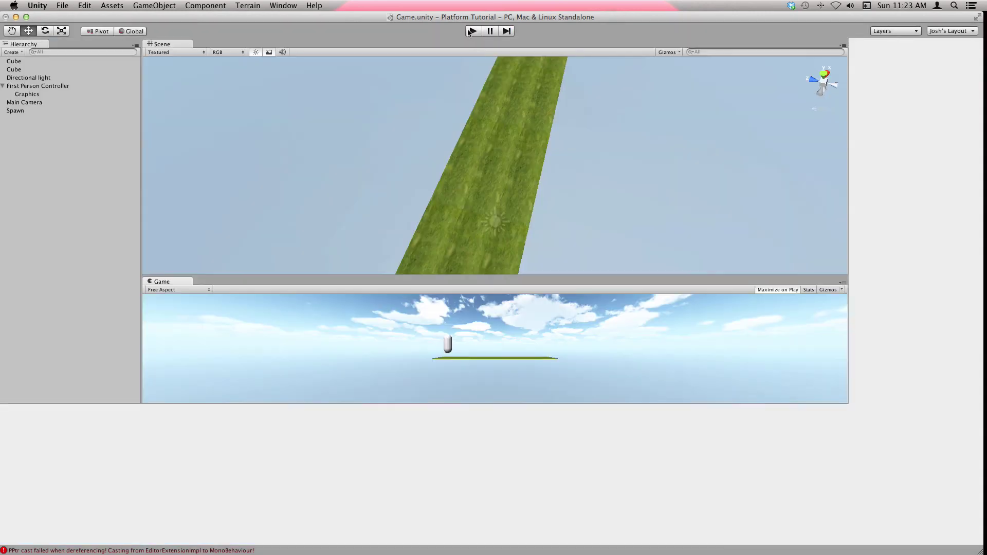
# Orbit the Scene view to a side view of the level, then bring QuickTime Player forward
pyautogui.scroll(-5, 609, 191)
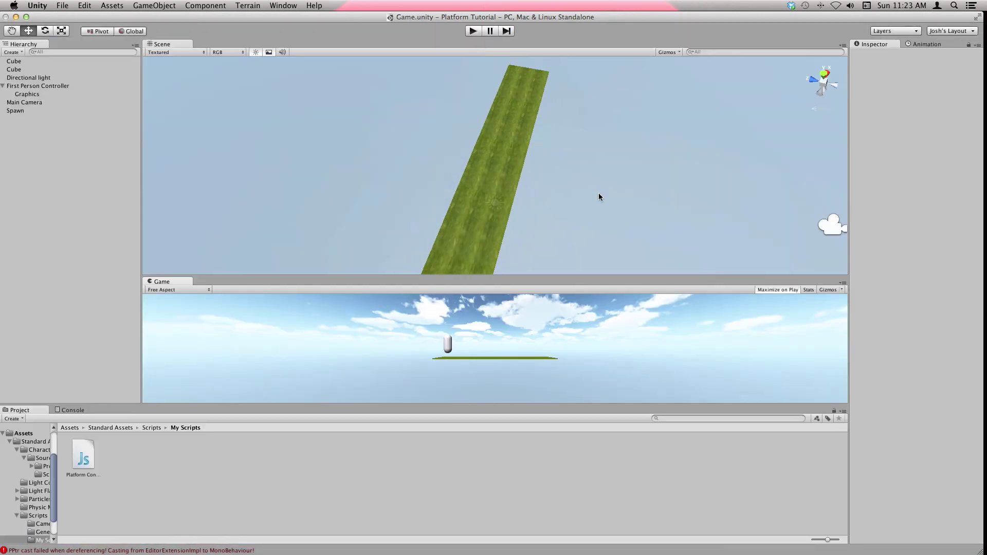
pyautogui.keyDown('alt'); pyautogui.moveTo(538, 224); pyautogui.dragTo(318, 106); pyautogui.keyUp('alt')
pyautogui.moveTo(2, 164)
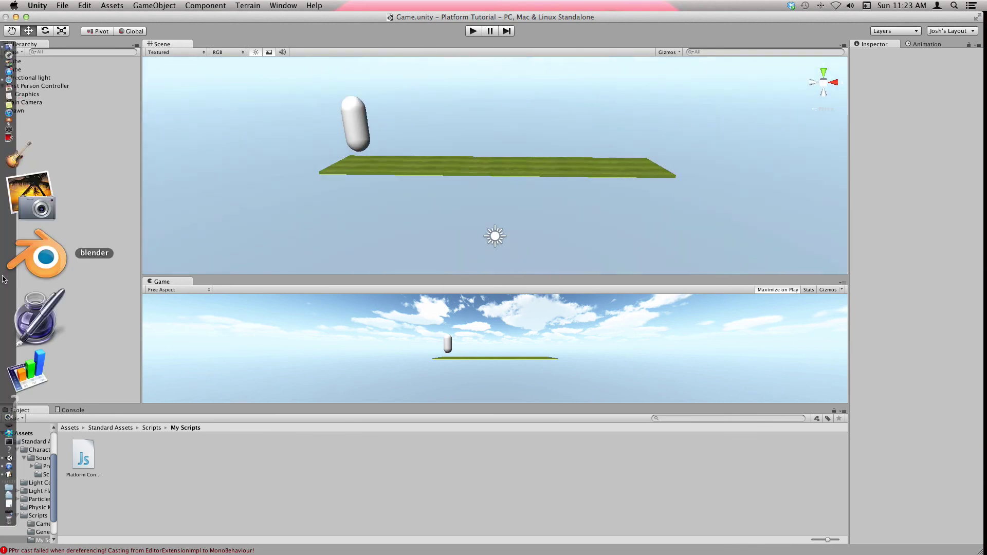
pyautogui.click(1, 391)
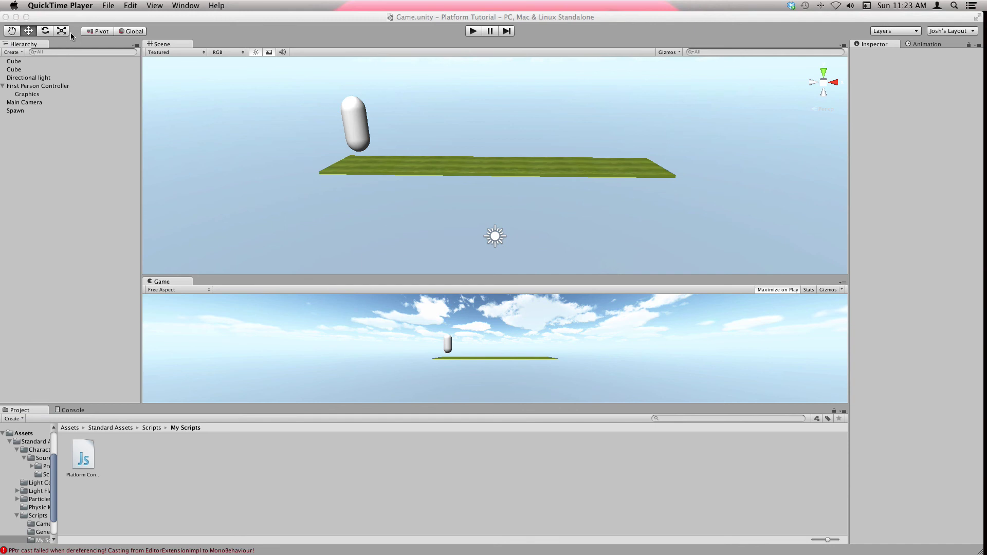